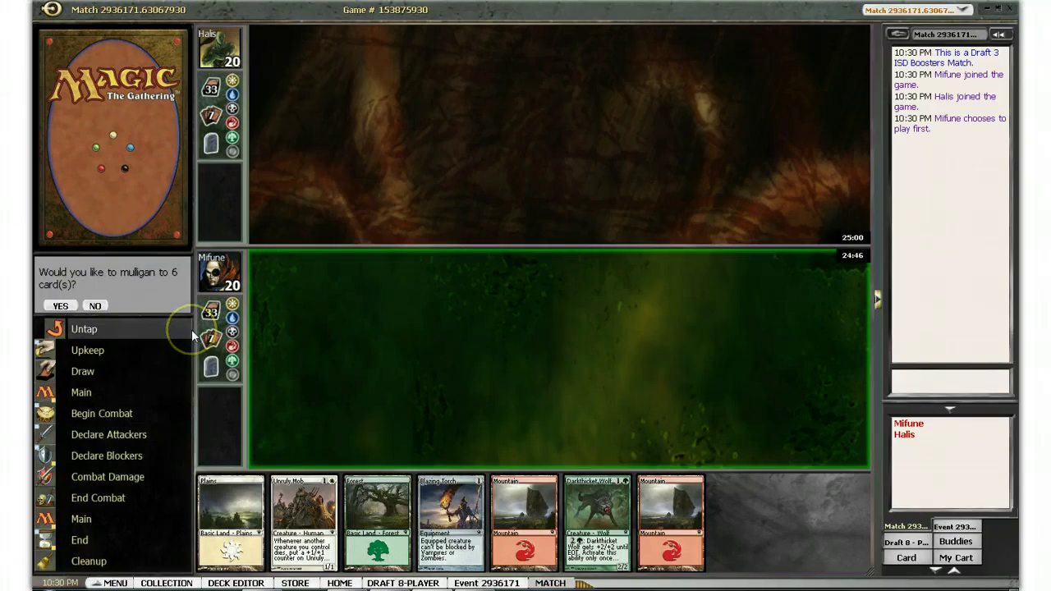
# - Keep the opening hand, play a Plains and cast Blazing Torch
pyautogui.click(95, 306)
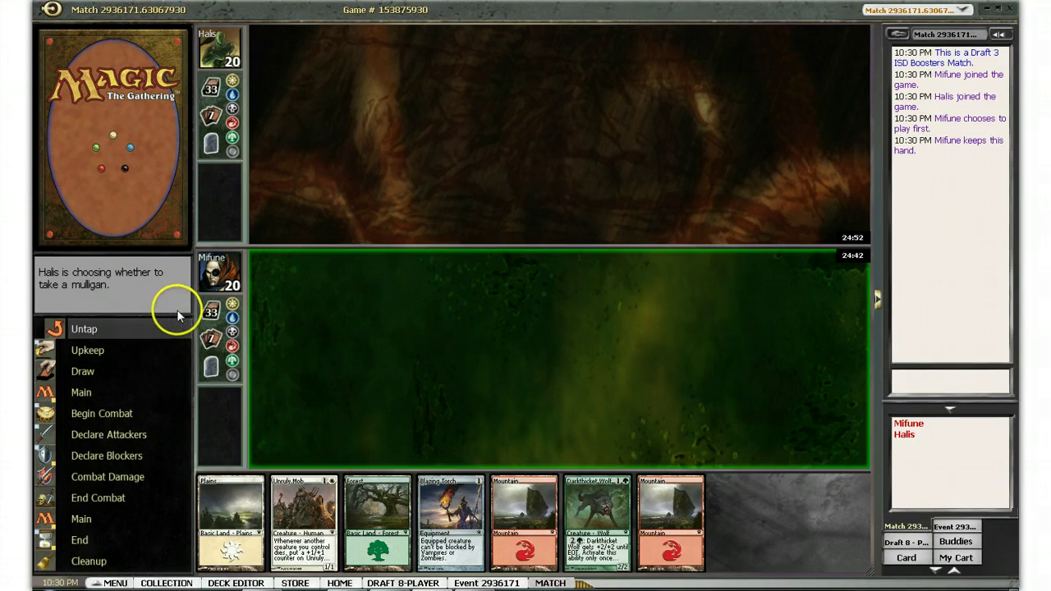
pyautogui.doubleClick(233, 513)
pyautogui.doubleClick(376, 517)
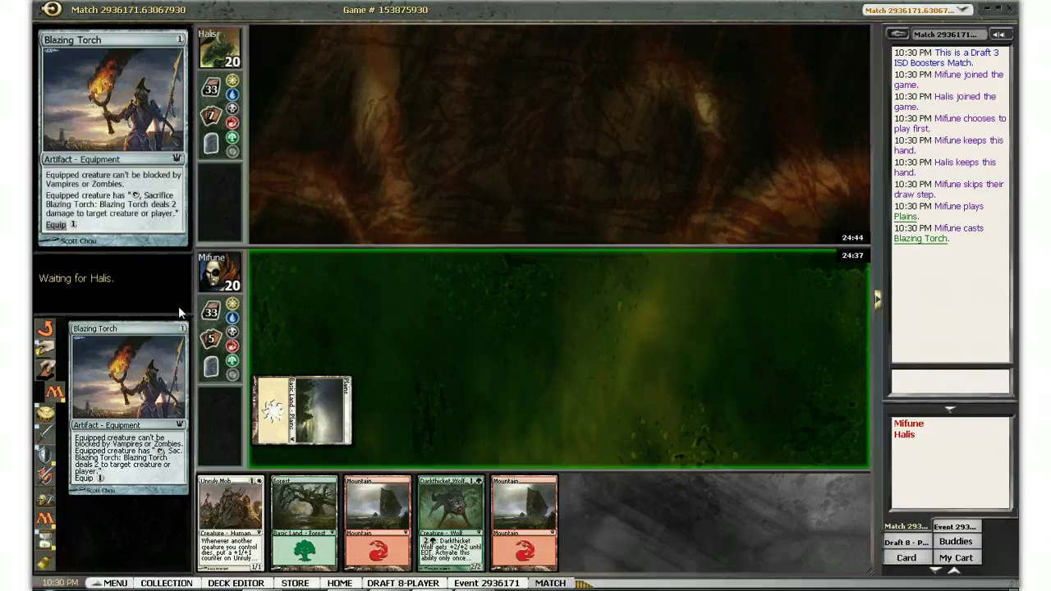
# - Pass the rest of turn one and Halis's first turn to reach turn two
pyautogui.click(173, 306)
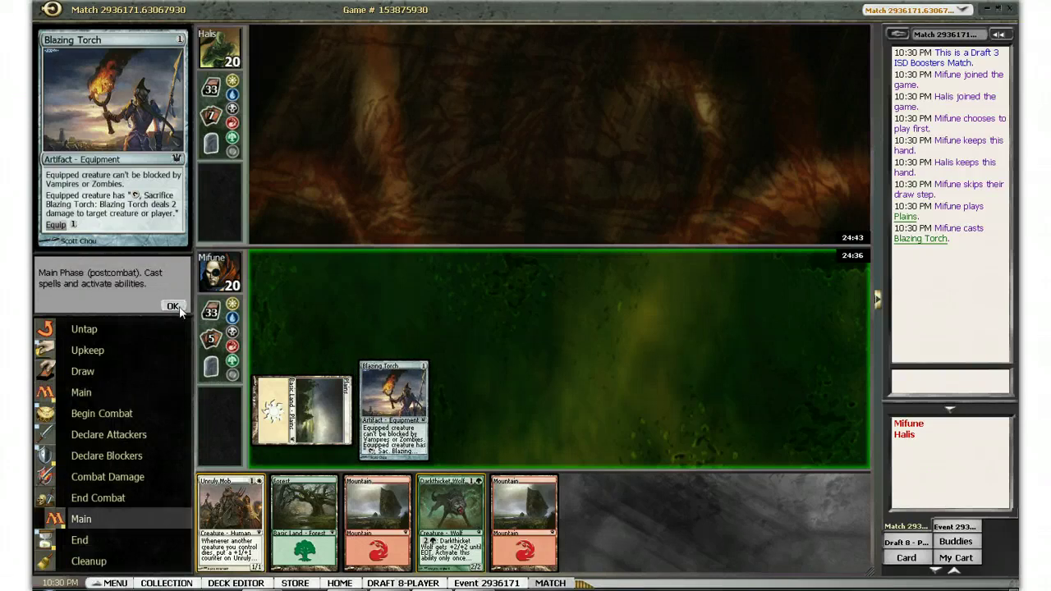
pyautogui.click(173, 306)
pyautogui.click(175, 307)
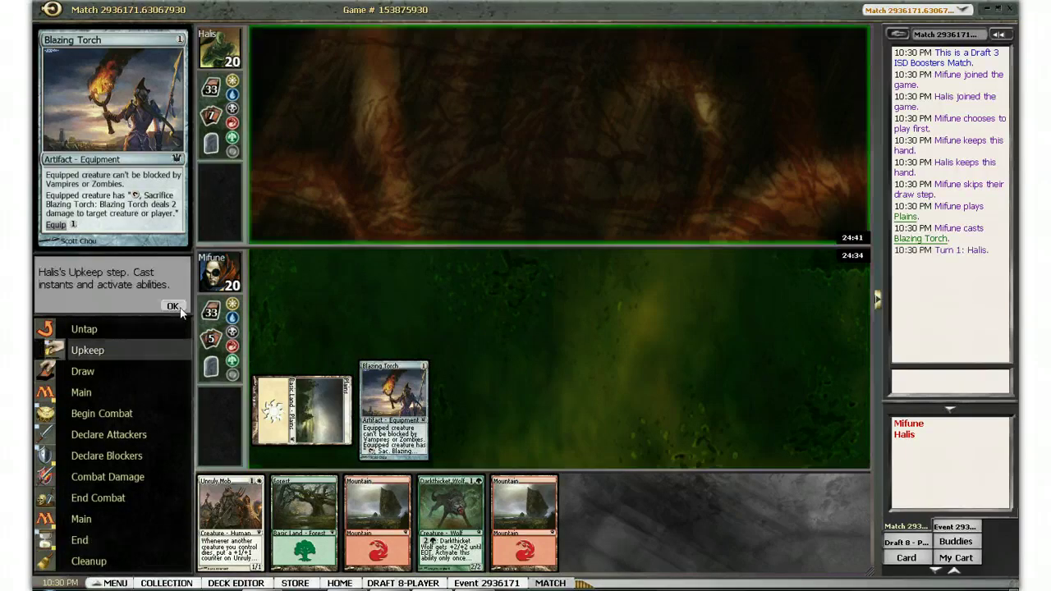
pyautogui.click(174, 307)
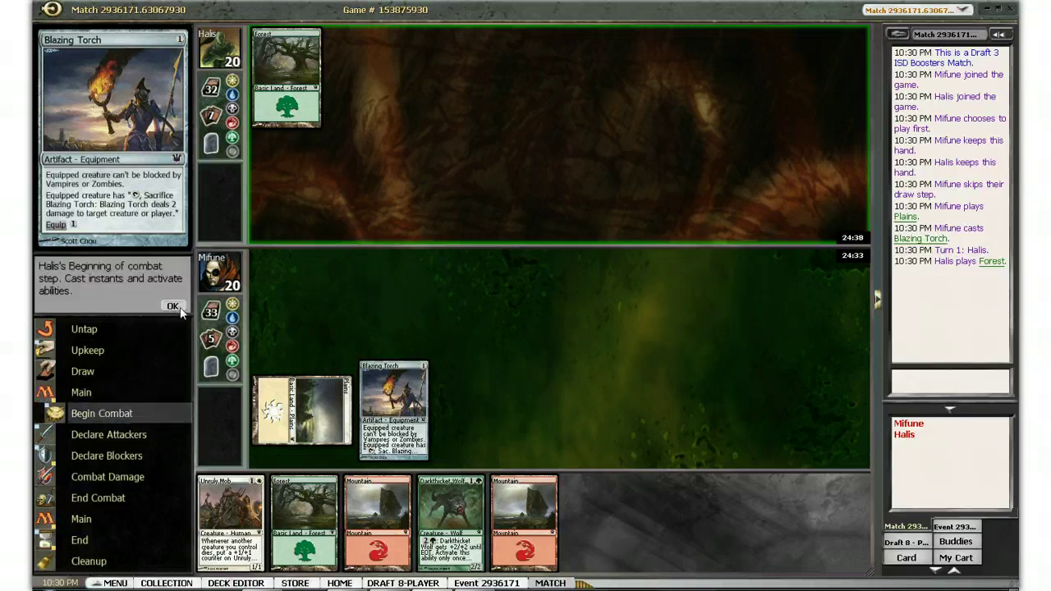
pyautogui.click(173, 306)
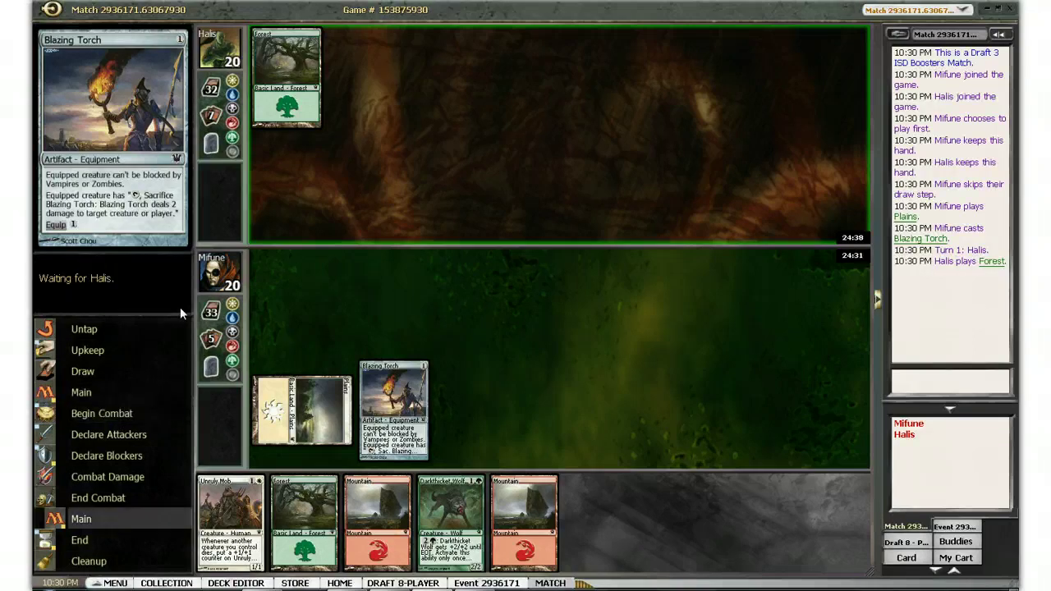
pyautogui.click(173, 306)
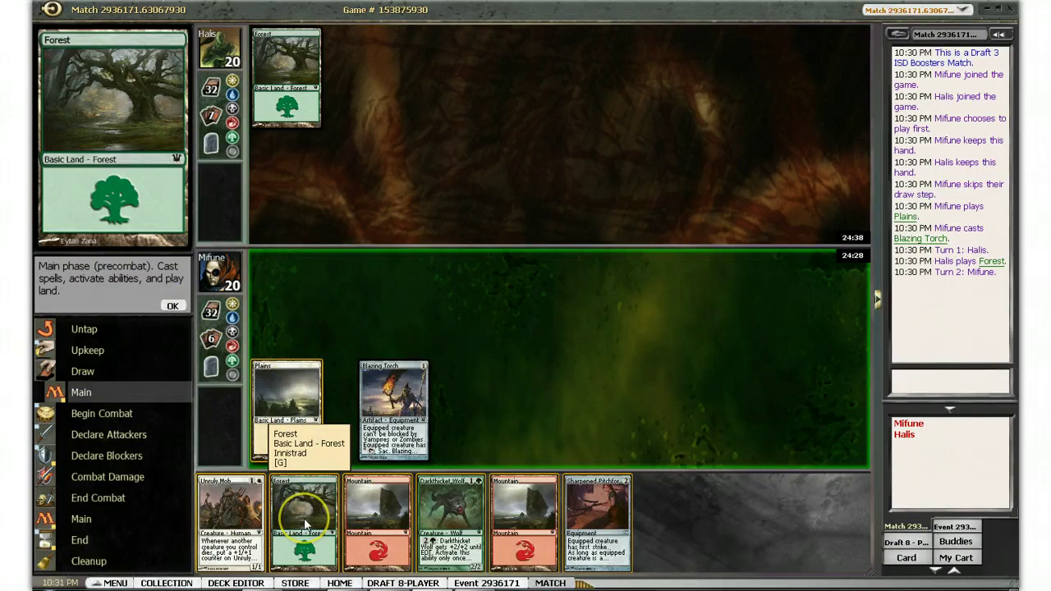
# - Play a Forest and cast Darkthicket Wolf using the Forest and Plains
pyautogui.doubleClick(305, 523)
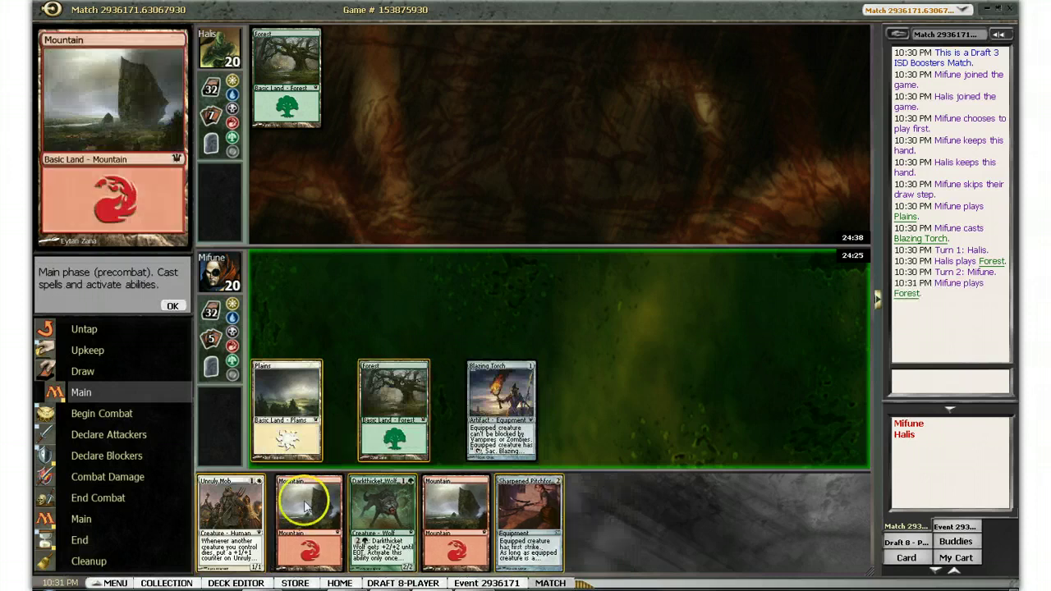
pyautogui.click(378, 394)
pyautogui.click(303, 401)
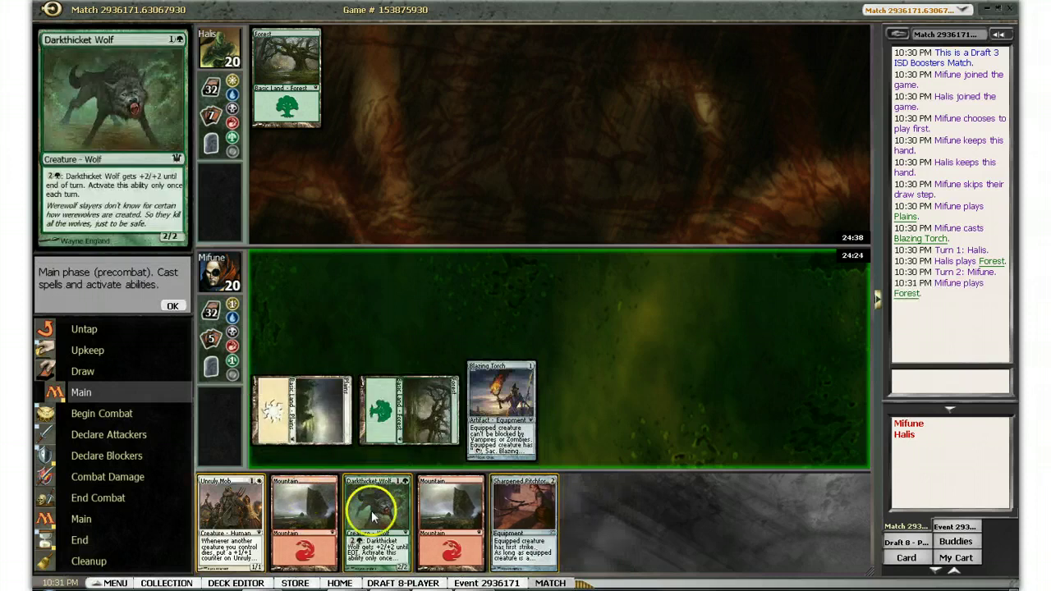
pyautogui.doubleClick(379, 512)
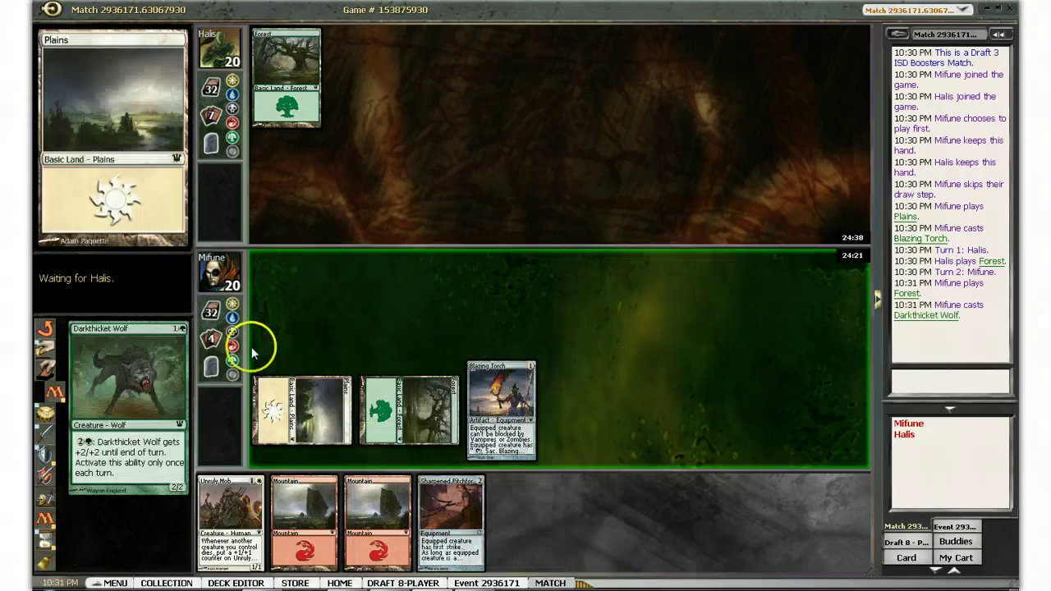
# - End the turn and let Halis's Village Ironsmith resolve and combat pass
pyautogui.click(175, 307)
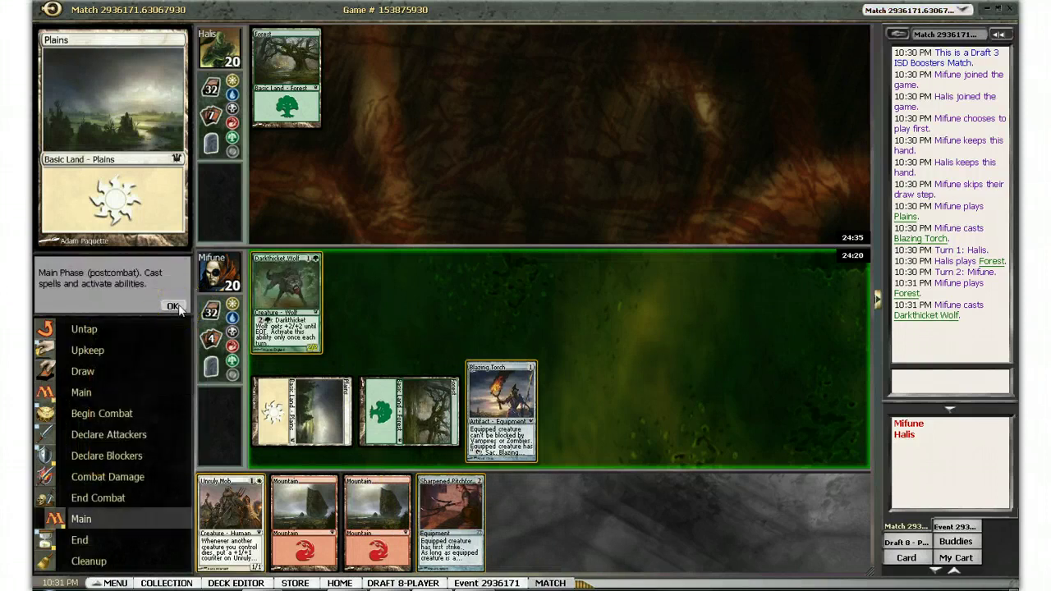
pyautogui.click(174, 308)
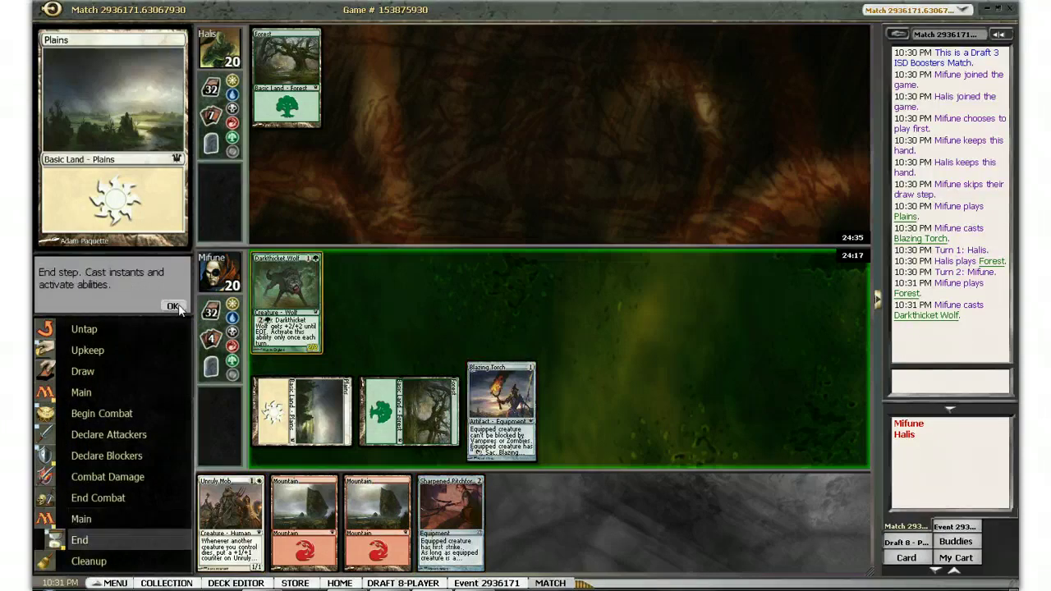
pyautogui.click(174, 307)
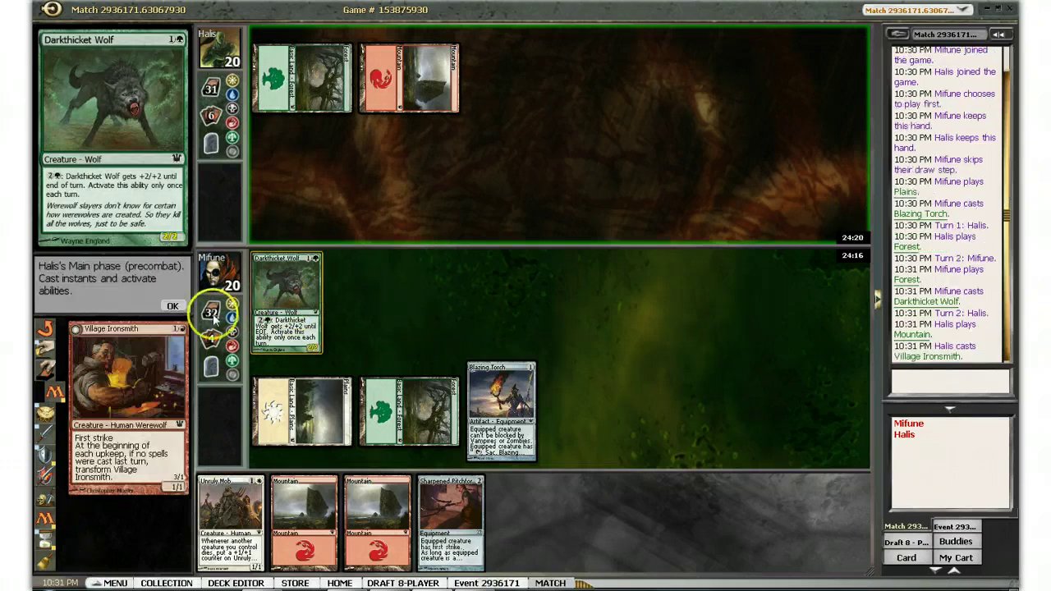
pyautogui.click(173, 307)
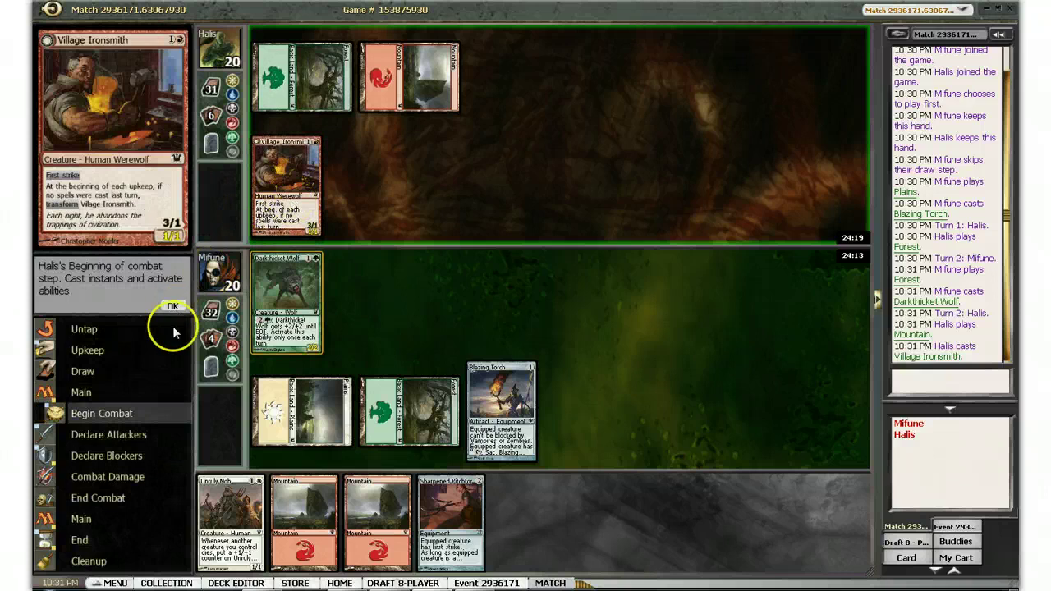
pyautogui.click(173, 307)
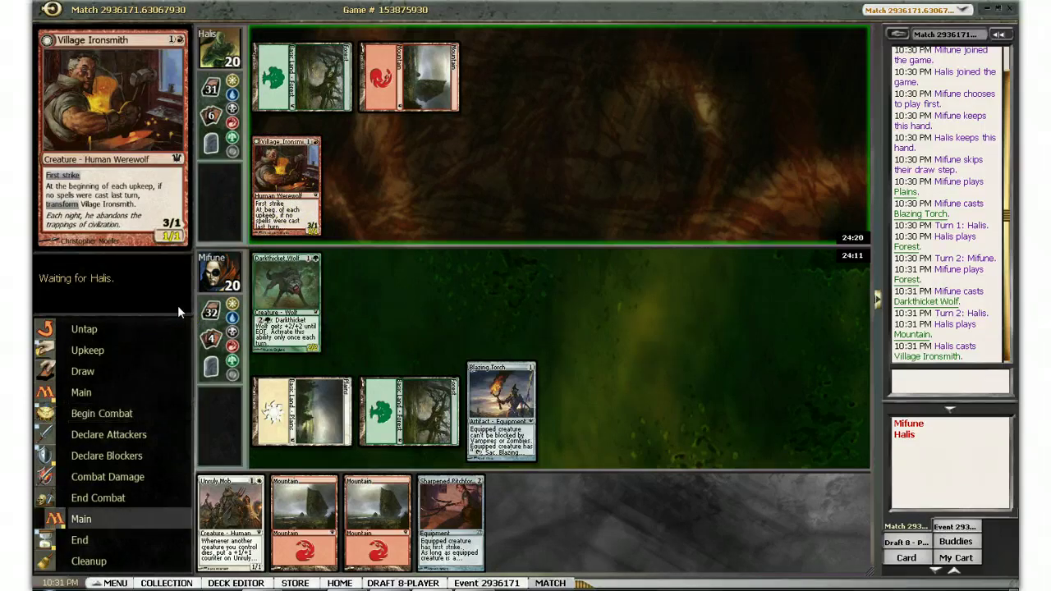
# - Start turn three, play a Mountain, and attack with Darkthicket Wolf into the Ironsmith block
pyautogui.click(173, 307)
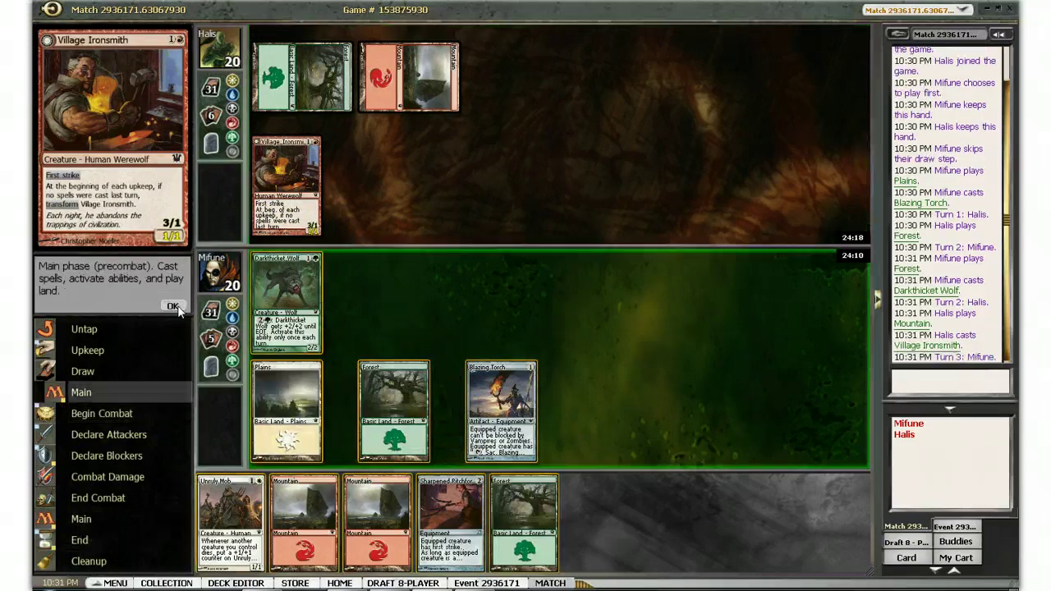
pyautogui.doubleClick(317, 515)
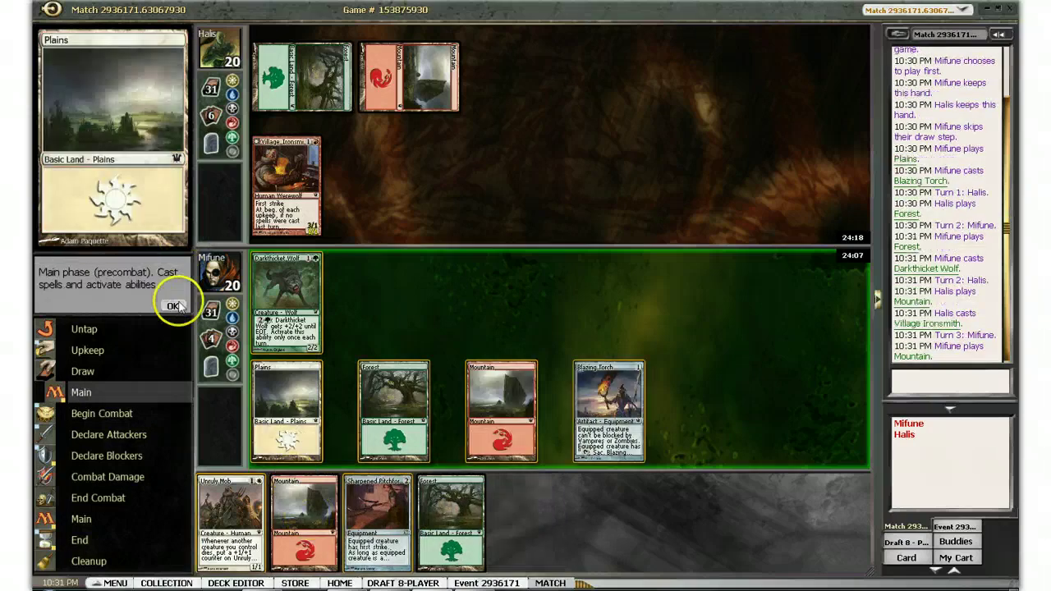
pyautogui.click(174, 307)
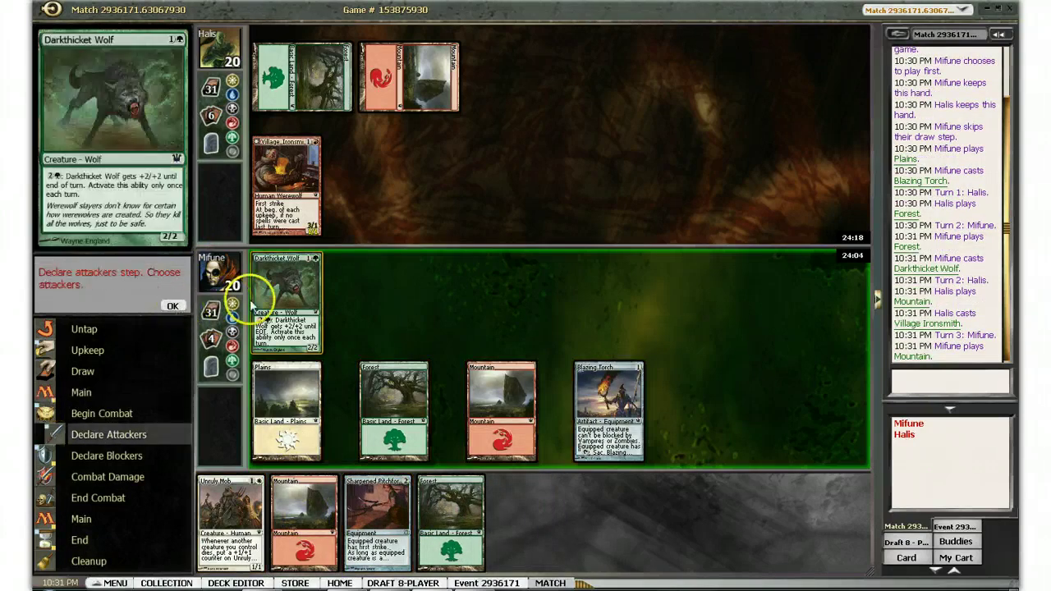
pyautogui.click(285, 287)
pyautogui.click(173, 307)
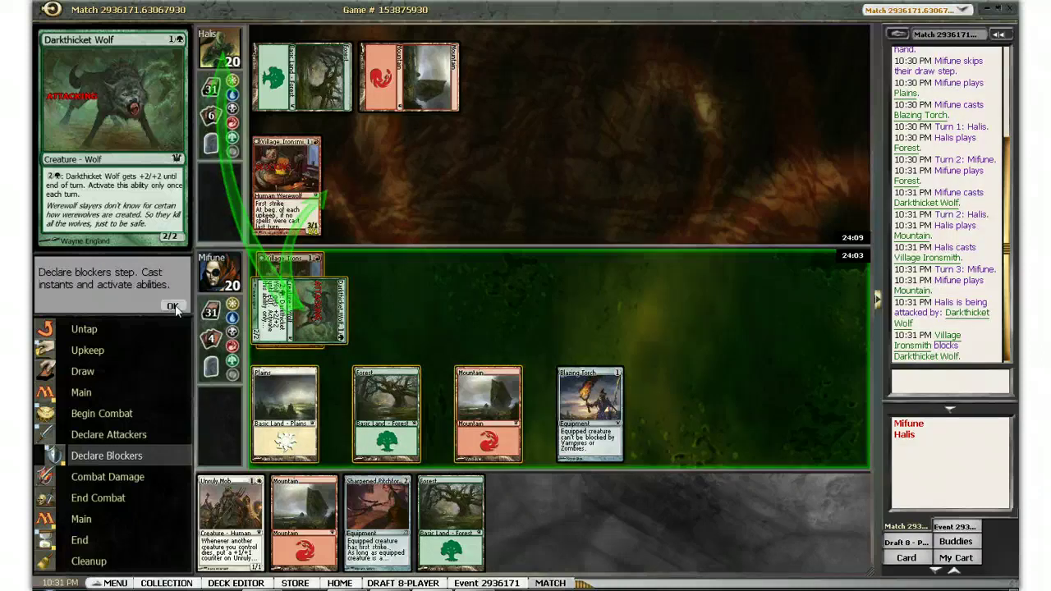
pyautogui.click(174, 309)
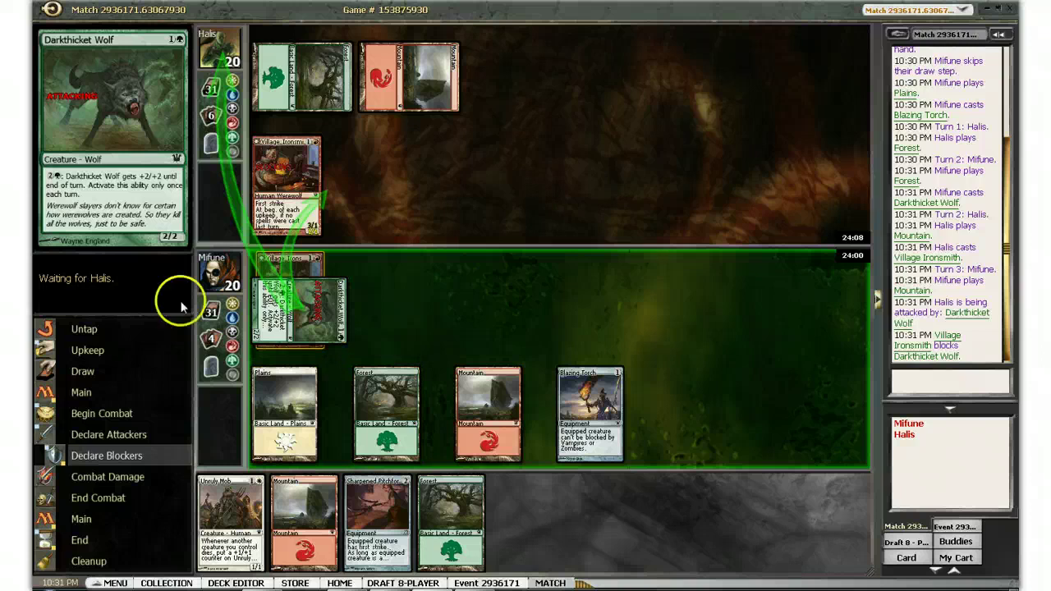
pyautogui.moveTo(286, 185)
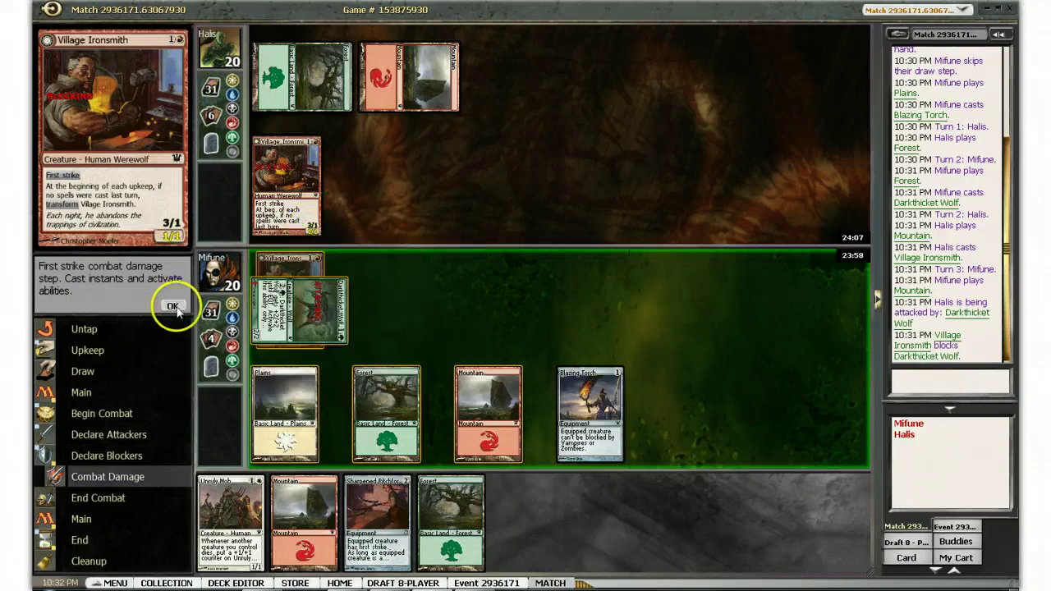
pyautogui.click(173, 307)
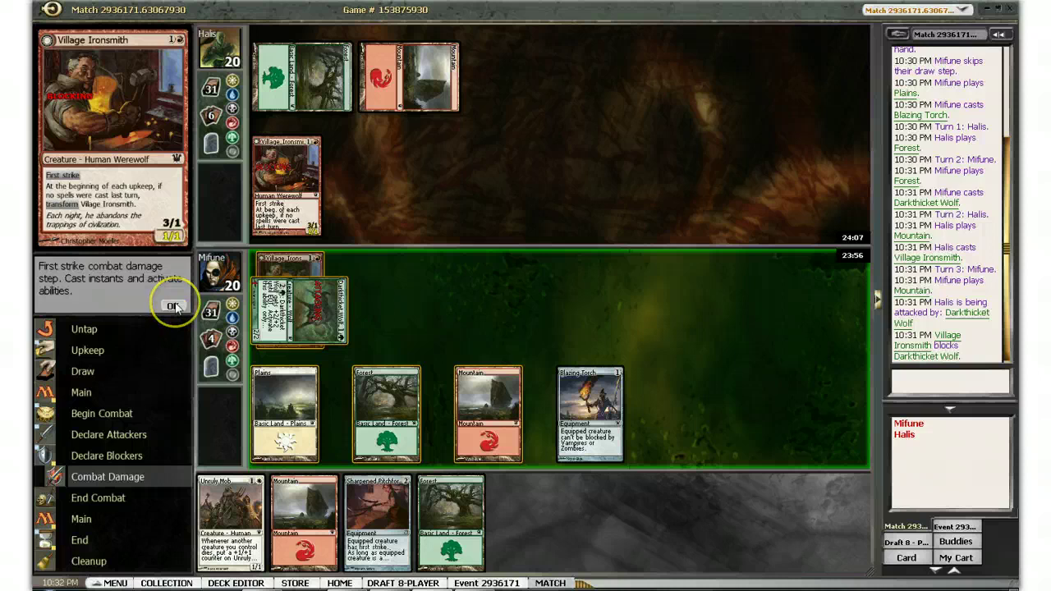
# - Cast Unruly Mob with the Plains and Forest, then end the turn
pyautogui.click(284, 410)
pyautogui.click(376, 406)
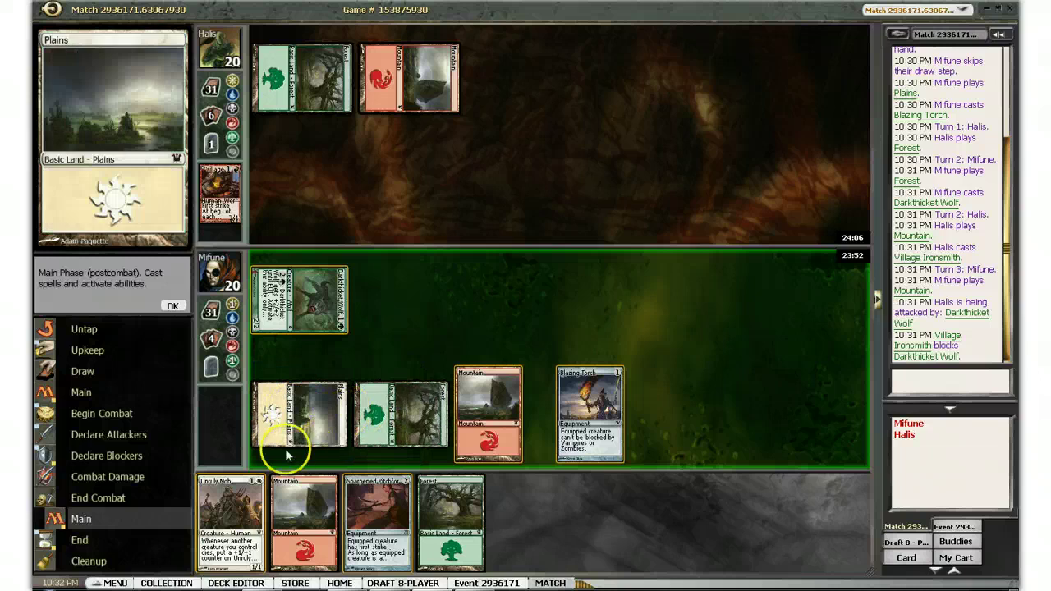
pyautogui.click(232, 505)
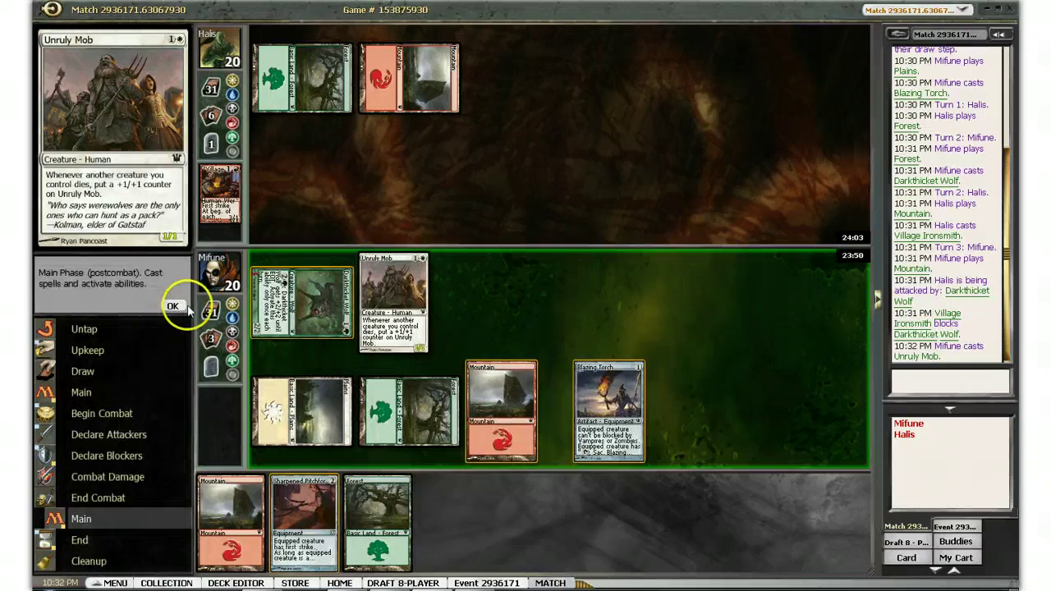
pyautogui.click(176, 307)
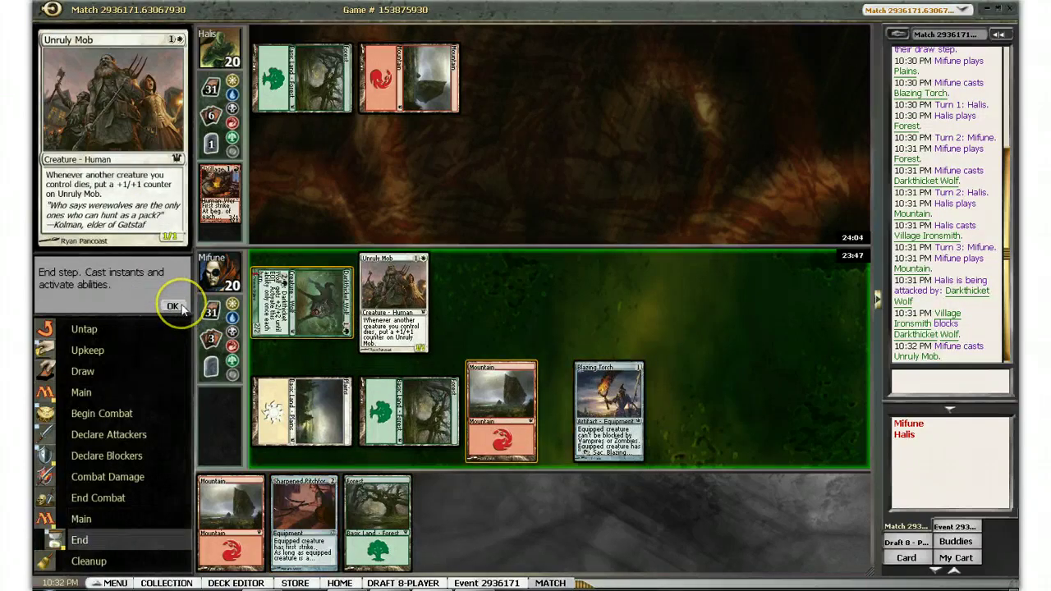
pyautogui.click(175, 307)
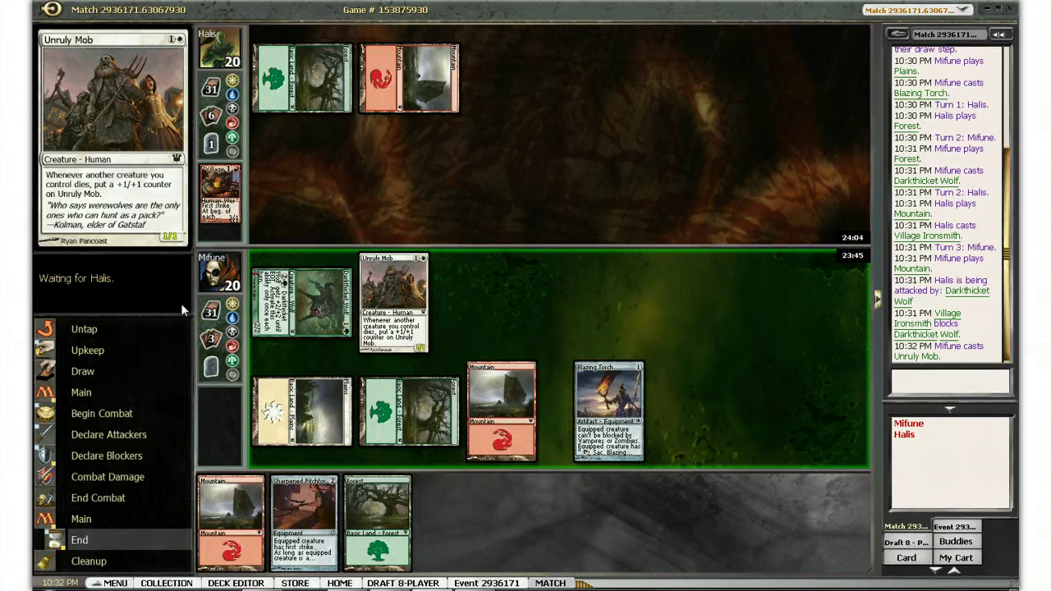
# - Pass Halis's turn, then play a Mountain and cast Sharpened Pitchfork
pyautogui.click(175, 308)
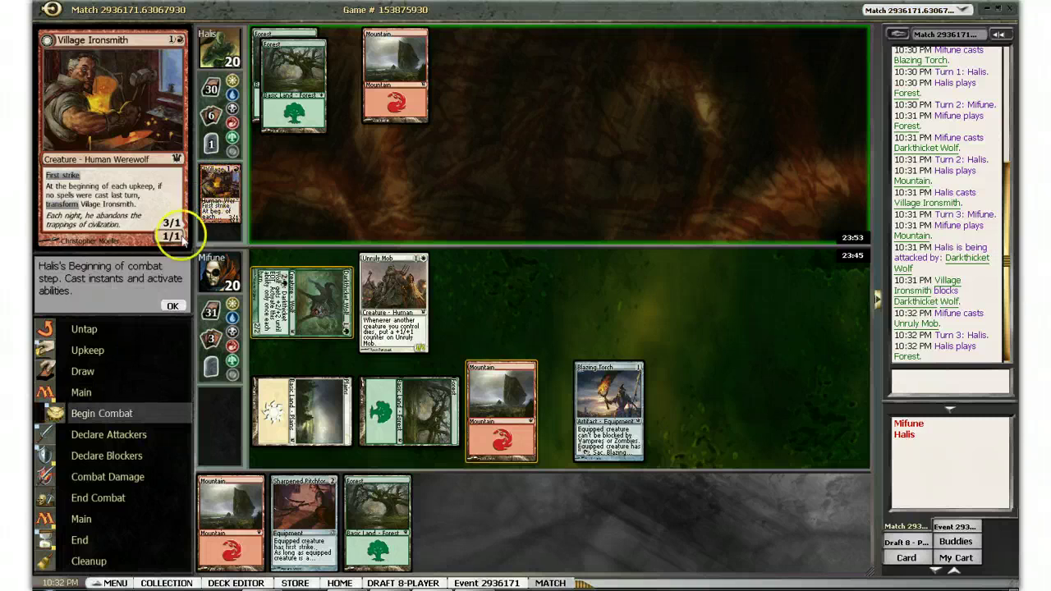
pyautogui.click(173, 308)
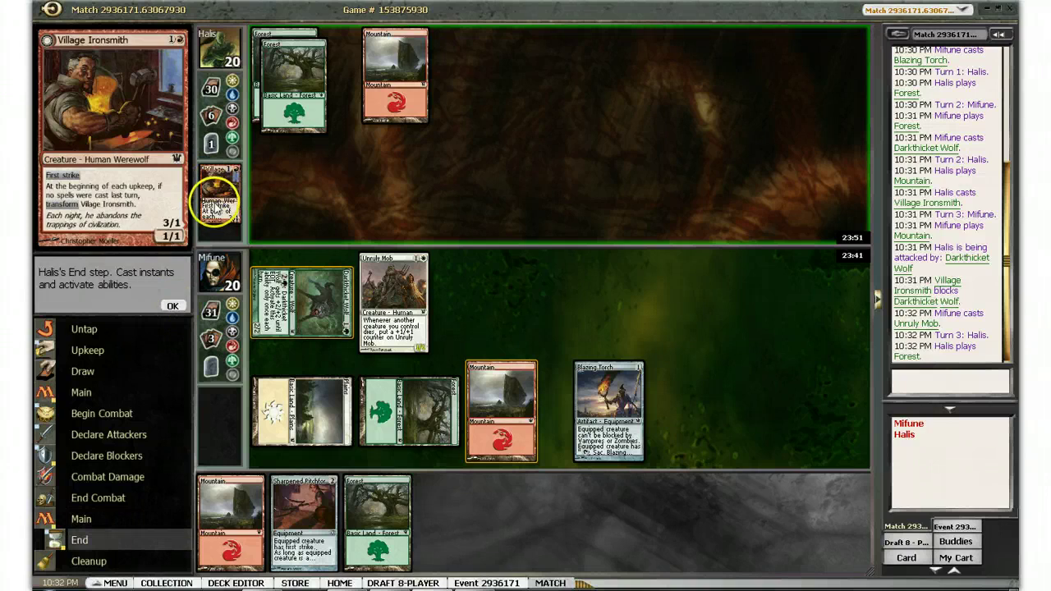
pyautogui.click(173, 308)
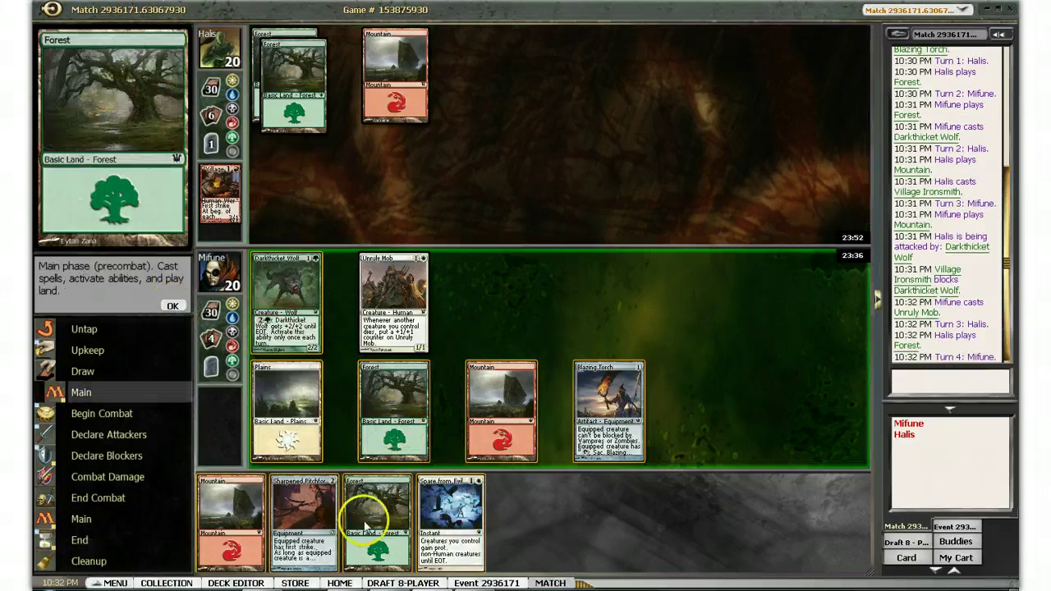
pyautogui.doubleClick(240, 515)
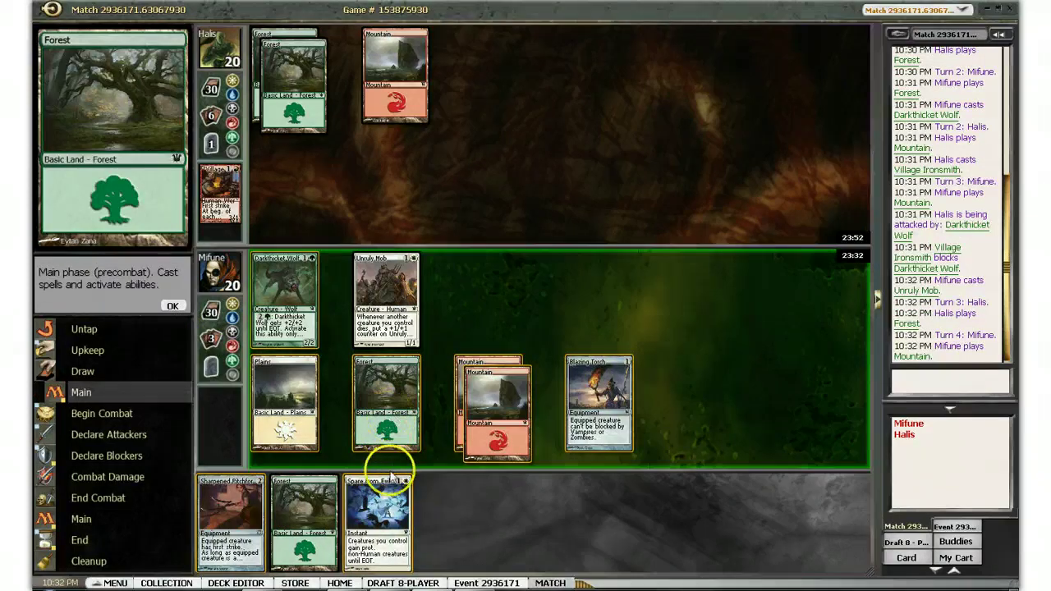
pyautogui.doubleClick(385, 402)
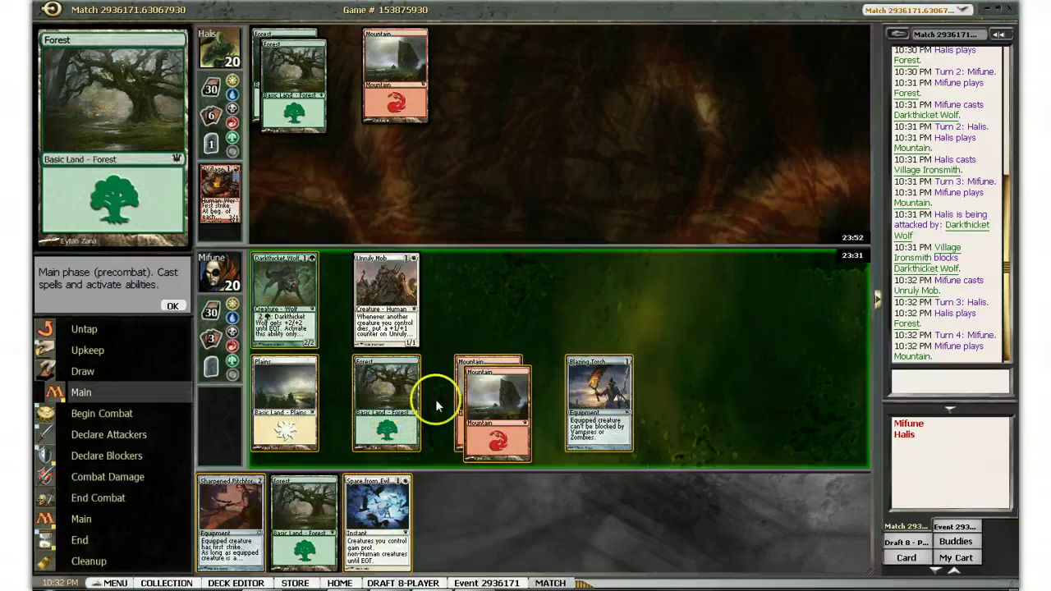
pyautogui.doubleClick(493, 402)
pyautogui.doubleClick(228, 513)
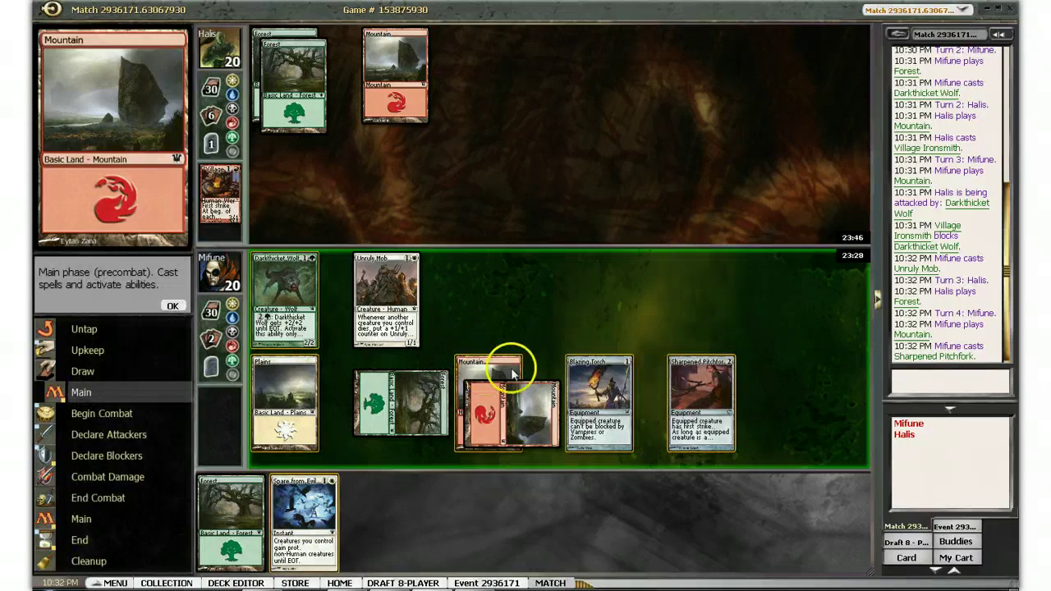
# - Equip Pitchfork to Unruly Mob, attack with Mob and Wolf, then pass the turn
pyautogui.click(701, 386)
pyautogui.click(376, 295)
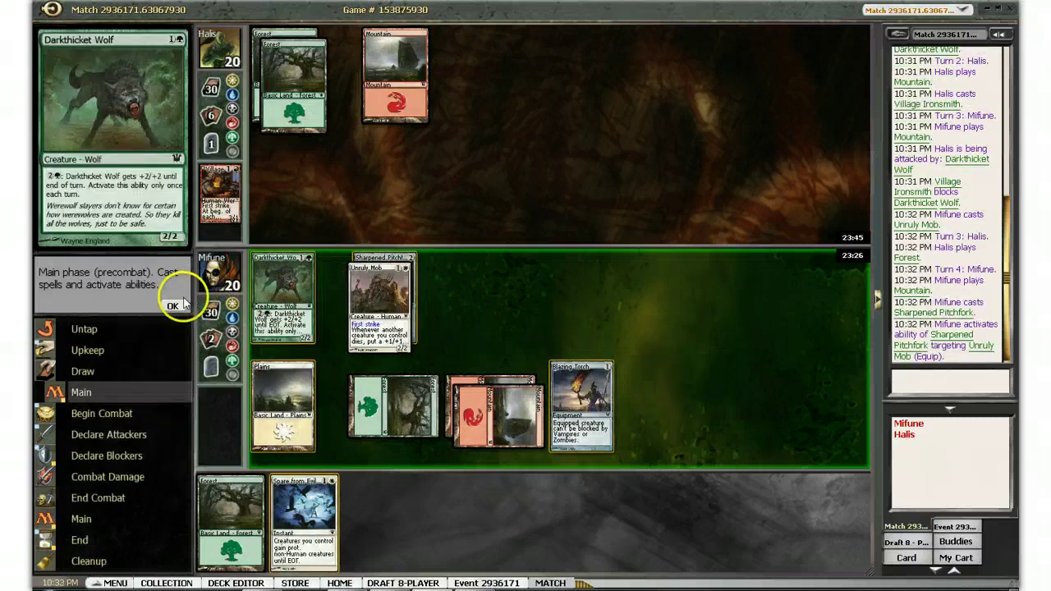
pyautogui.click(172, 305)
pyautogui.click(284, 300)
pyautogui.click(376, 291)
pyautogui.click(173, 305)
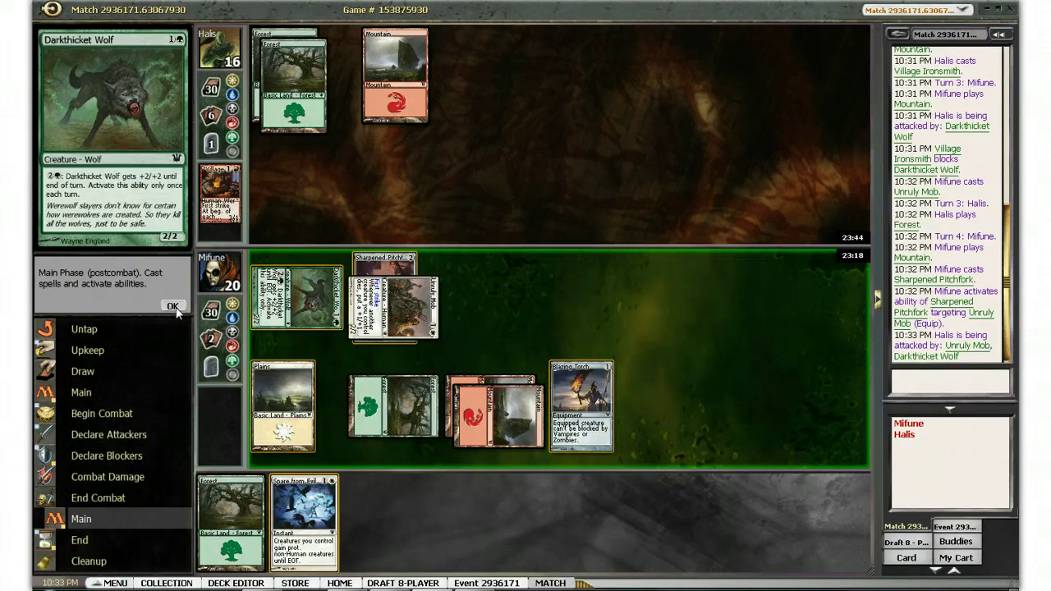
pyautogui.click(174, 307)
pyautogui.click(175, 310)
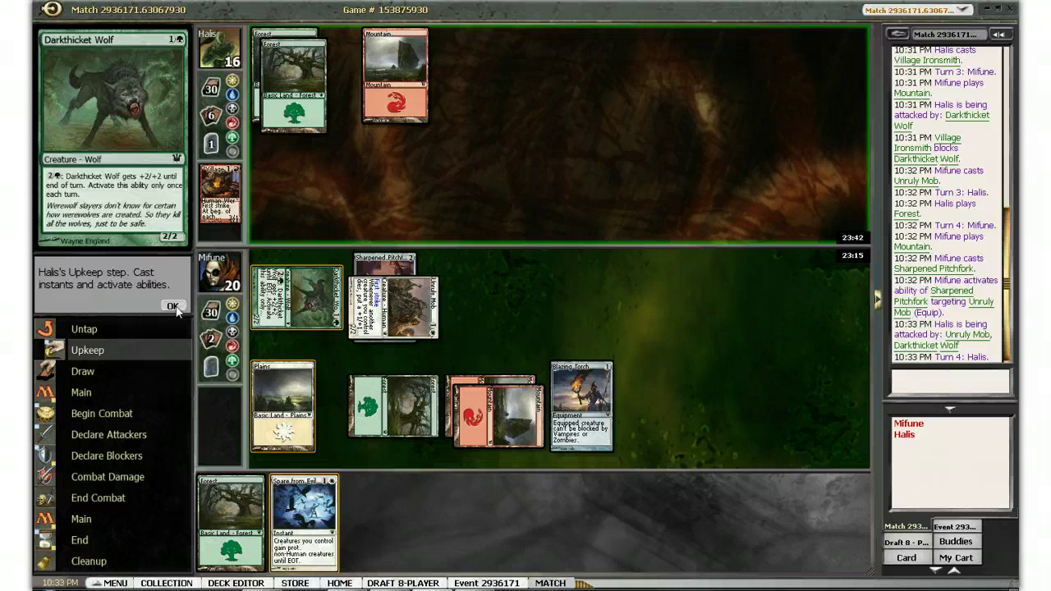
# - Pass priority through Halis's upkeep, Tormented Pariah, combat and end step
pyautogui.click(174, 307)
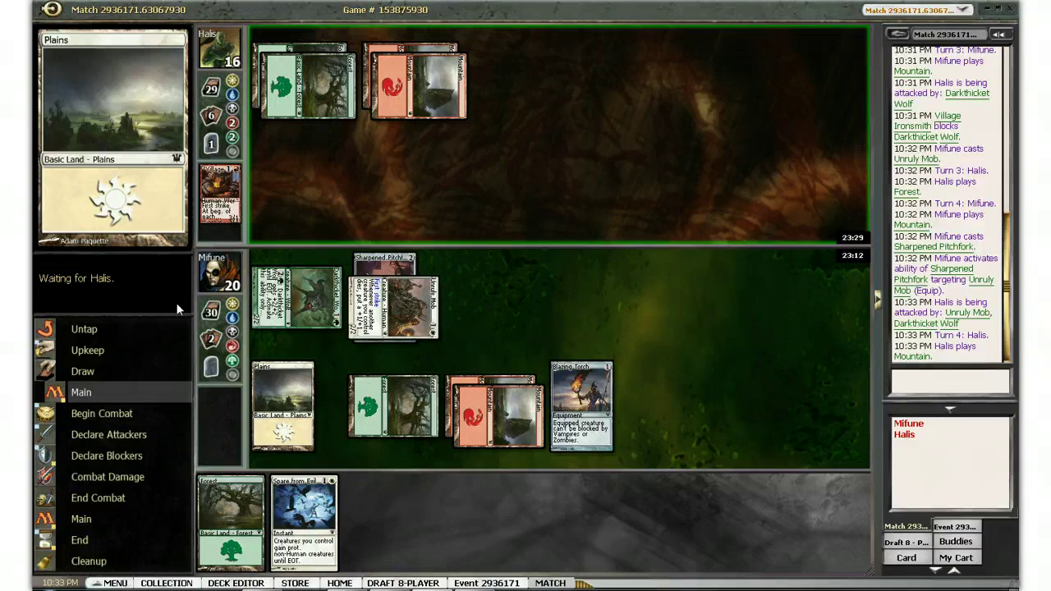
pyautogui.click(175, 307)
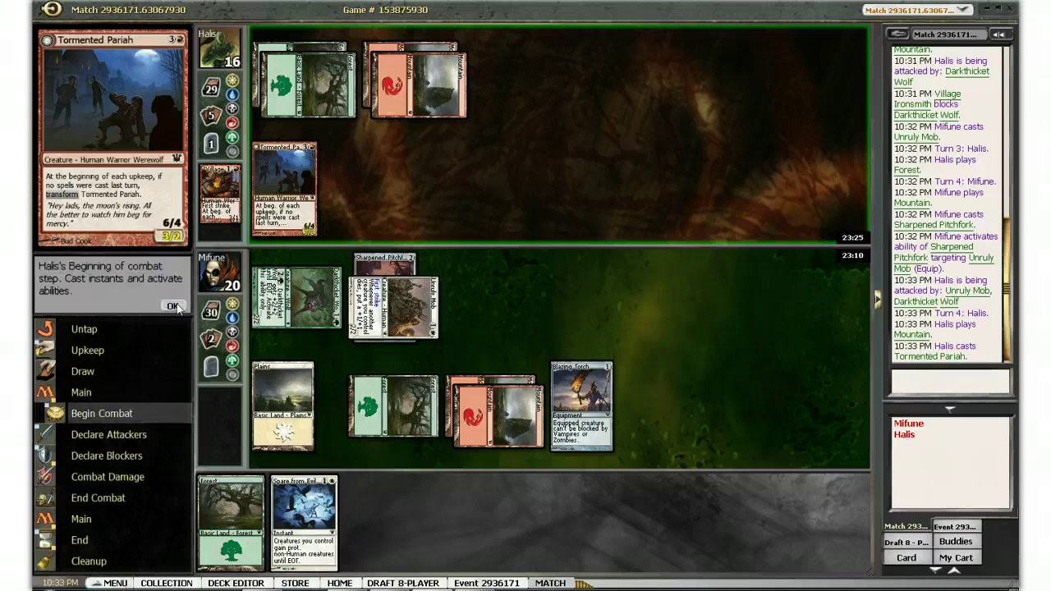
pyautogui.click(175, 307)
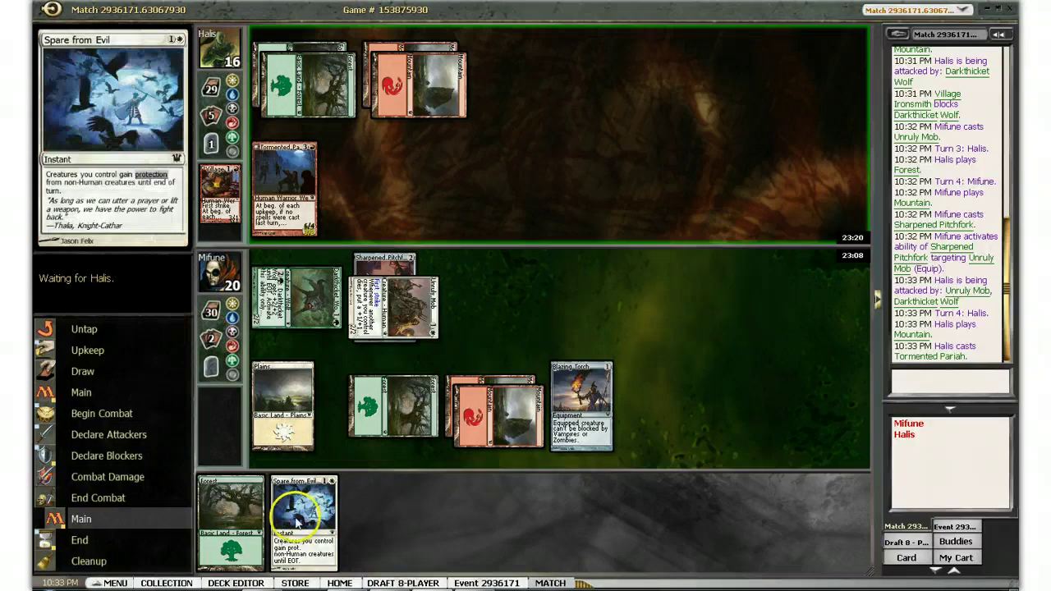
pyautogui.click(172, 307)
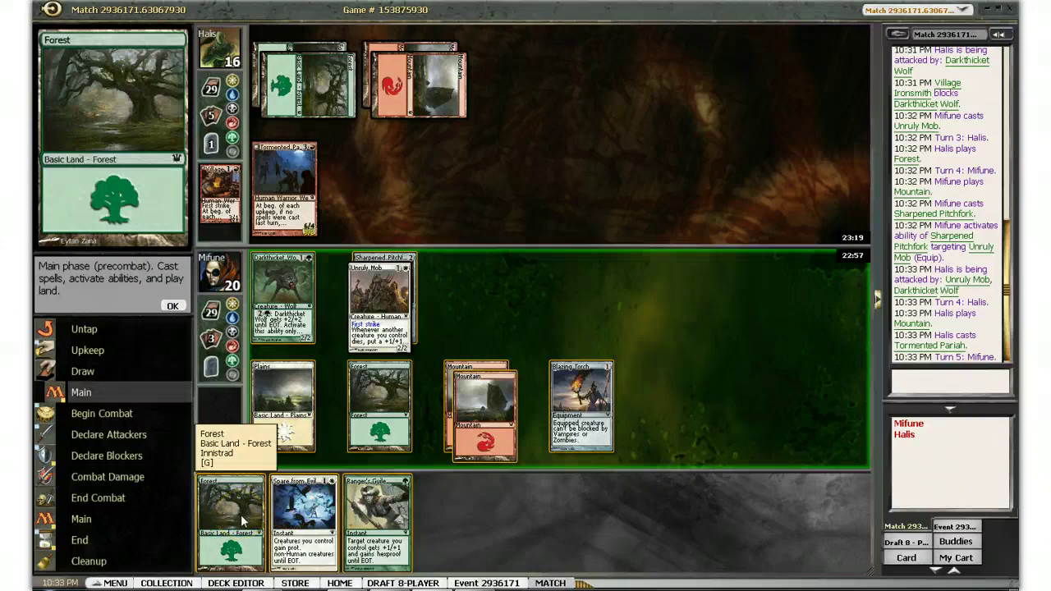
# - Play a Forest, equip Blazing Torch to Unruly Mob, and burn Tormented Pariah
pyautogui.doubleClick(241, 514)
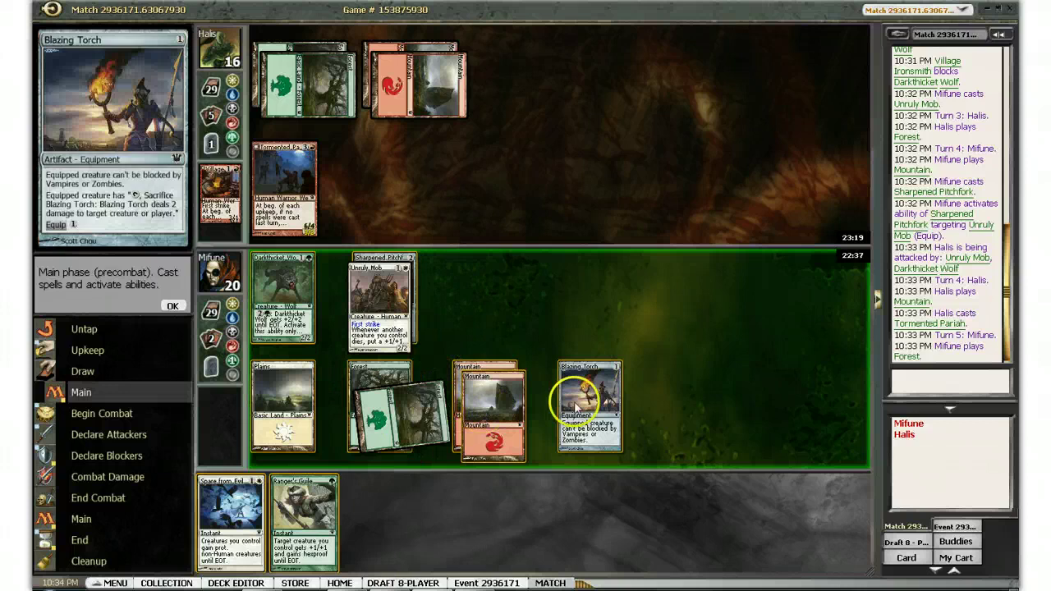
pyautogui.click(589, 378)
pyautogui.click(374, 300)
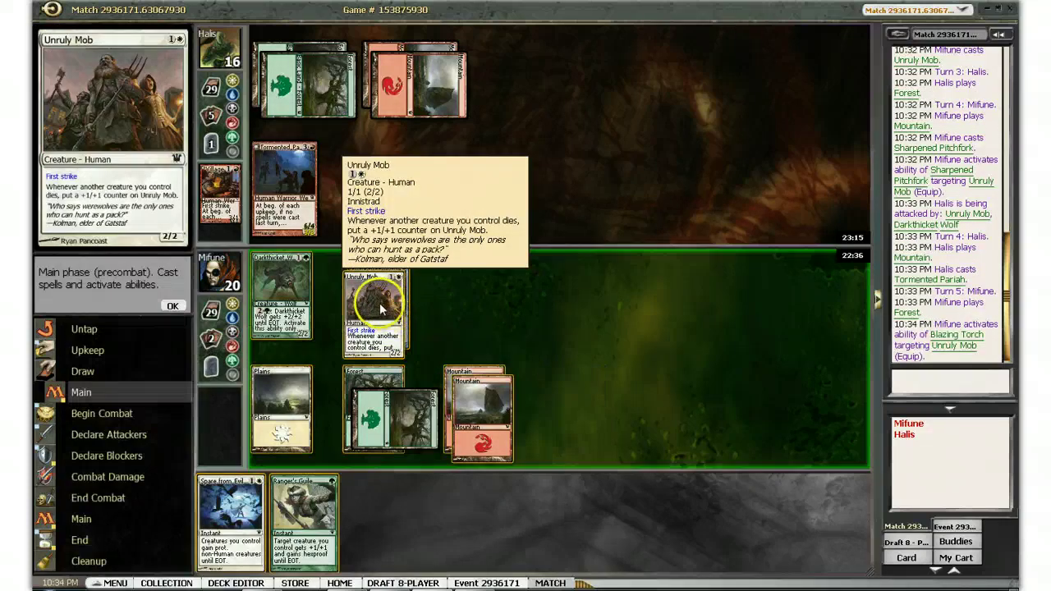
pyautogui.click(390, 308)
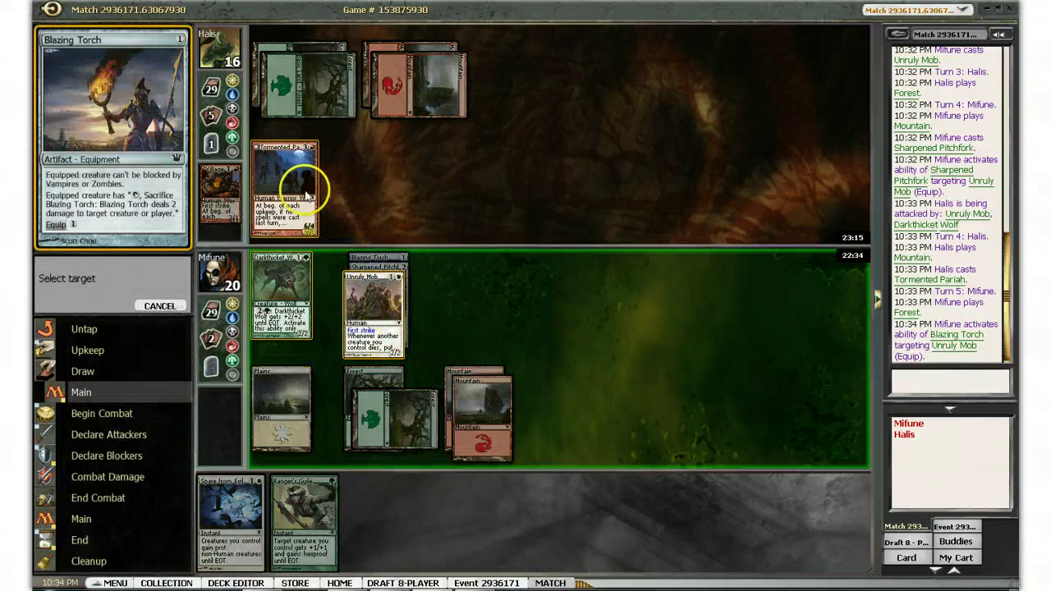
pyautogui.click(286, 179)
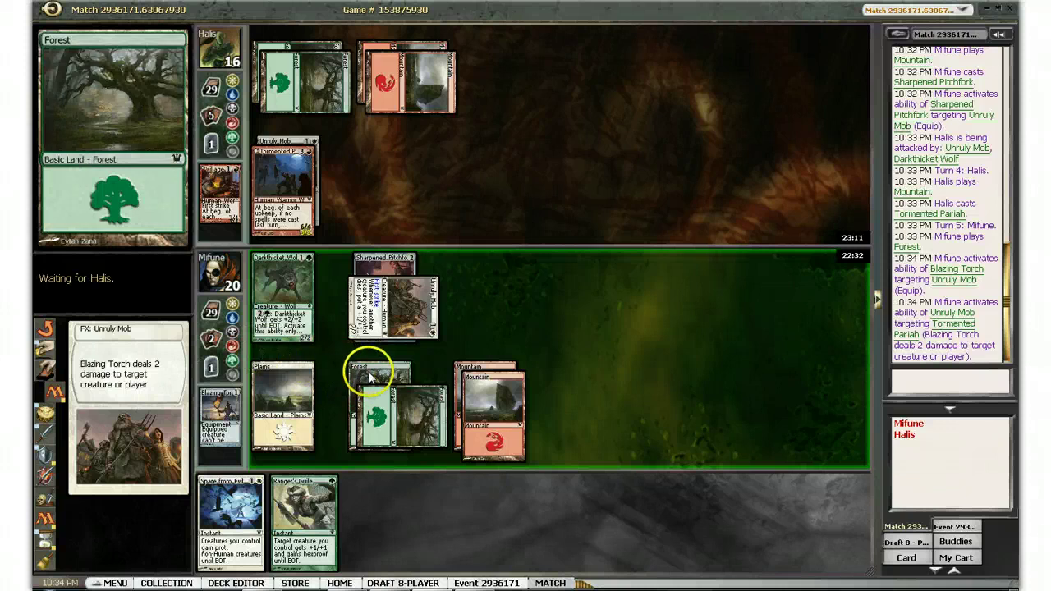
pyautogui.moveTo(371, 380)
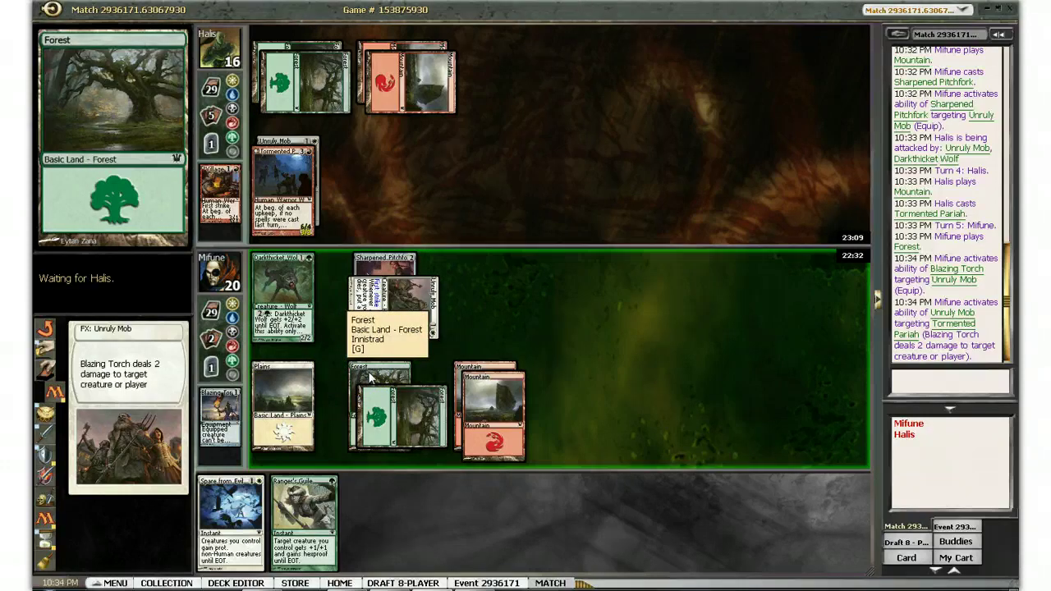
# - Give Darkthicket Wolf +2/+2 and attack with it, dropping Halis to 12
pyautogui.click(367, 378)
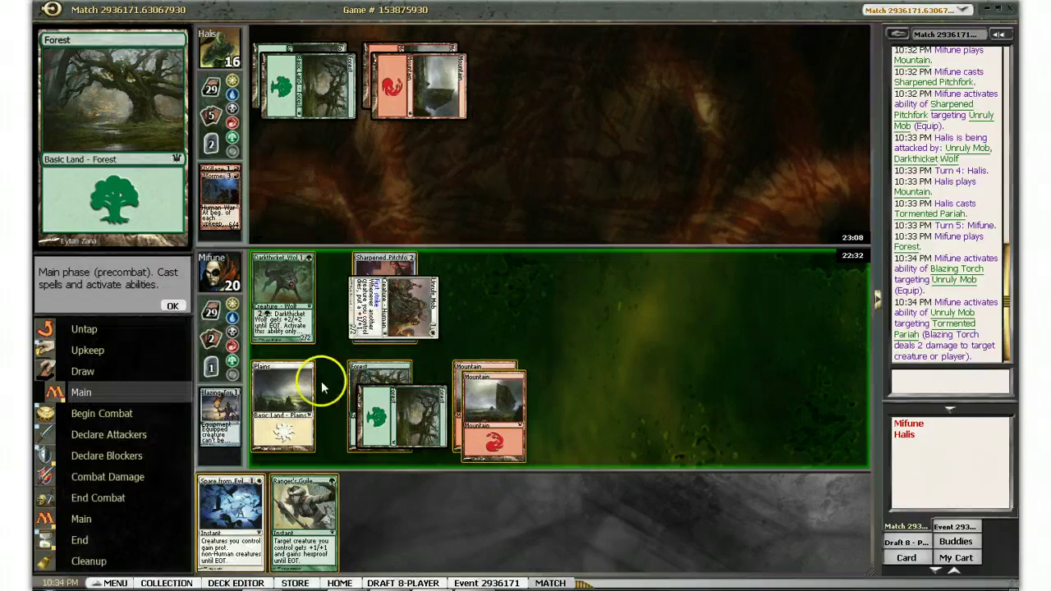
pyautogui.click(283, 382)
pyautogui.click(484, 402)
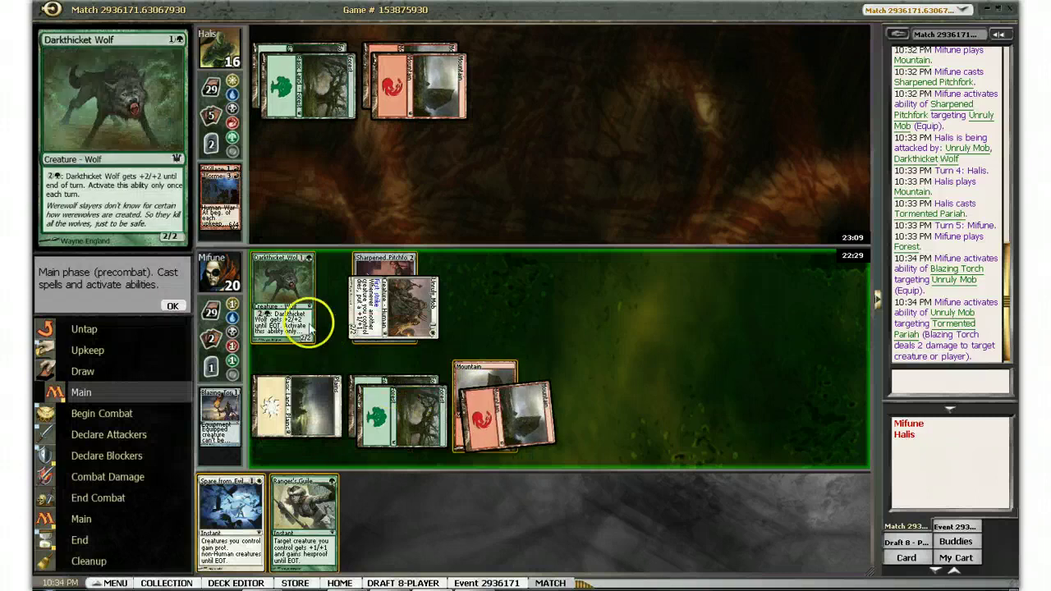
pyautogui.click(282, 300)
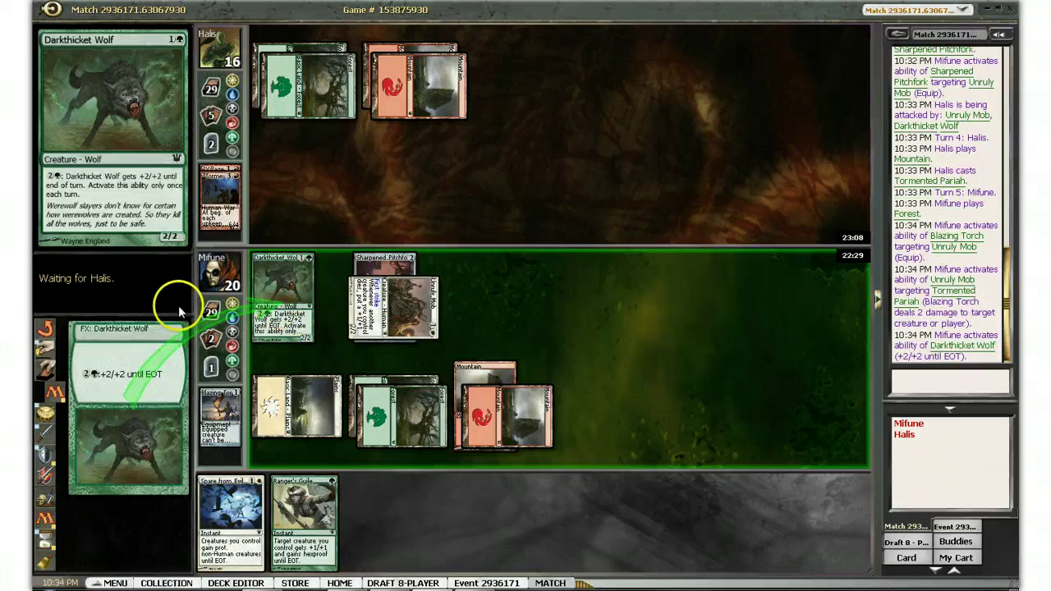
pyautogui.click(172, 306)
pyautogui.click(273, 287)
pyautogui.click(173, 306)
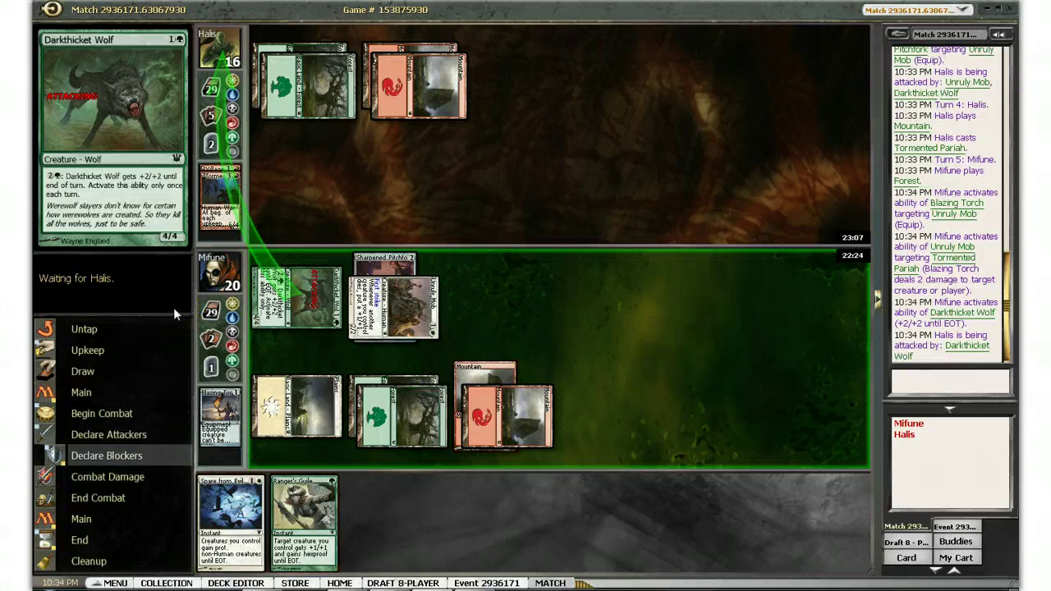
# - End the turn and pass through Halis's combat and end step
pyautogui.click(173, 307)
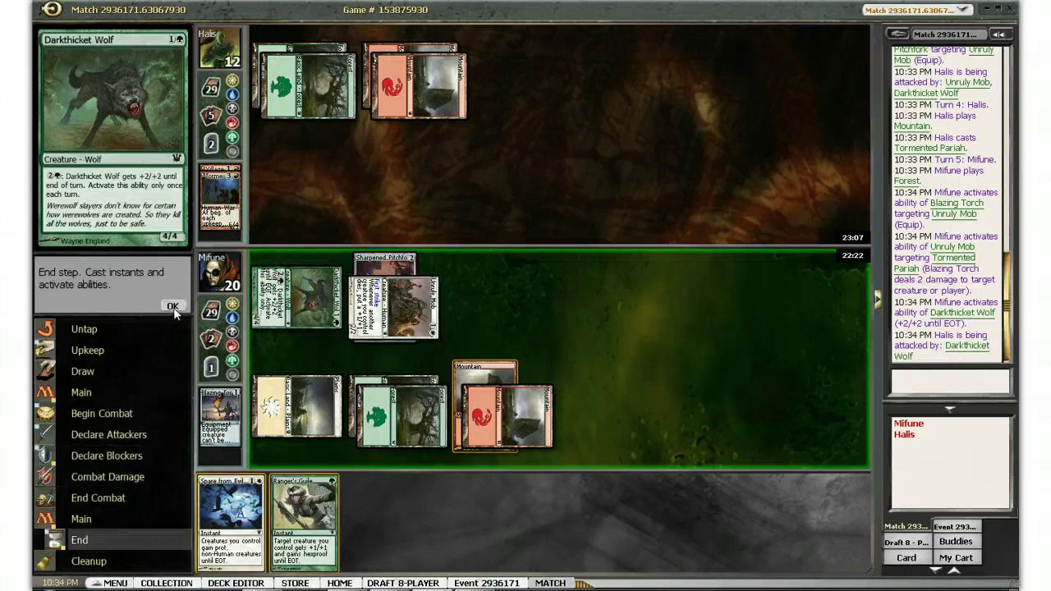
pyautogui.click(173, 307)
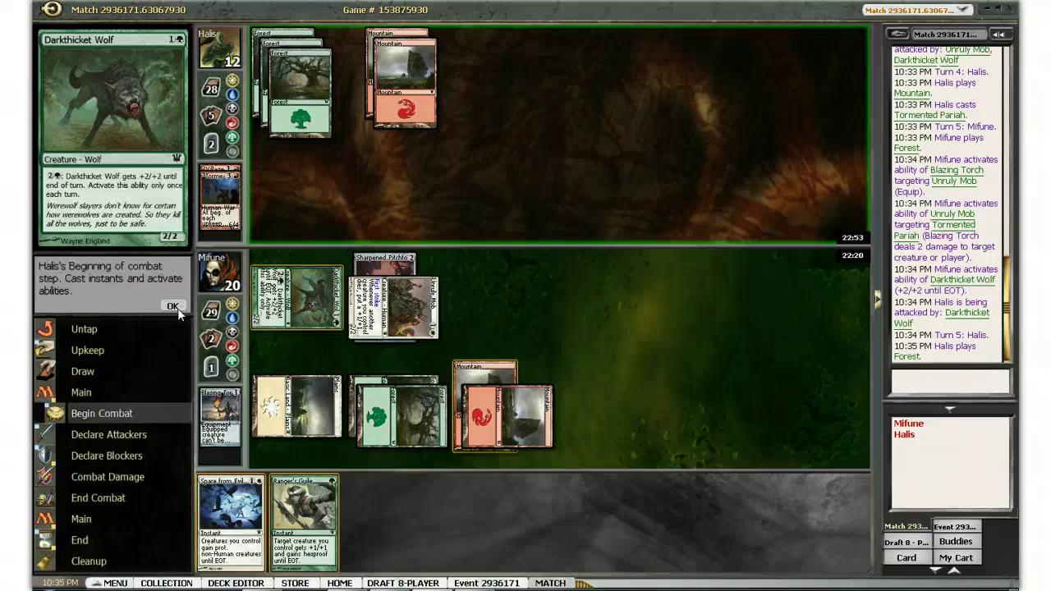
pyautogui.click(173, 306)
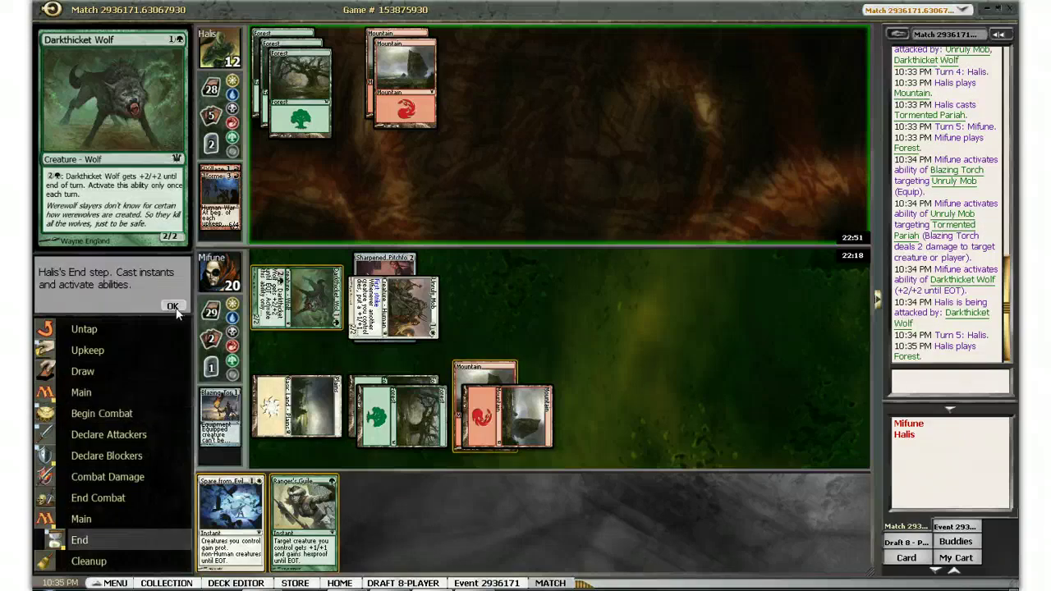
pyautogui.click(173, 306)
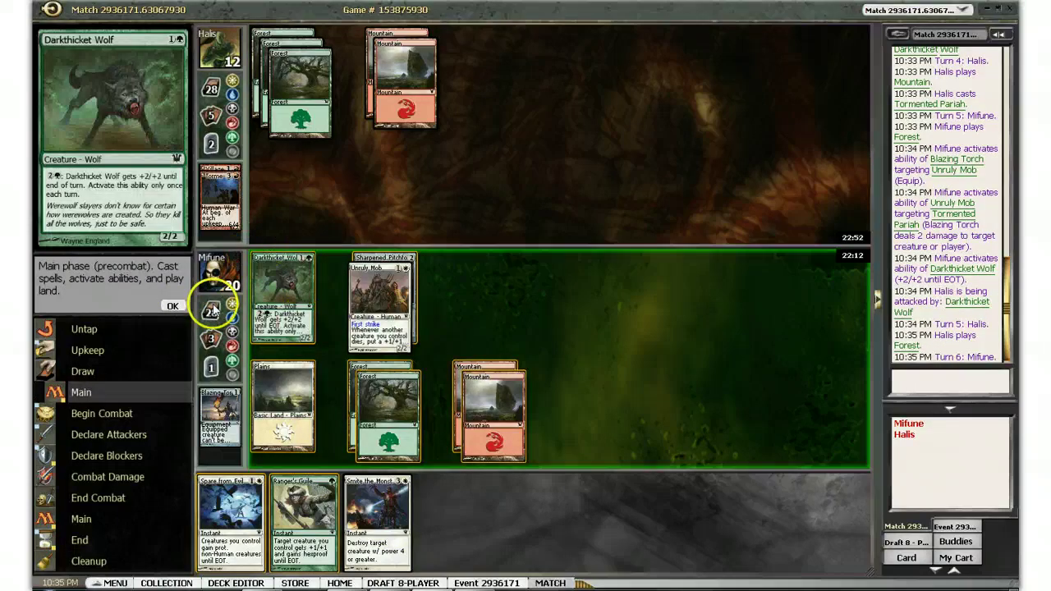
# - Declare Darkthicket Wolf and Unruly Mob as attackers and pass after blocks
pyautogui.click(174, 308)
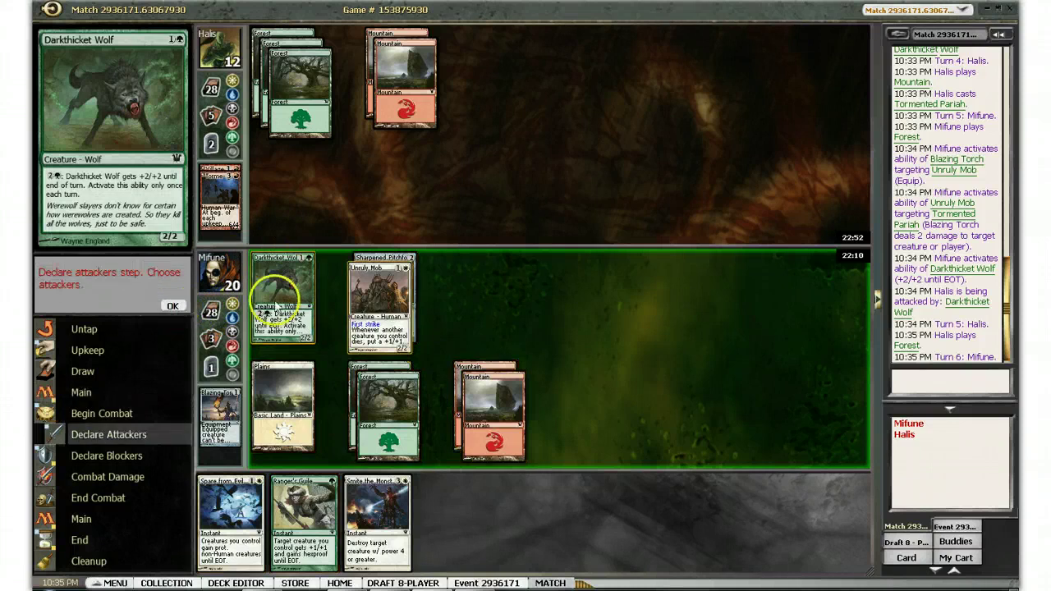
pyautogui.click(280, 291)
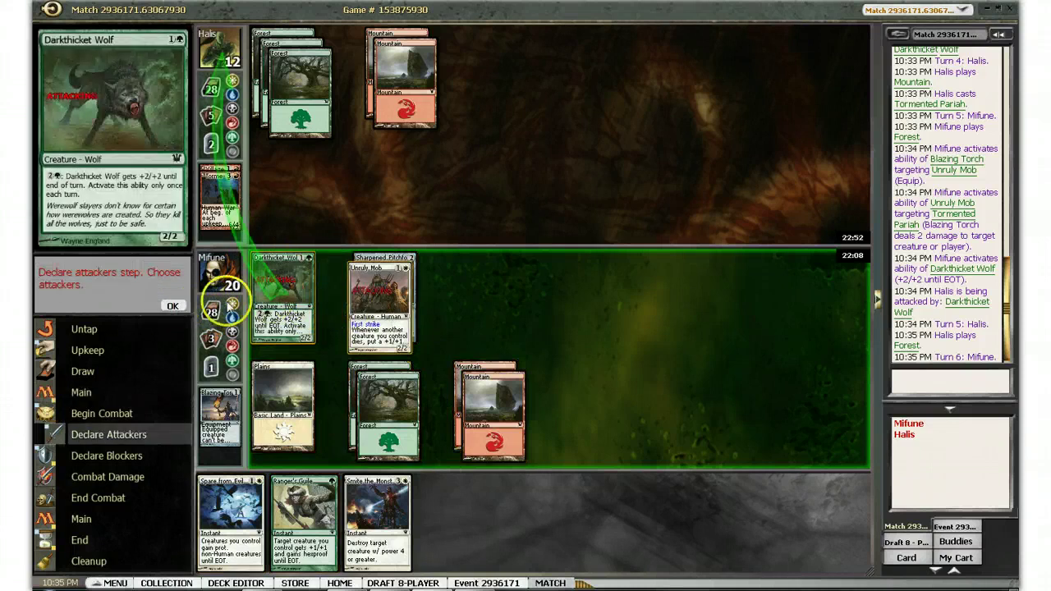
pyautogui.click(173, 306)
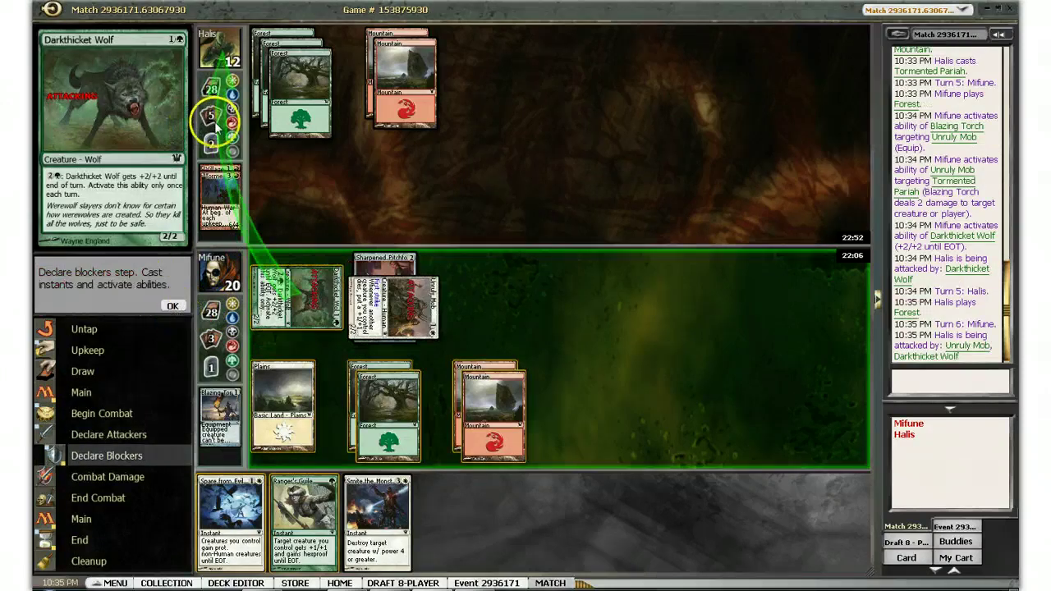
pyautogui.click(173, 306)
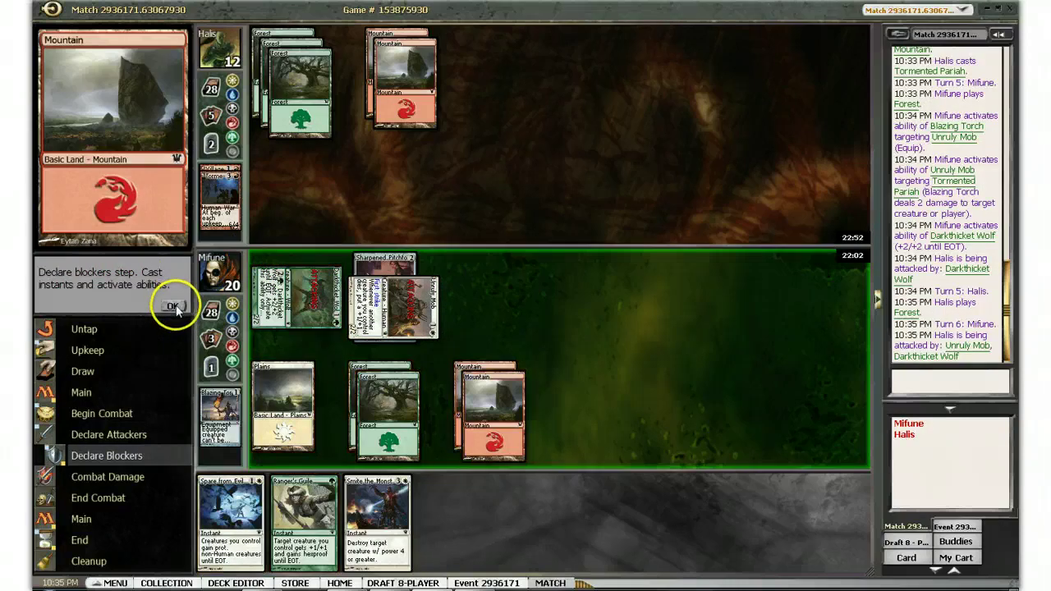
# - Pump the Wolf +2/+2 with Forest and Mountain, then pass the turn
pyautogui.click(386, 386)
pyautogui.click(475, 400)
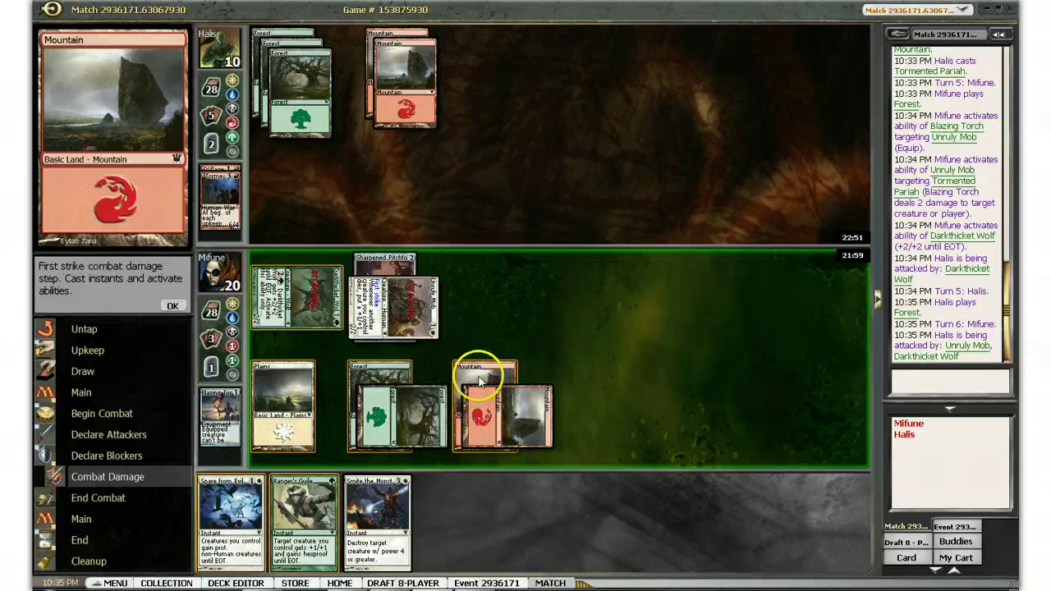
pyautogui.click(279, 297)
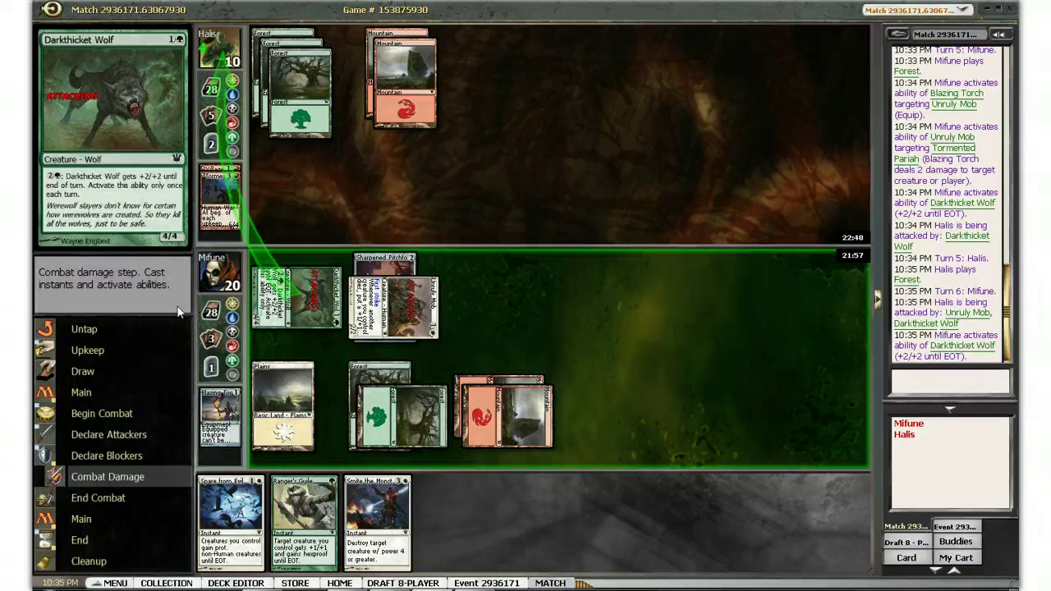
pyautogui.click(174, 305)
pyautogui.click(175, 308)
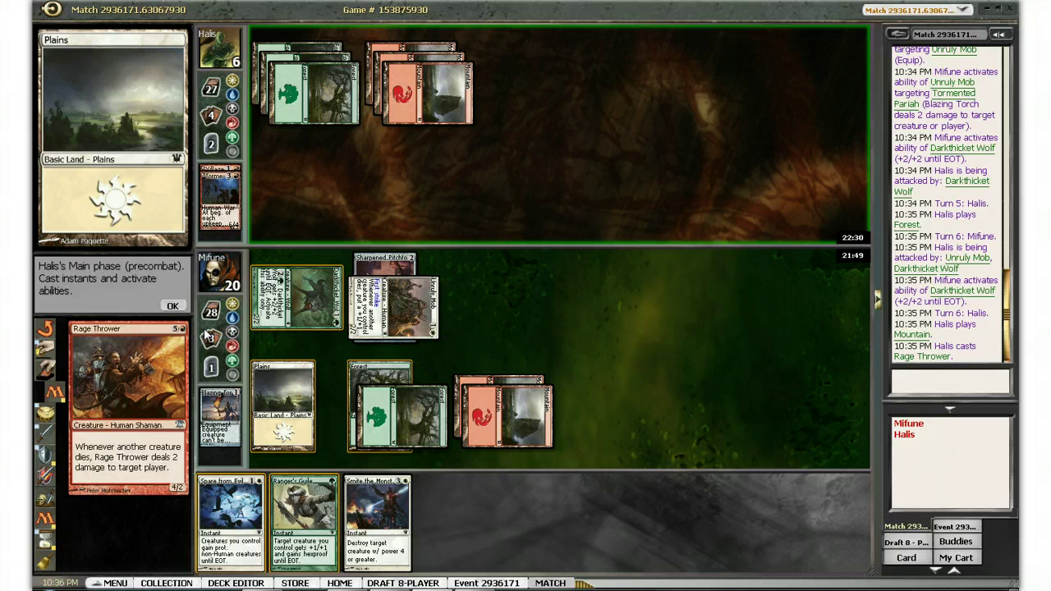
# - Pass priority as Rage Thrower resolves and through Halis's combat and end step
pyautogui.click(172, 306)
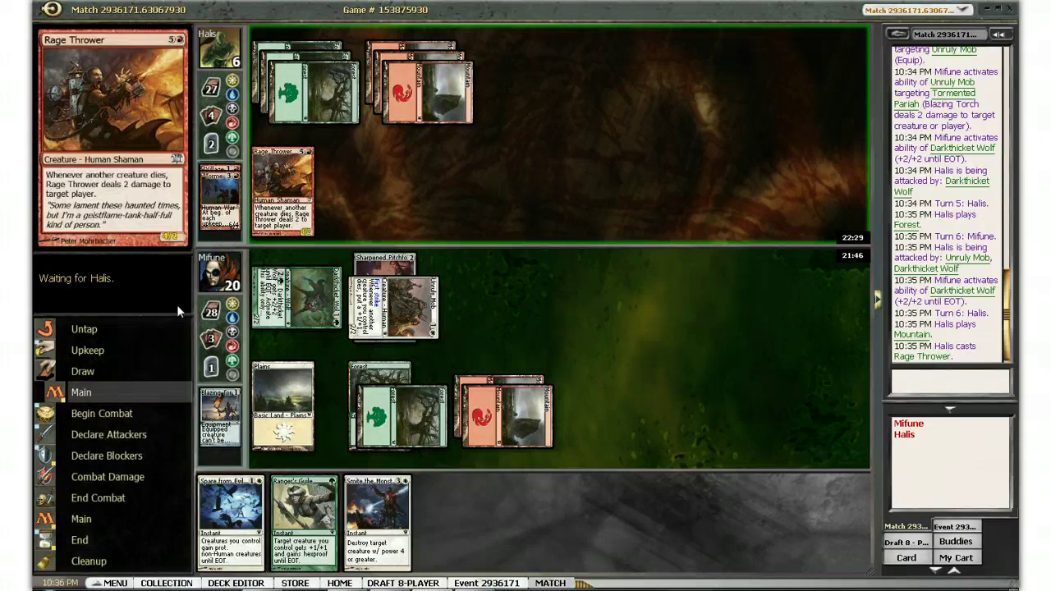
pyautogui.click(173, 306)
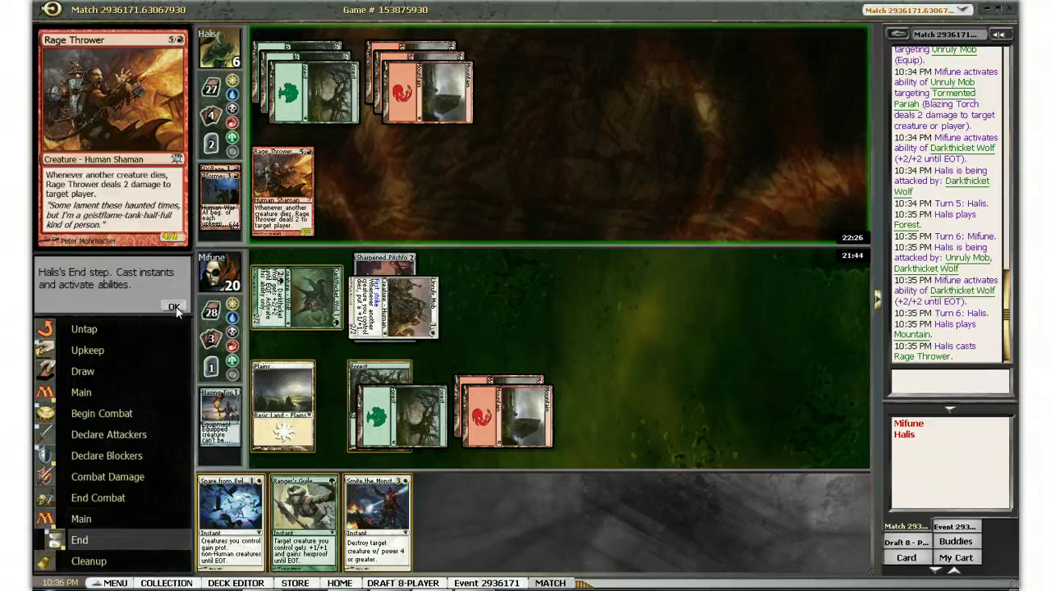
pyautogui.click(173, 306)
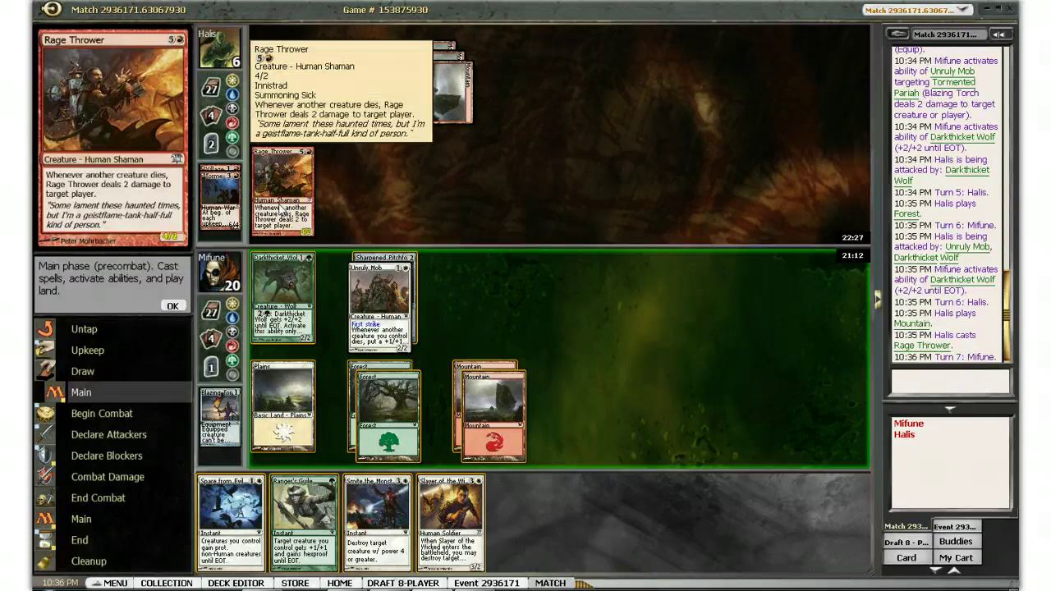
# - Cast Smite the Monstrous on Rage Thrower using Plains, Forest and Mountain
pyautogui.click(294, 418)
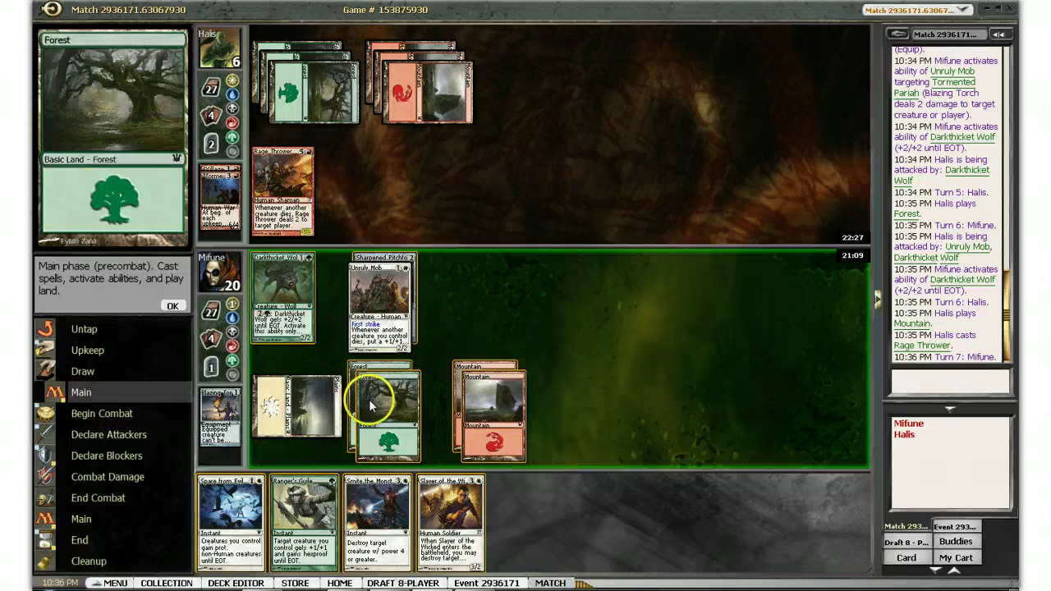
pyautogui.click(372, 402)
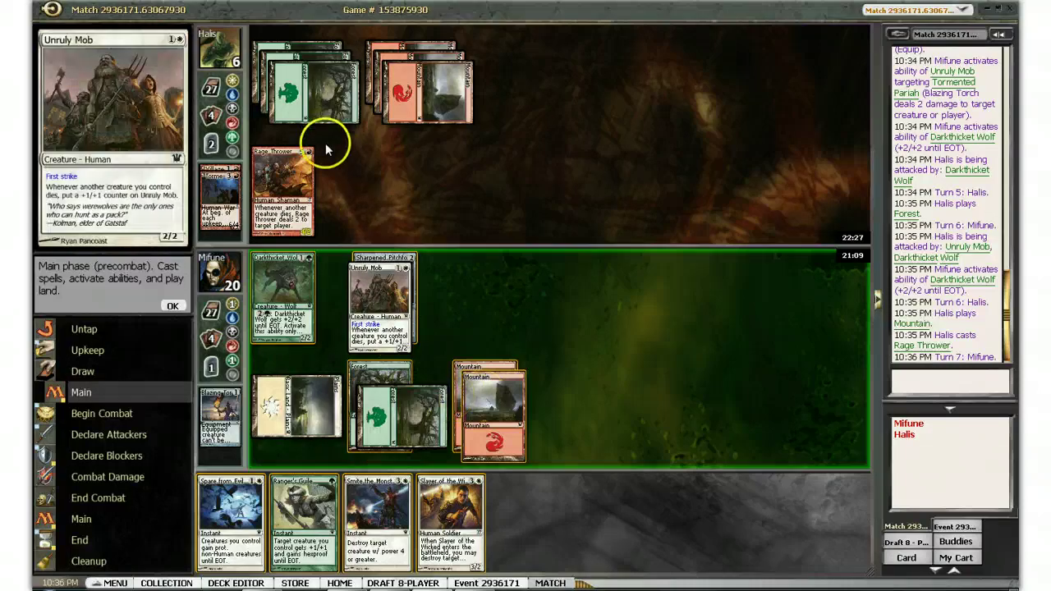
pyautogui.click(492, 404)
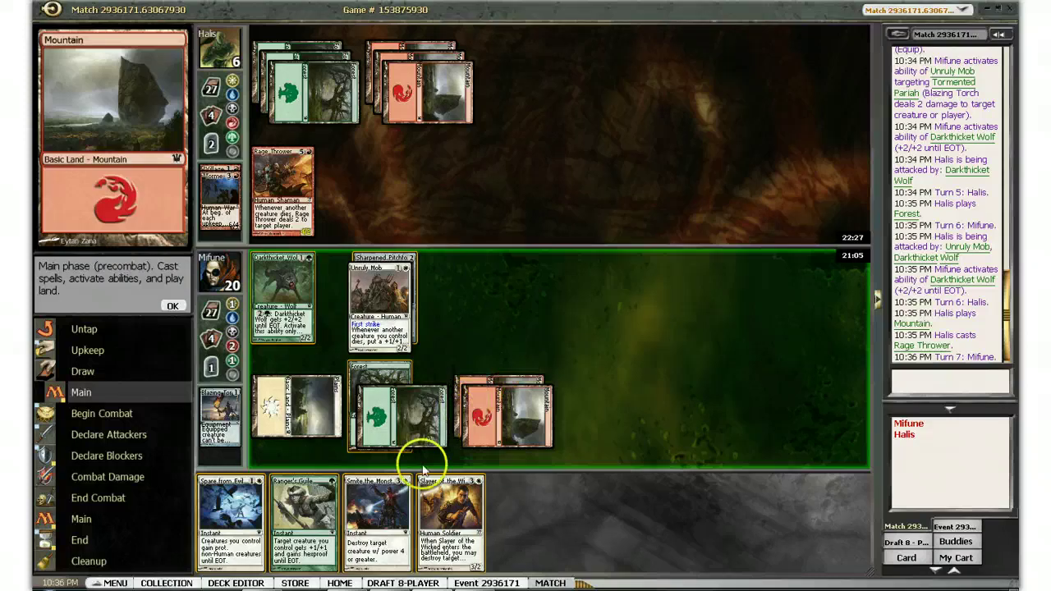
pyautogui.click(376, 493)
pyautogui.click(284, 198)
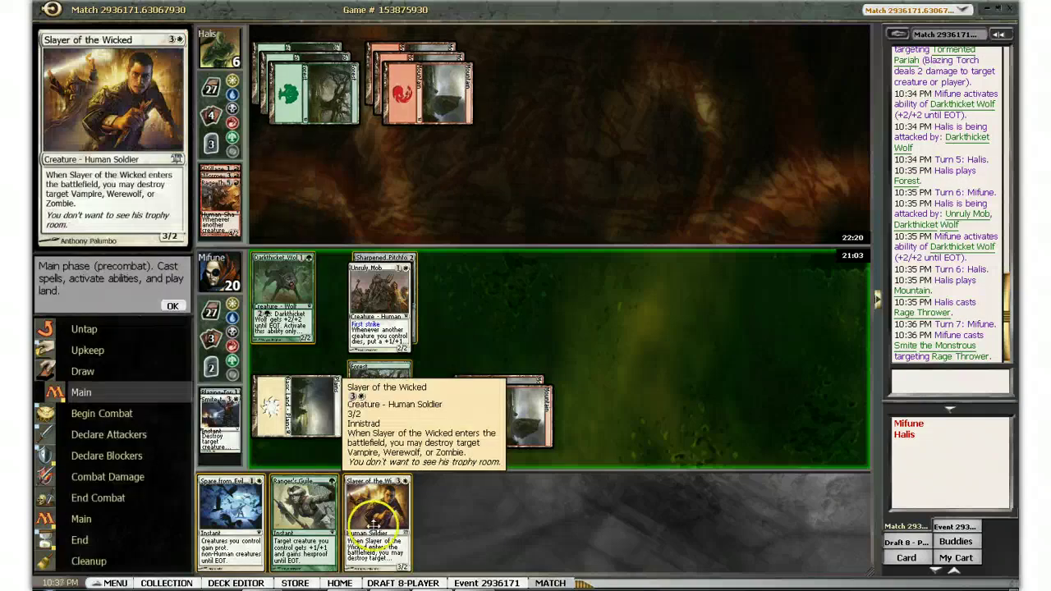
# - Attack with Unruly Mob and Darkthicket Wolf, then pass the turn to Halis
pyautogui.click(173, 305)
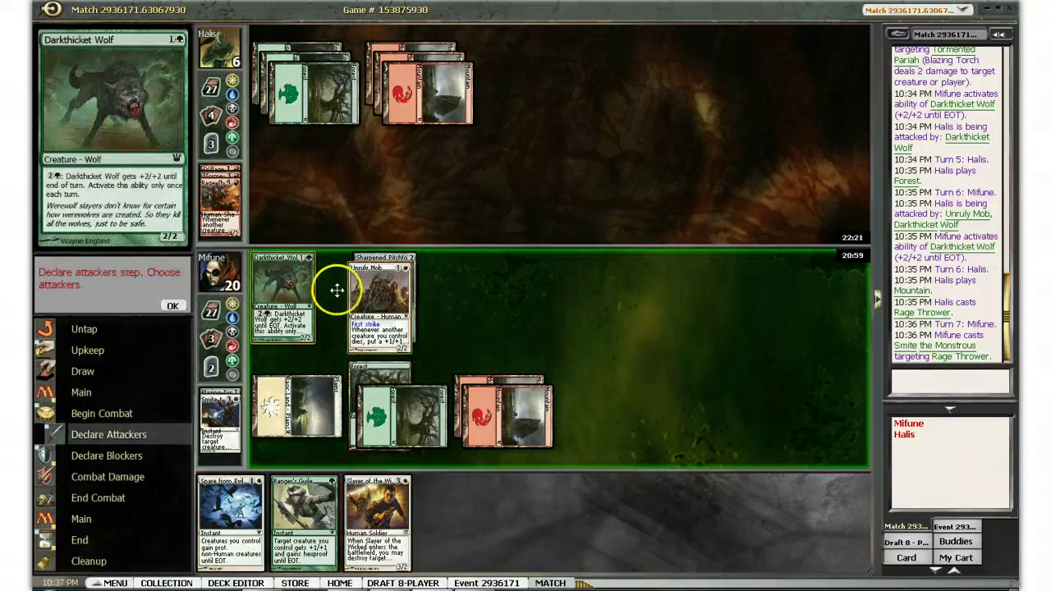
pyautogui.click(379, 291)
pyautogui.click(293, 293)
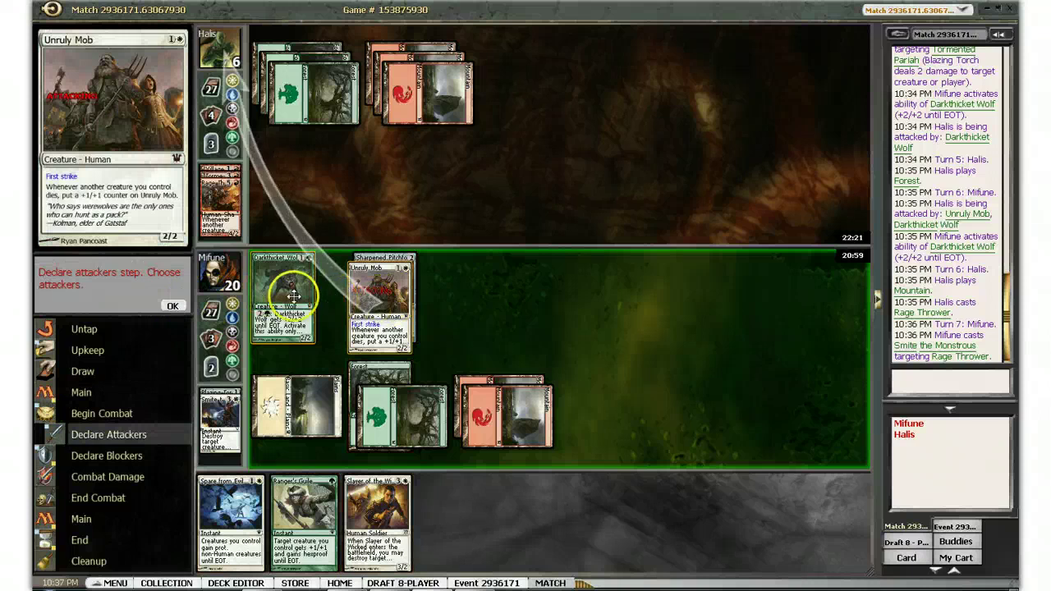
pyautogui.click(173, 306)
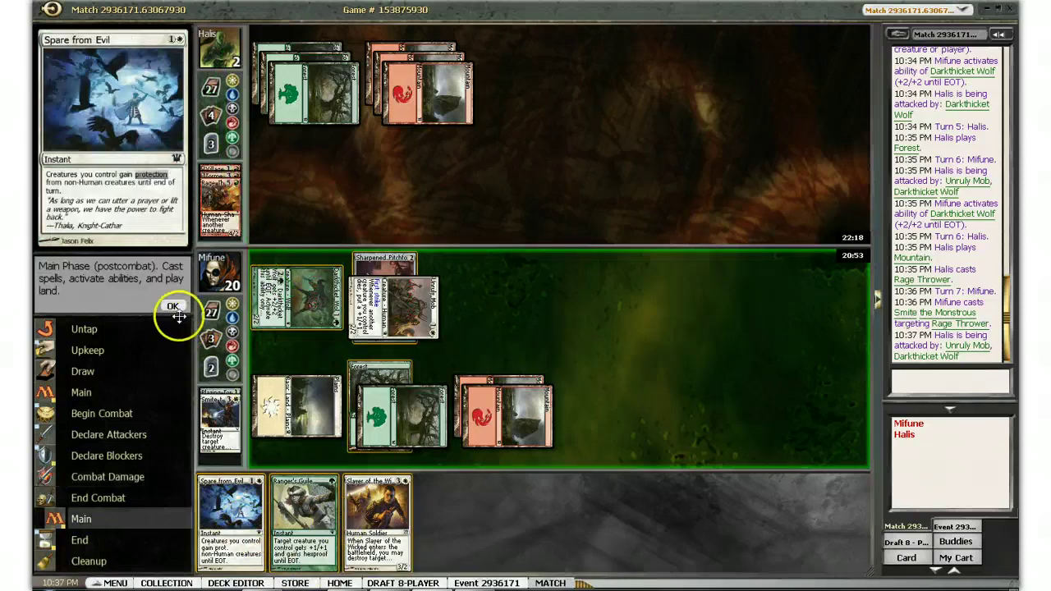
pyautogui.click(173, 306)
pyautogui.click(175, 306)
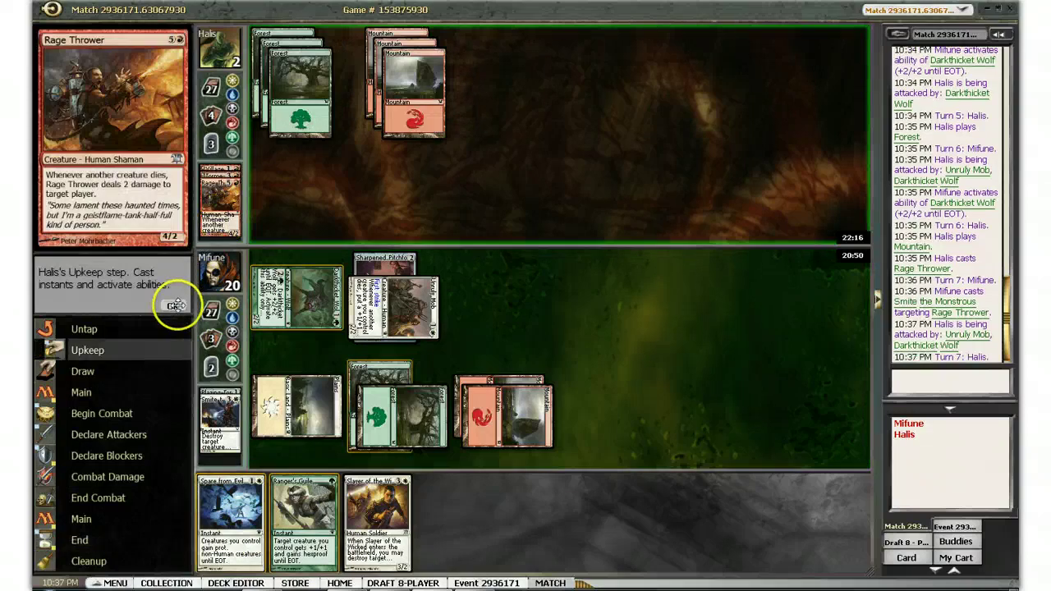
# - Pass priority as Hamlet Captain, Gatstaf Shepherd and Runechanter's Pike resolve
pyautogui.click(173, 305)
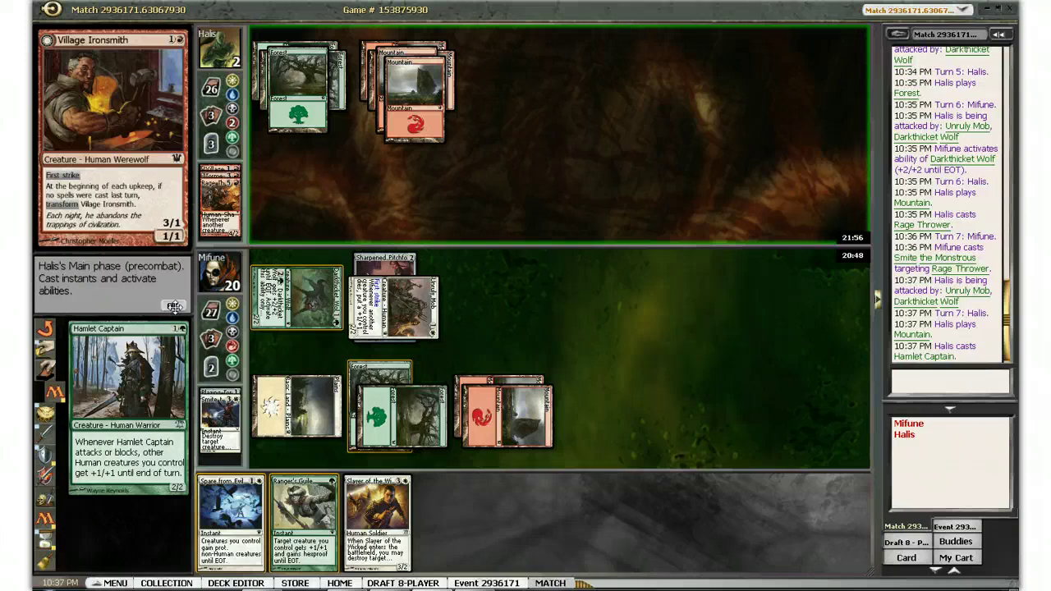
pyautogui.click(175, 305)
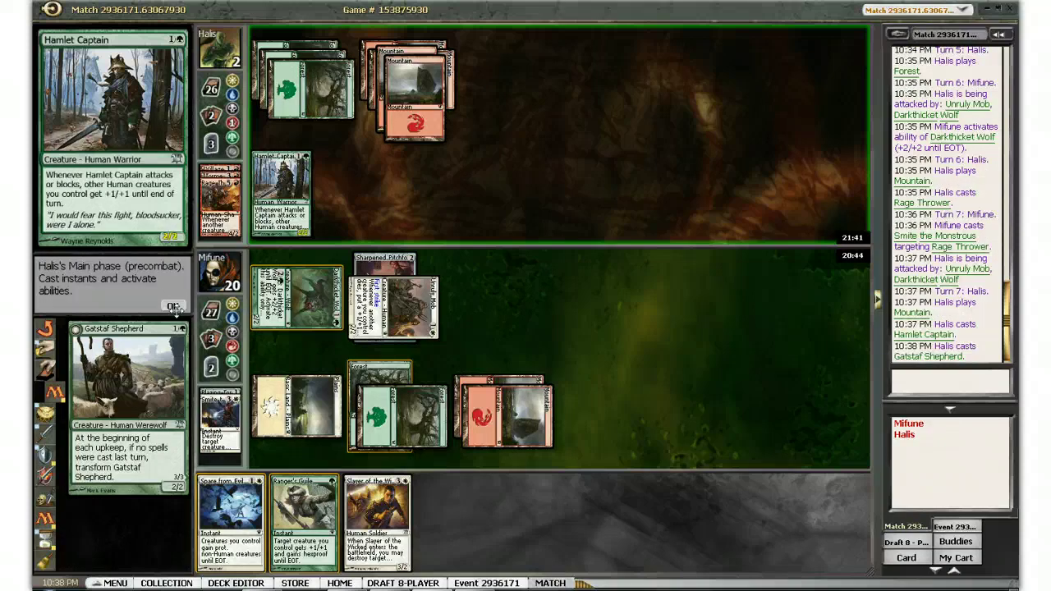
pyautogui.click(174, 306)
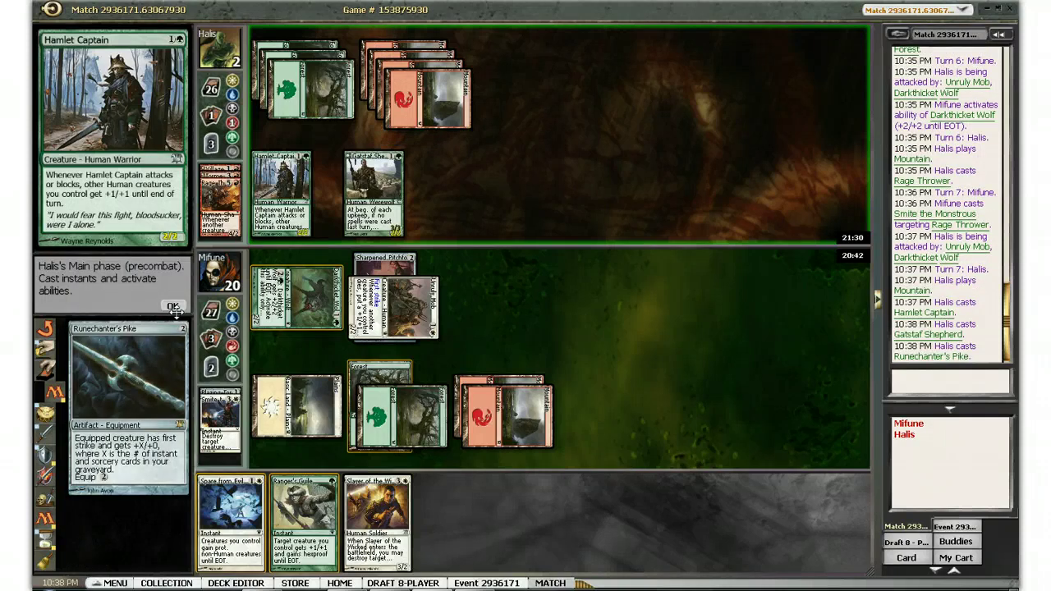
pyautogui.click(173, 306)
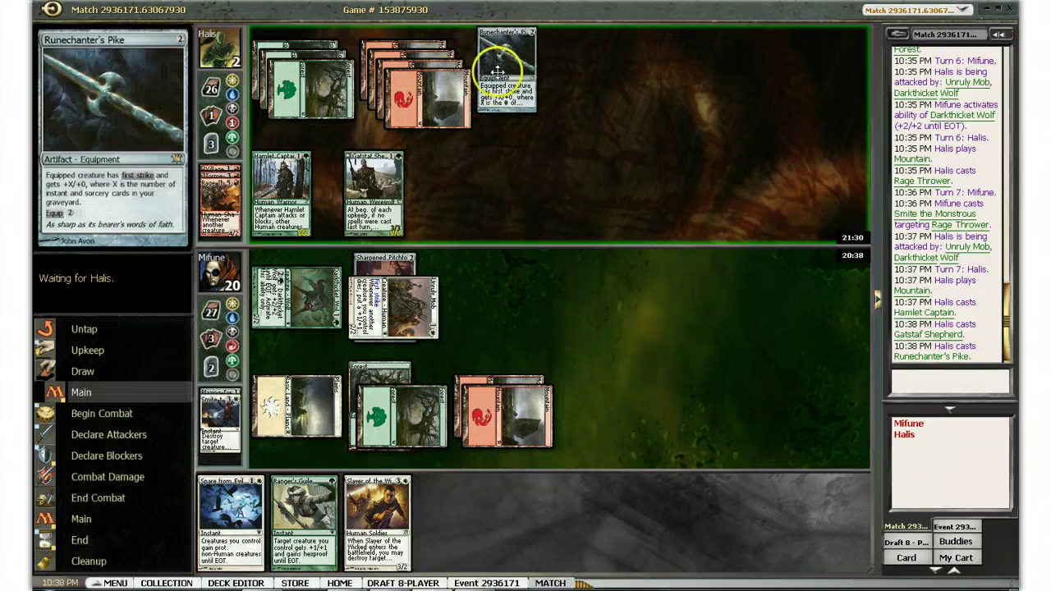
pyautogui.moveTo(507, 70)
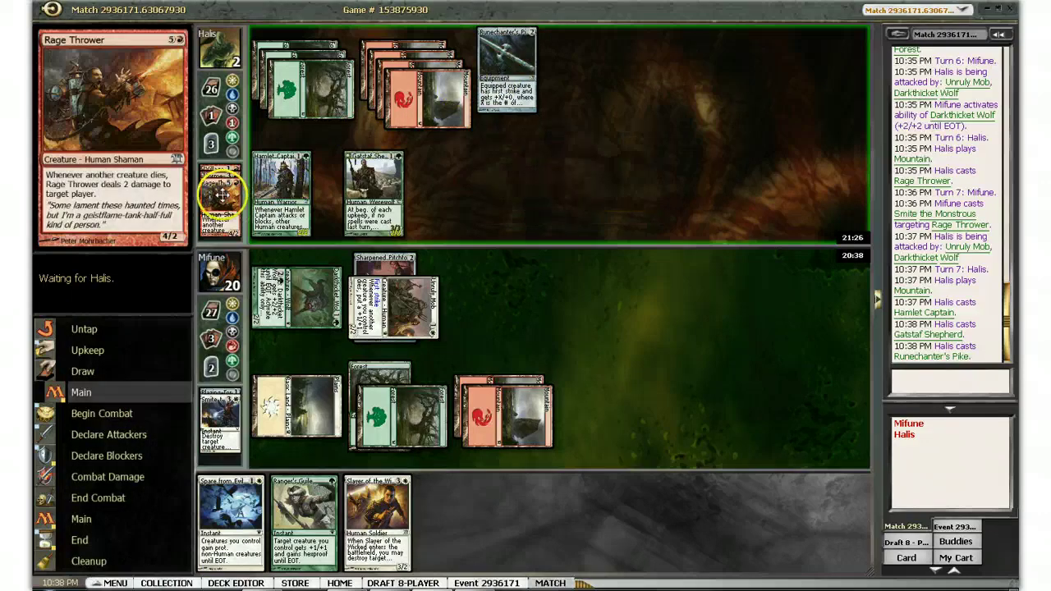
pyautogui.click(178, 306)
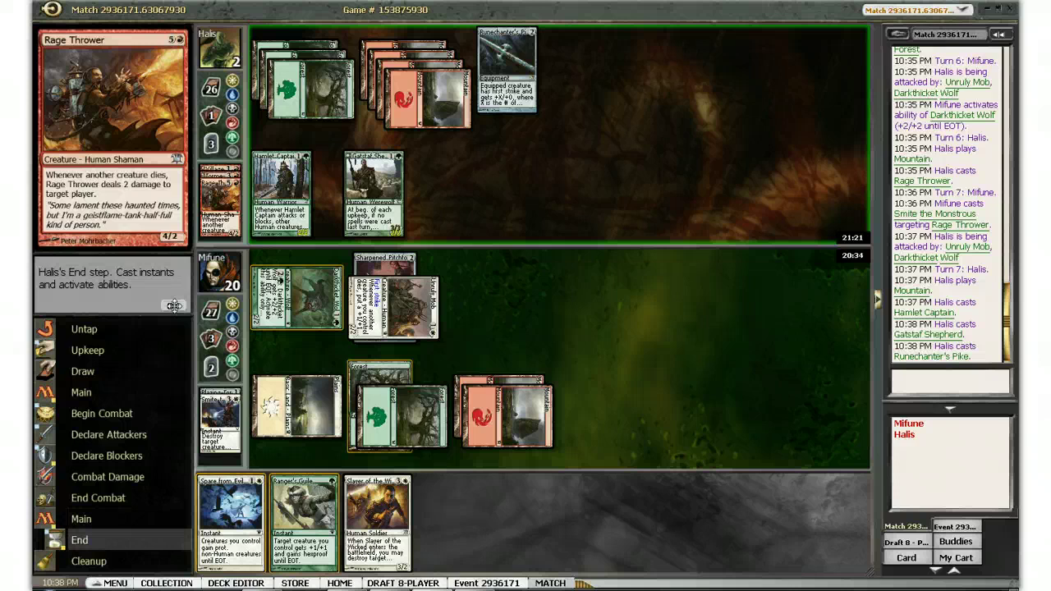
# - Cast Slayer of the Wicked with Plains, Forest and Mountain, destroying Gatstaf Shepherd
pyautogui.click(173, 306)
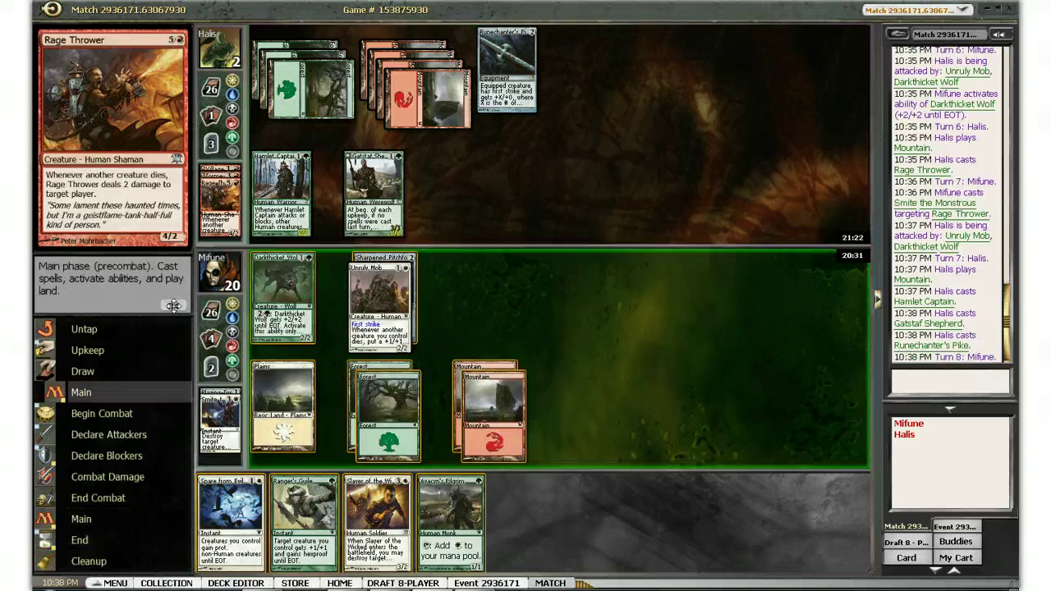
pyautogui.click(281, 402)
pyautogui.click(384, 406)
pyautogui.click(490, 382)
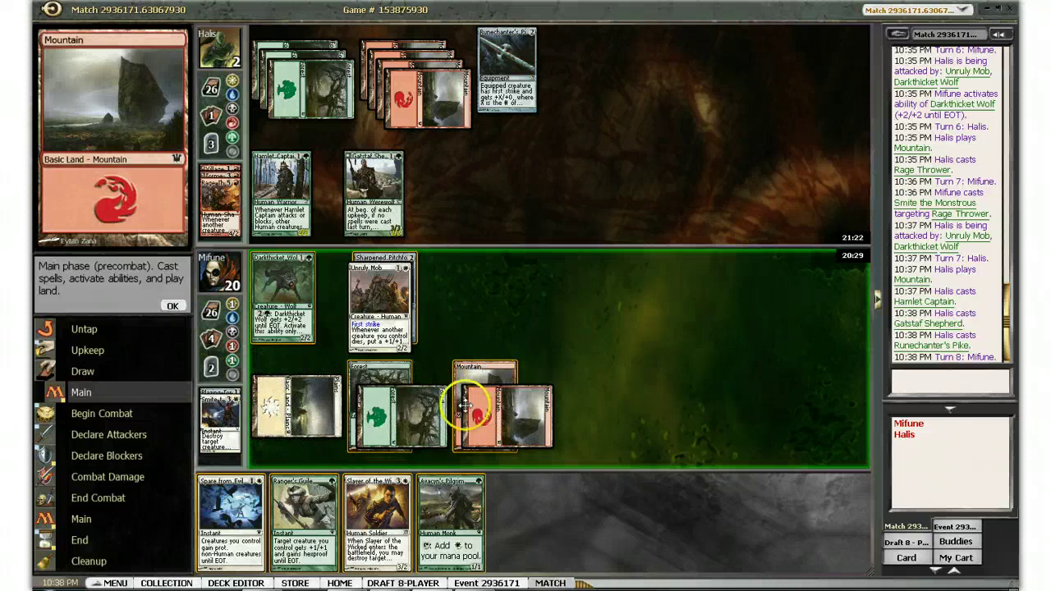
pyautogui.click(374, 519)
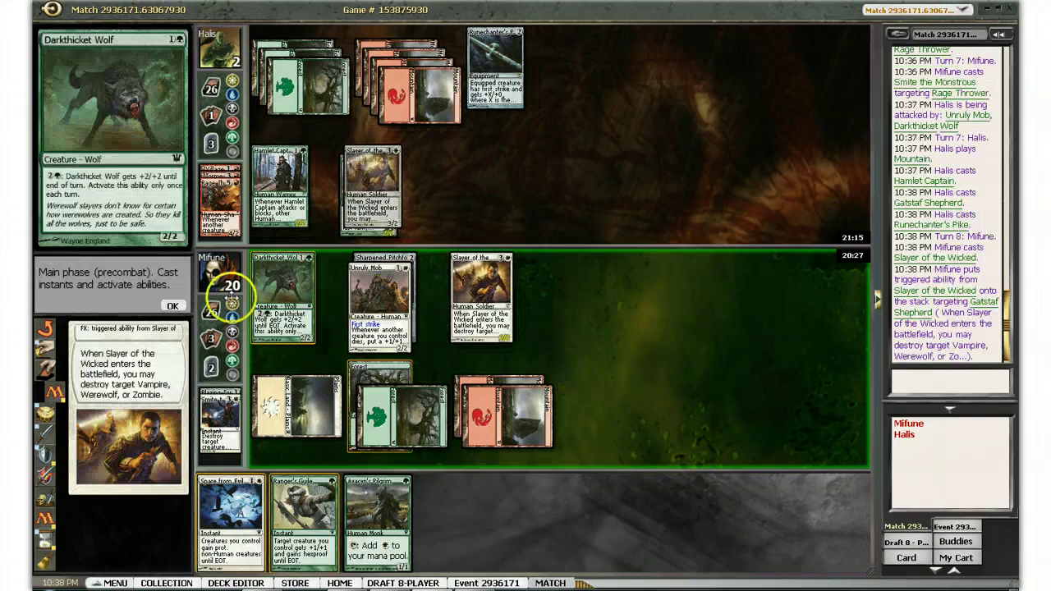
pyautogui.click(172, 306)
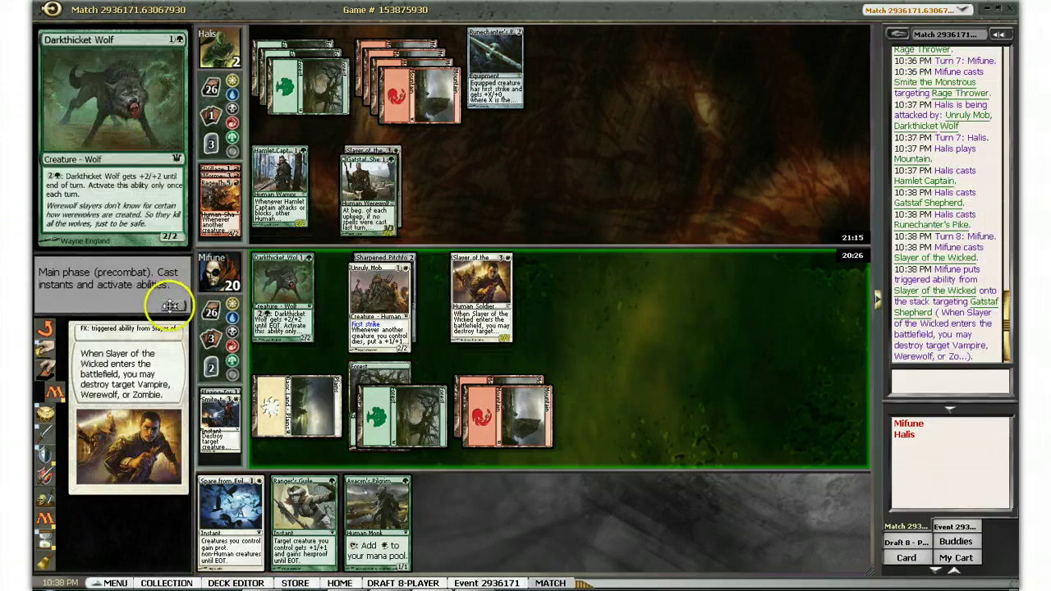
pyautogui.click(61, 309)
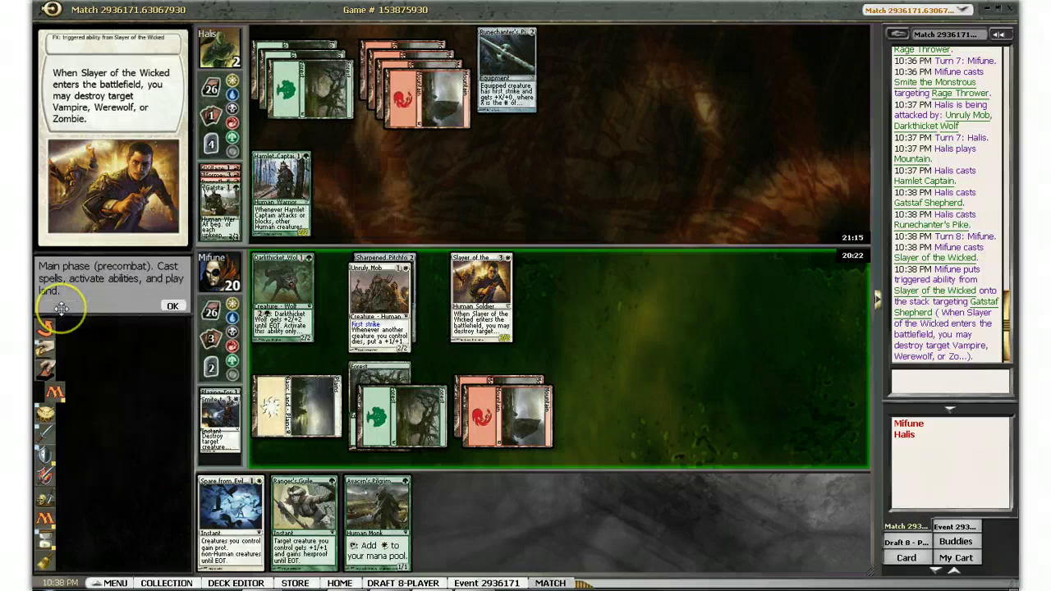
# - Attack with Unruly Mob and Darkthicket Wolf and pass after Hamlet Captain's block
pyautogui.click(172, 307)
pyautogui.click(379, 291)
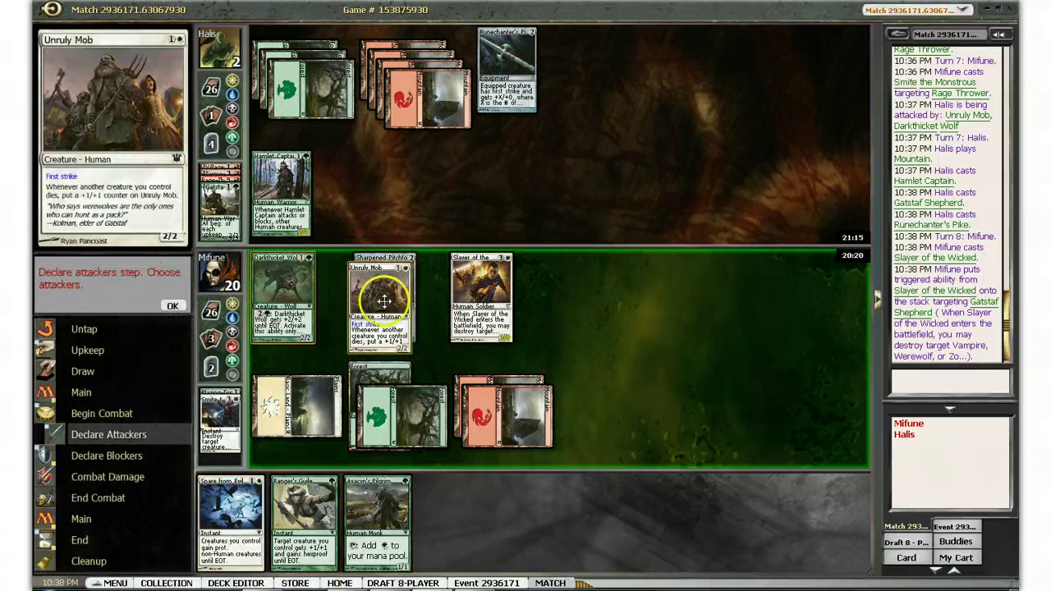
pyautogui.click(289, 287)
pyautogui.moveTo(220, 212)
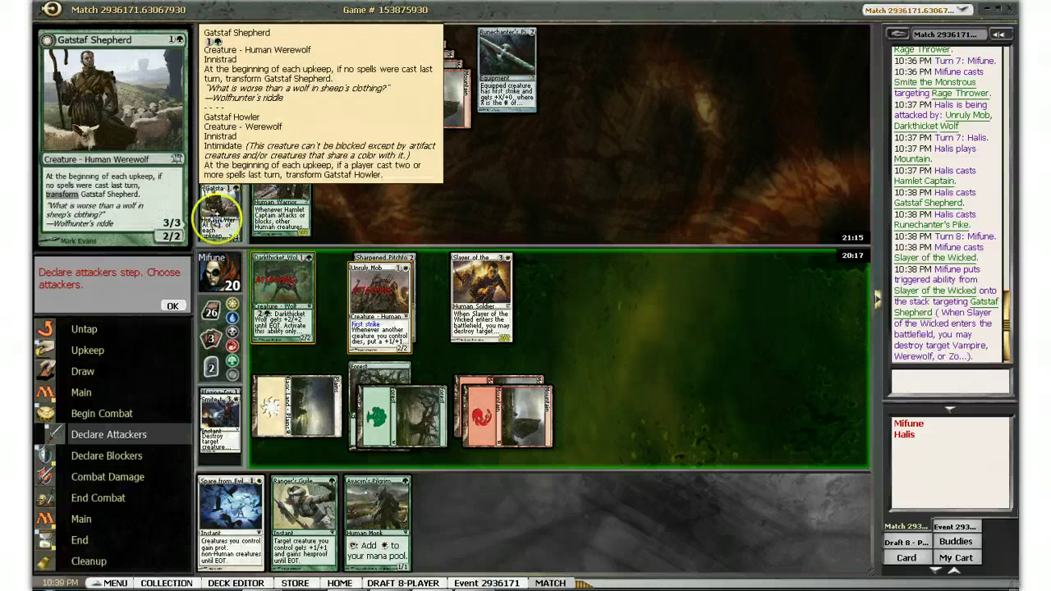
pyautogui.click(172, 307)
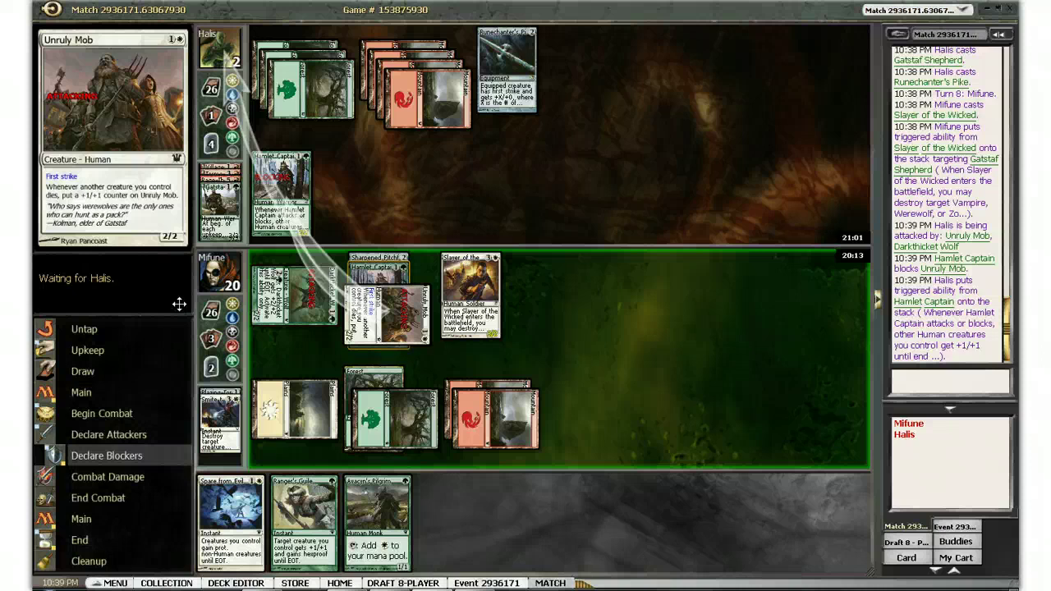
pyautogui.click(176, 305)
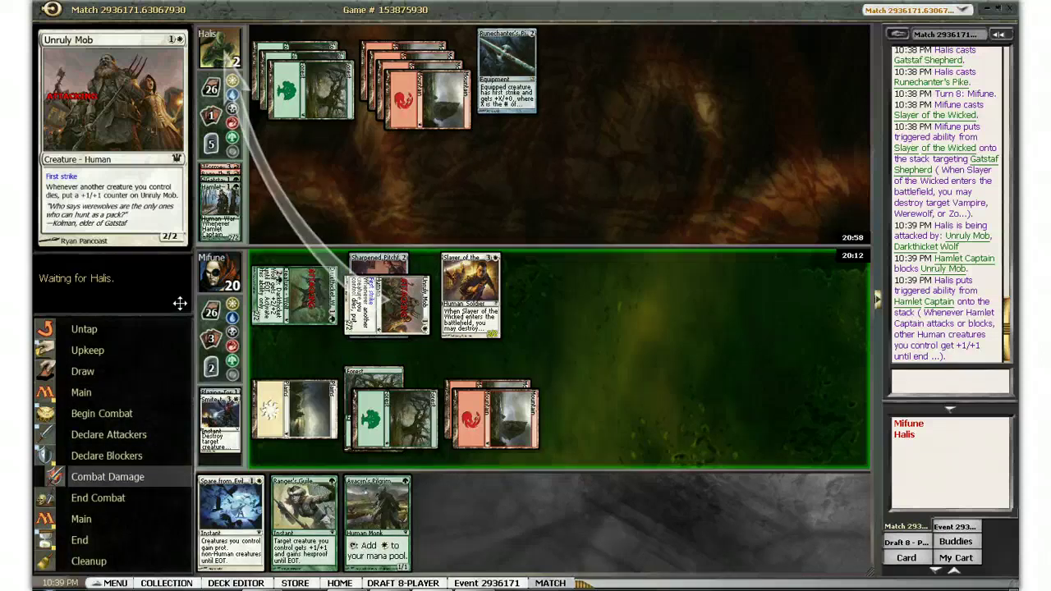
# - Send 'gg' to Halis in chat and close the game results notice
pyautogui.click(910, 381)
pyautogui.write('gg')
pyautogui.press('Return')
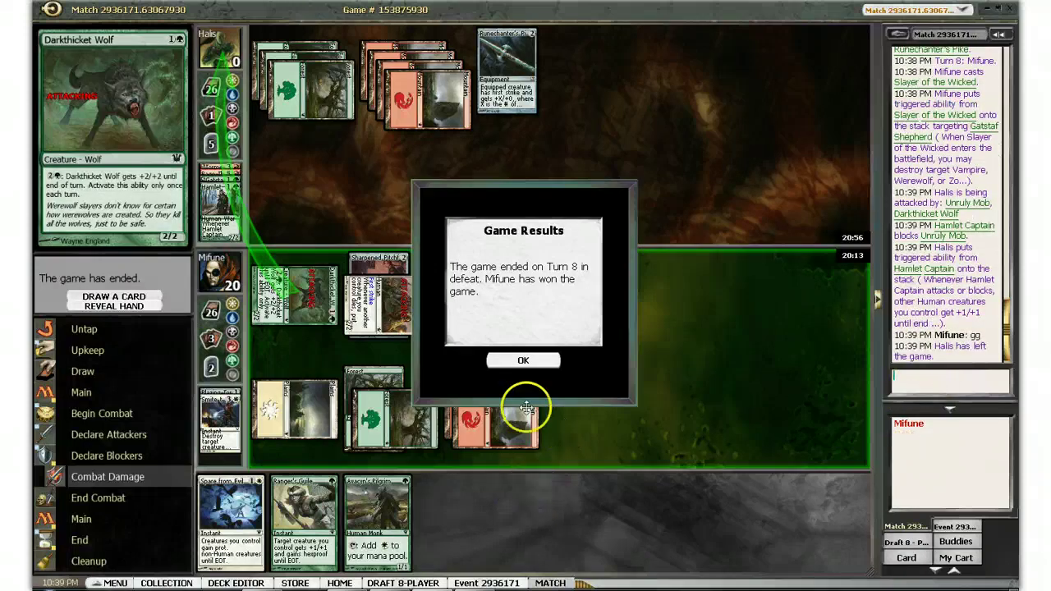
pyautogui.click(523, 361)
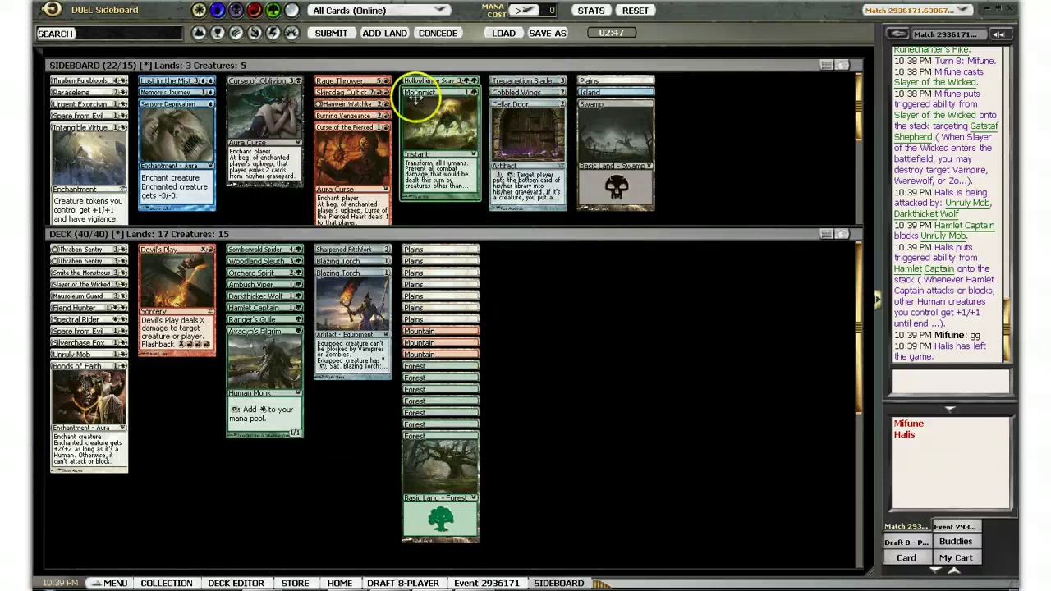
# - Submit the unchanged deck from the sideboard screen for game two
pyautogui.click(332, 33)
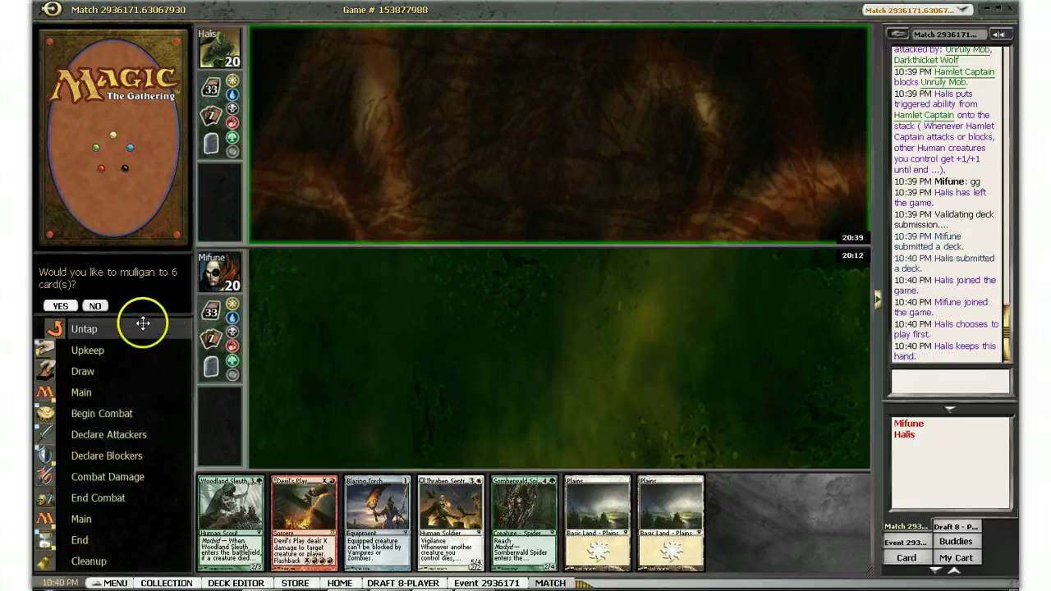
# - Keep the opening hand and pass through Halis's first turn
pyautogui.click(98, 305)
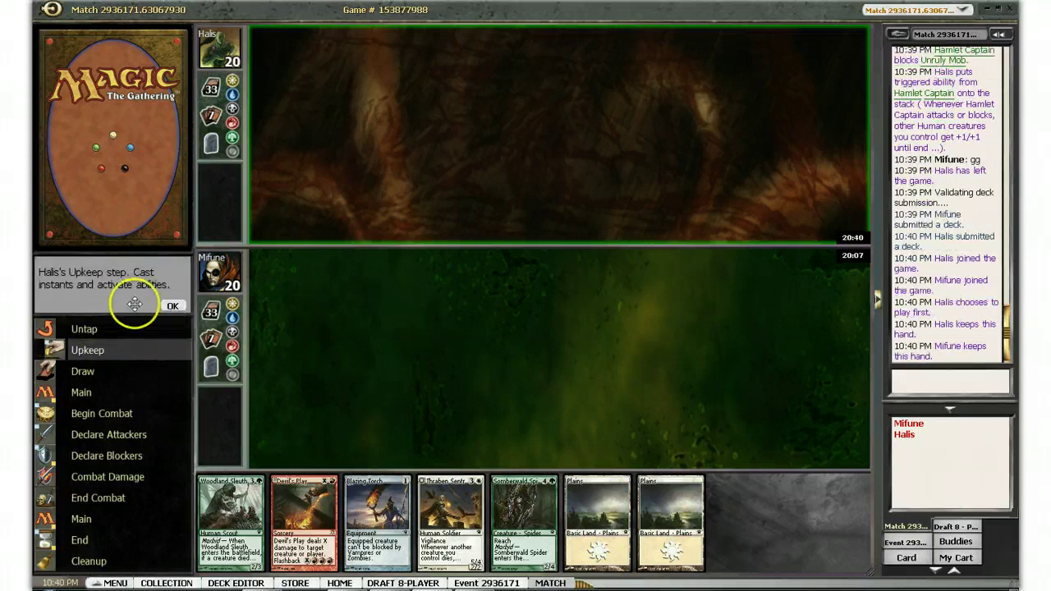
pyautogui.click(173, 307)
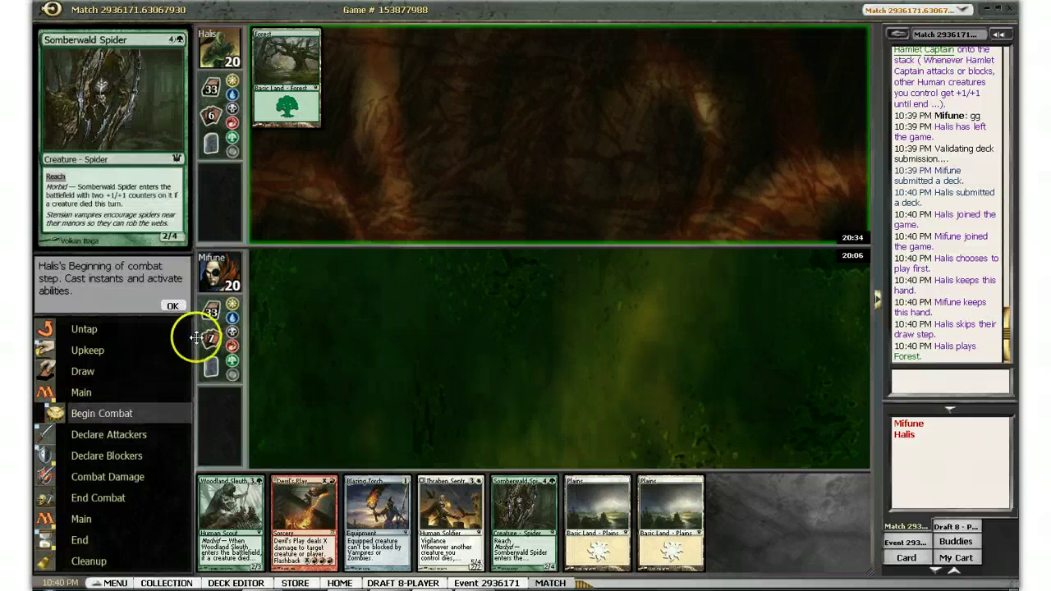
pyautogui.click(174, 308)
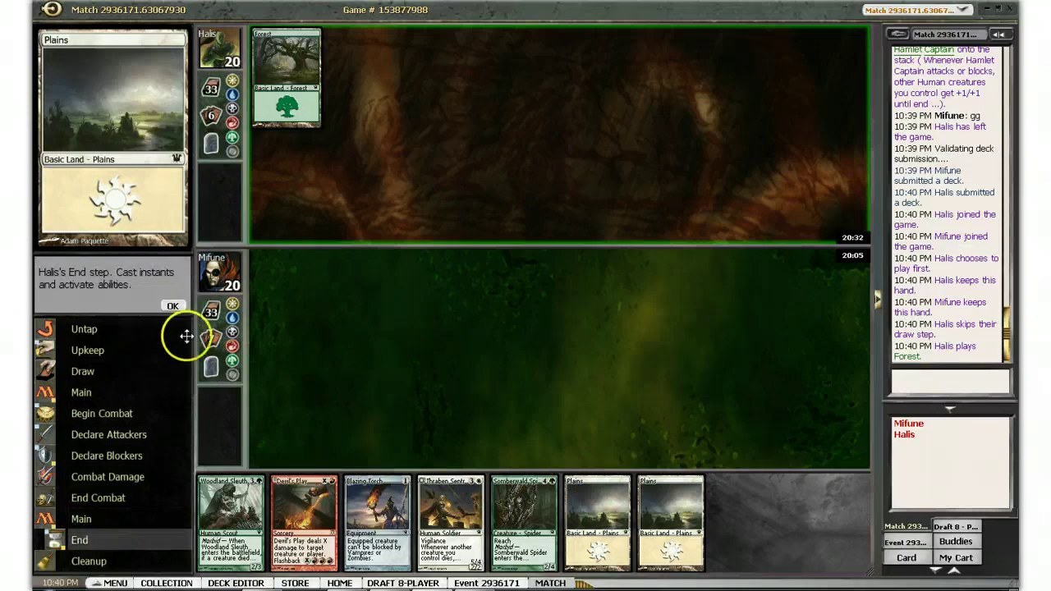
pyautogui.click(174, 306)
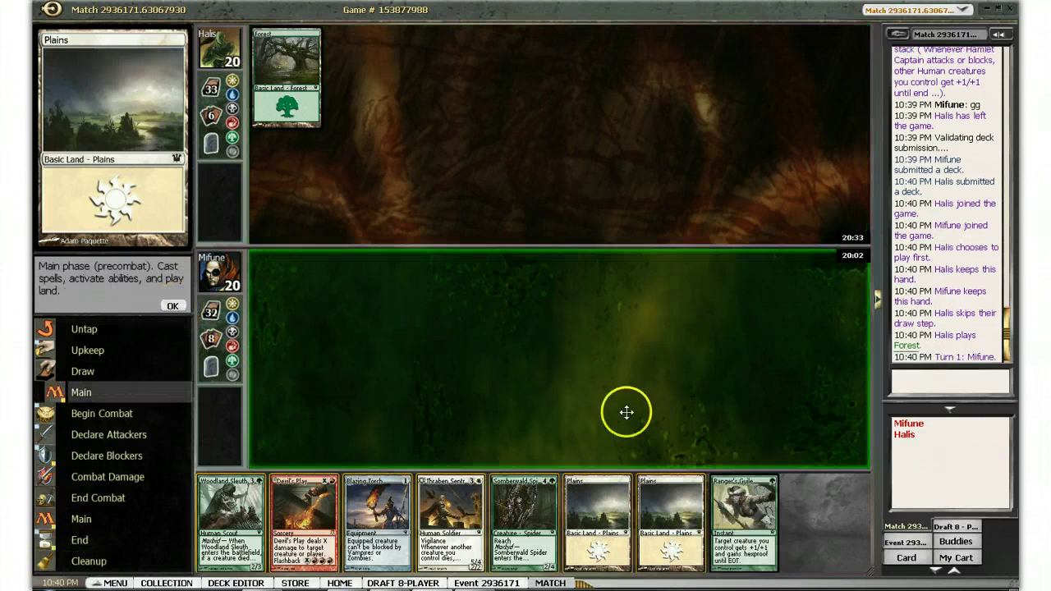
# - Play a Plains, cast Blazing Torch, and pass the turn to Halis
pyautogui.doubleClick(609, 516)
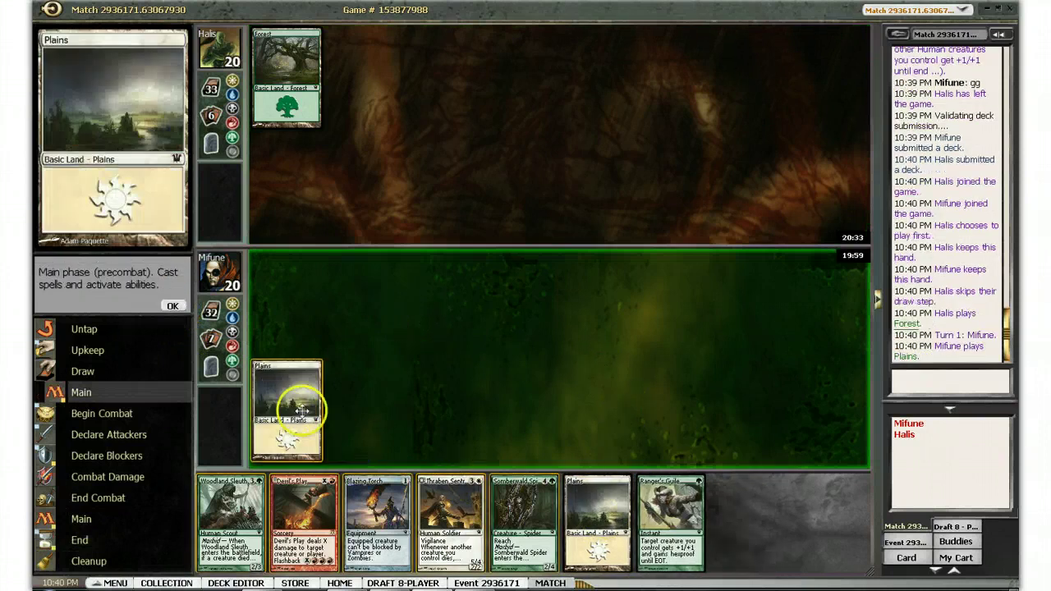
pyautogui.doubleClick(376, 501)
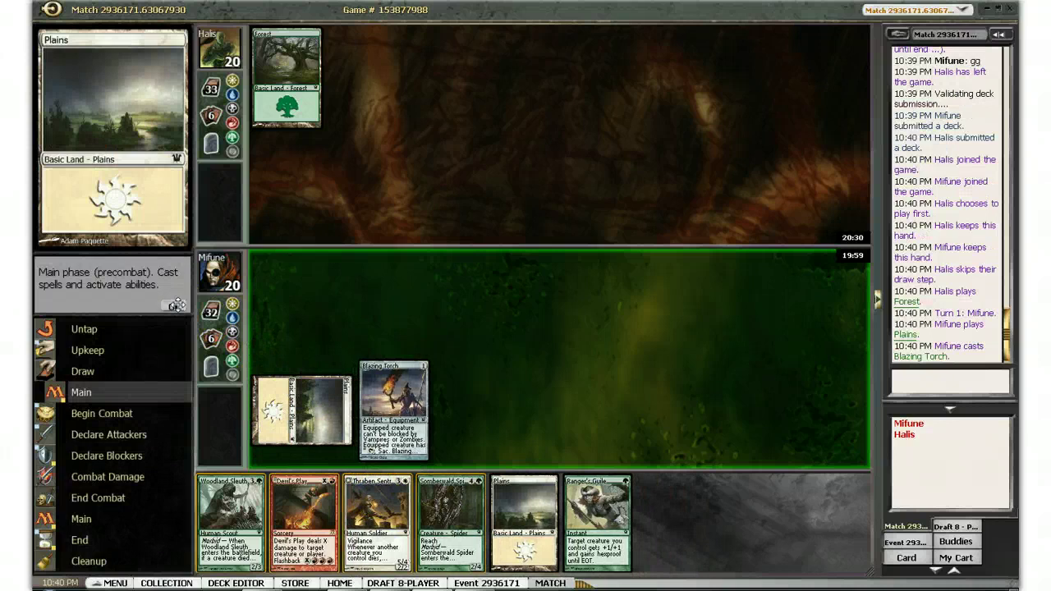
pyautogui.click(176, 306)
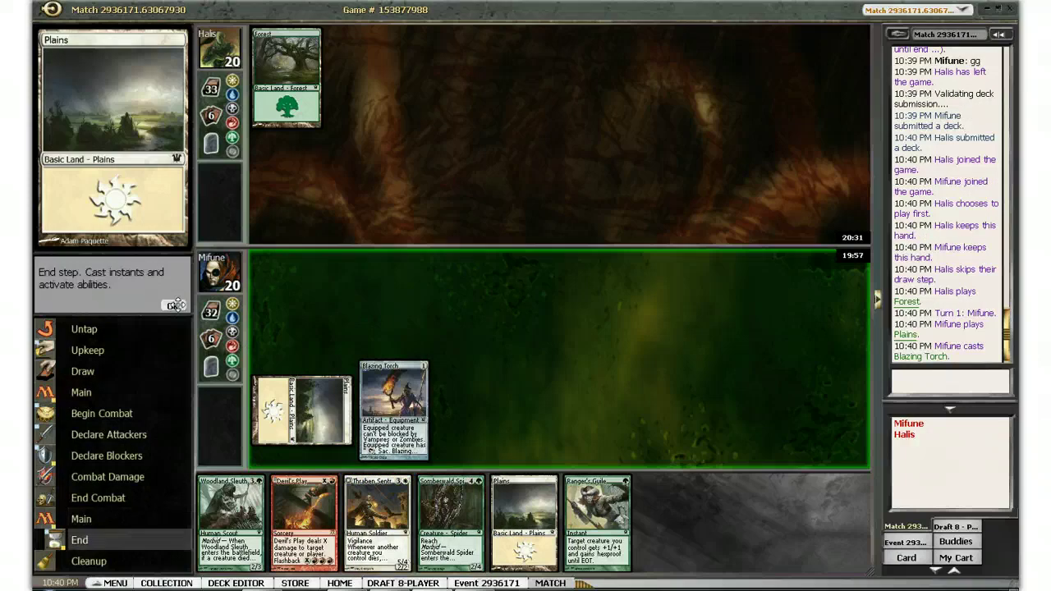
pyautogui.click(177, 306)
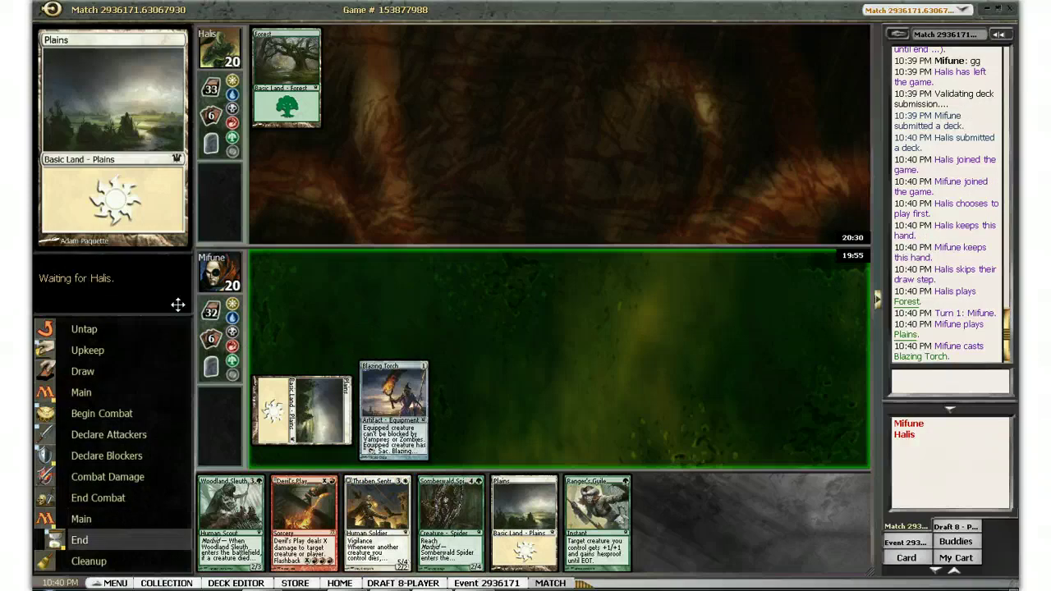
pyautogui.click(185, 304)
pyautogui.click(181, 306)
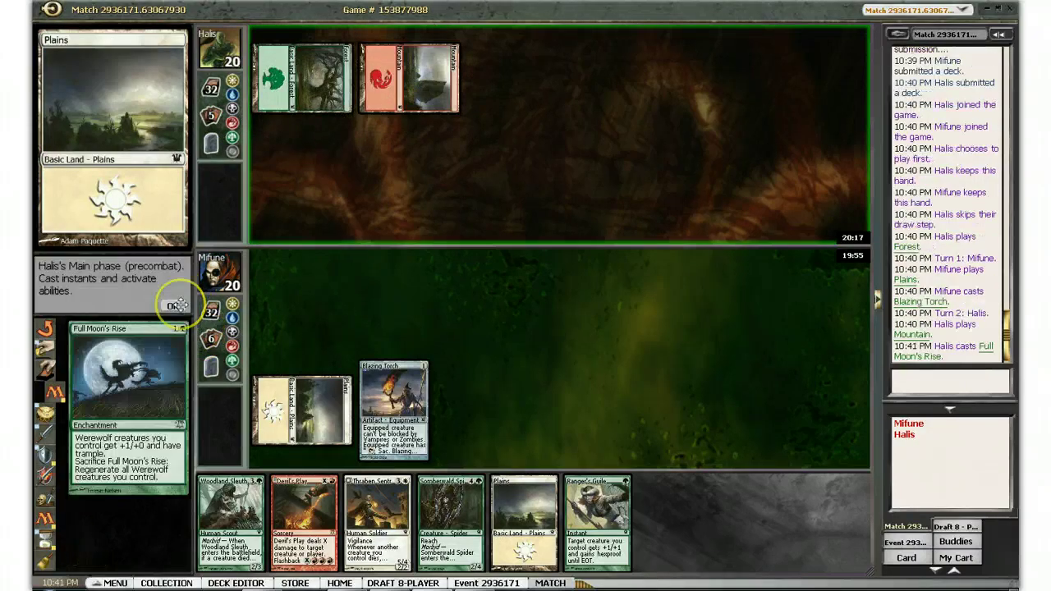
# - Let Halis's Full Moon's Rise resolve, then play the drawn Forest and end the turn
pyautogui.click(178, 305)
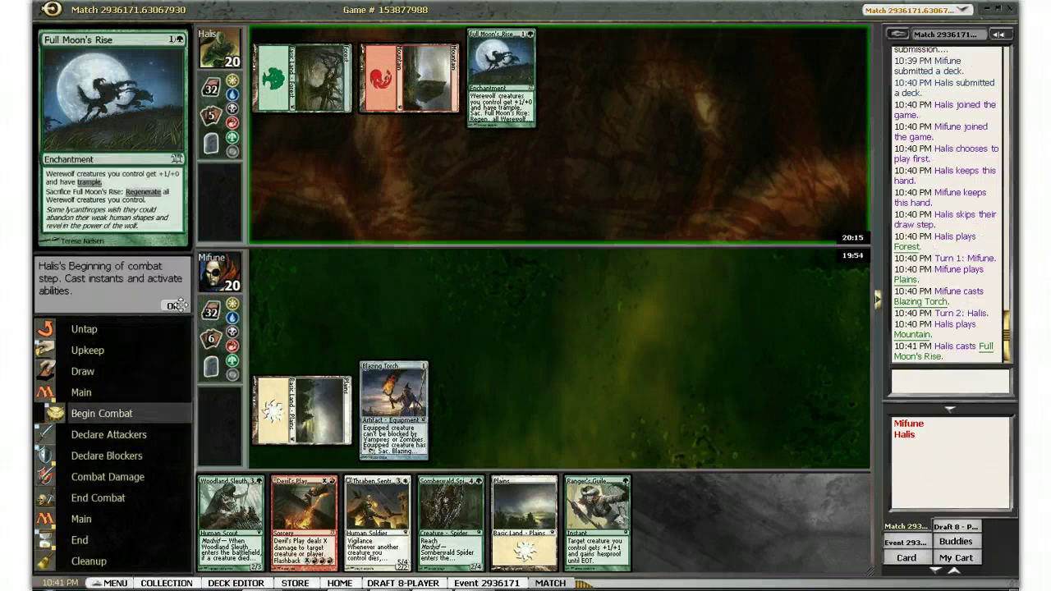
pyautogui.click(178, 305)
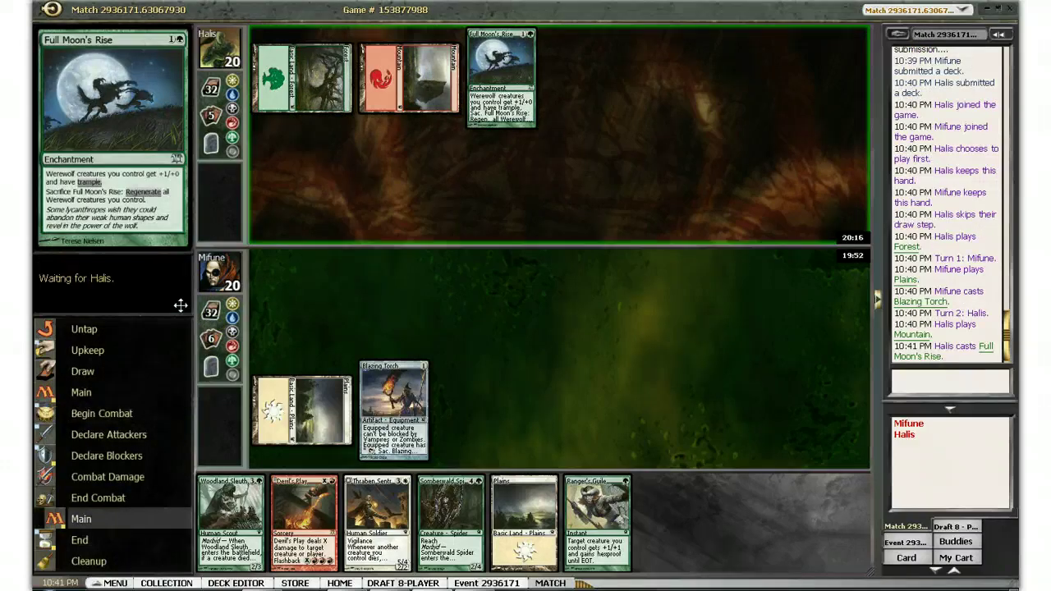
pyautogui.click(178, 306)
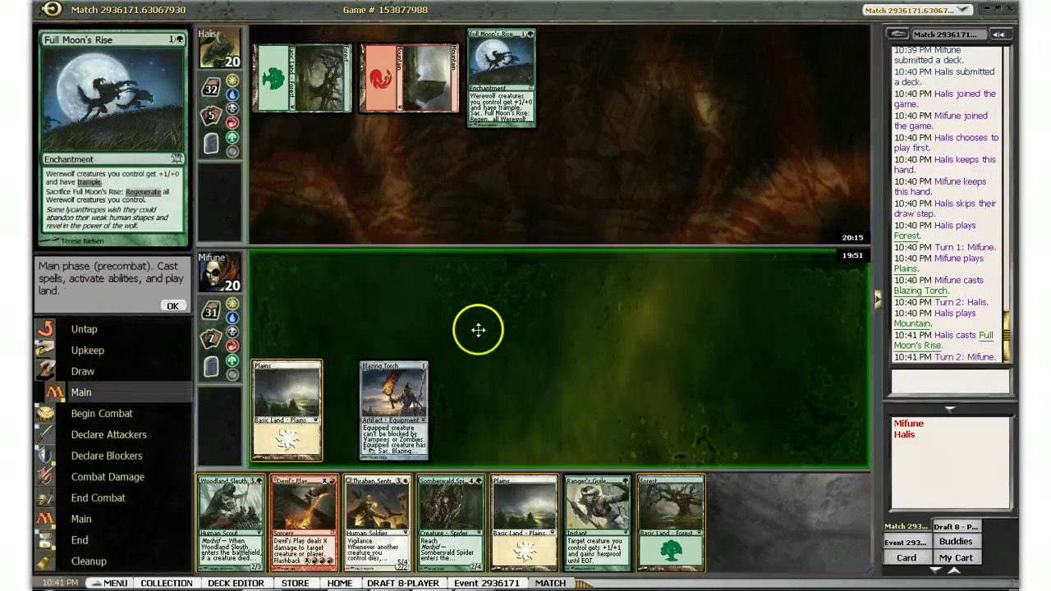
pyautogui.doubleClick(658, 519)
pyautogui.click(173, 306)
pyautogui.click(173, 305)
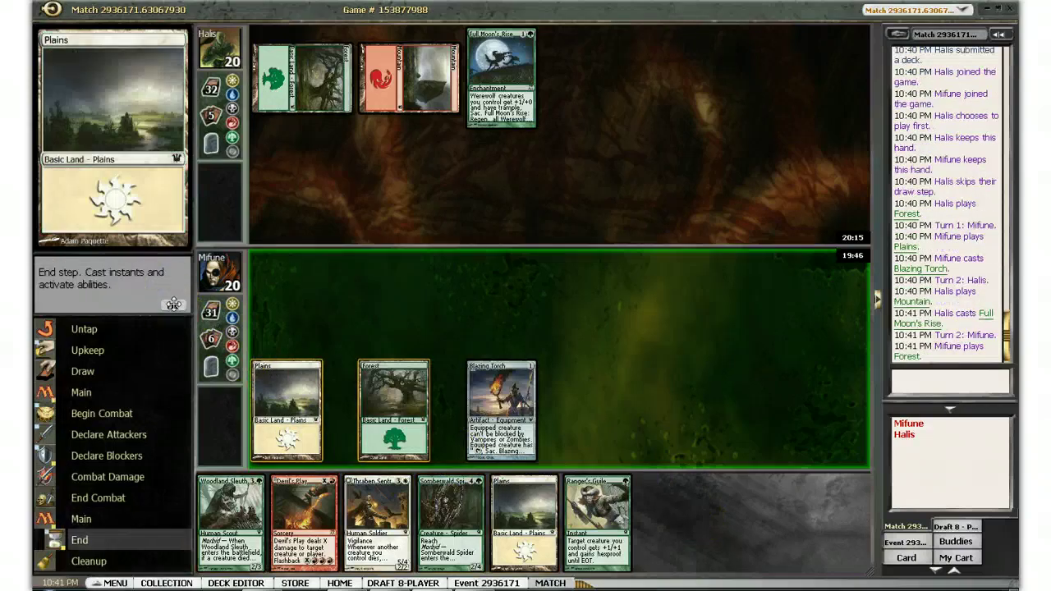
pyautogui.click(173, 306)
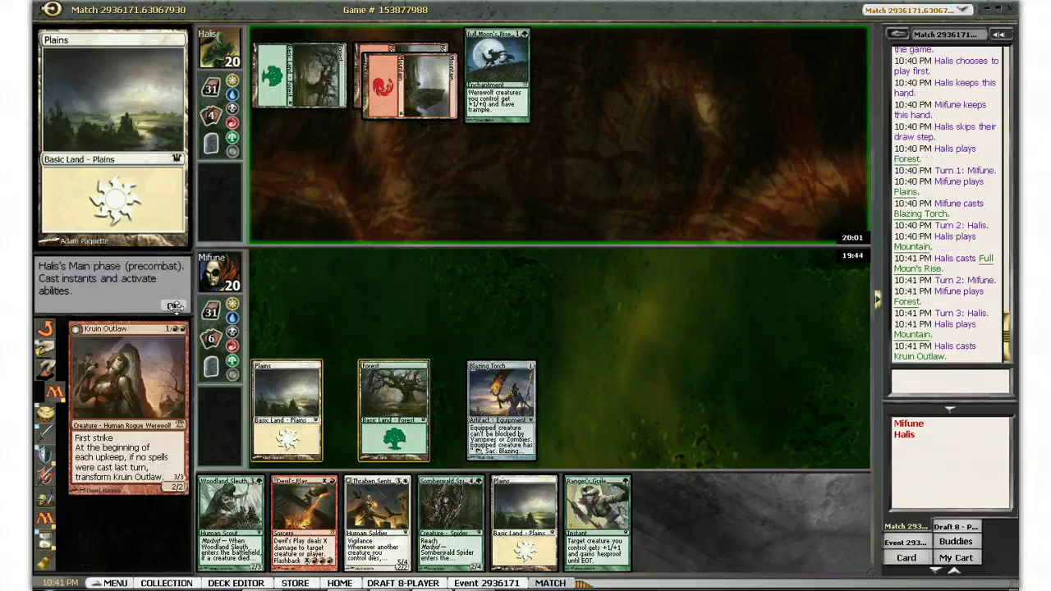
# - Pass through Halis's turn as Kruin Outlaw resolves
pyautogui.click(175, 306)
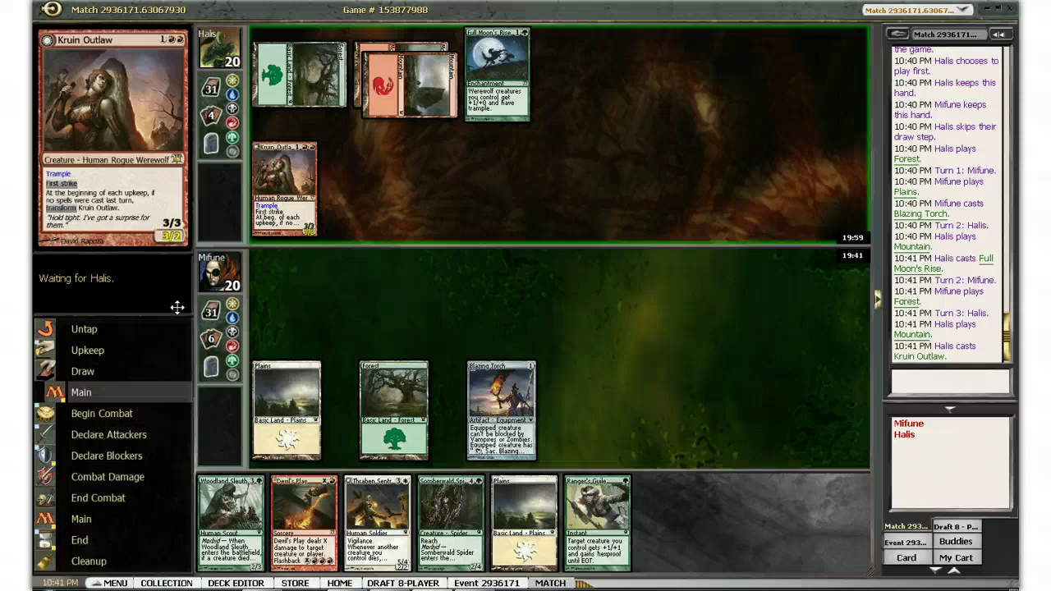
pyautogui.click(176, 307)
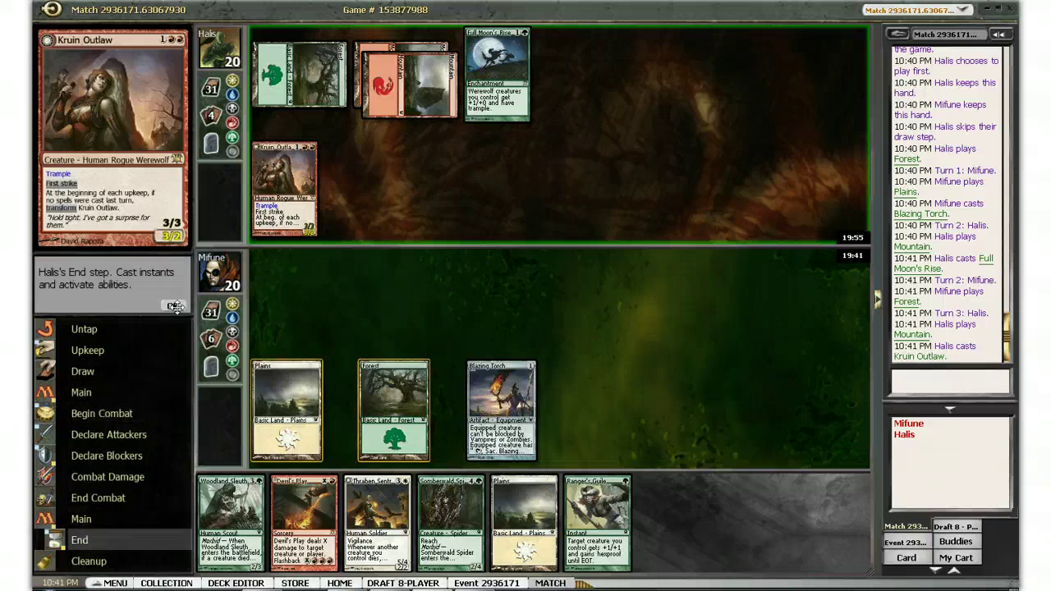
pyautogui.click(175, 306)
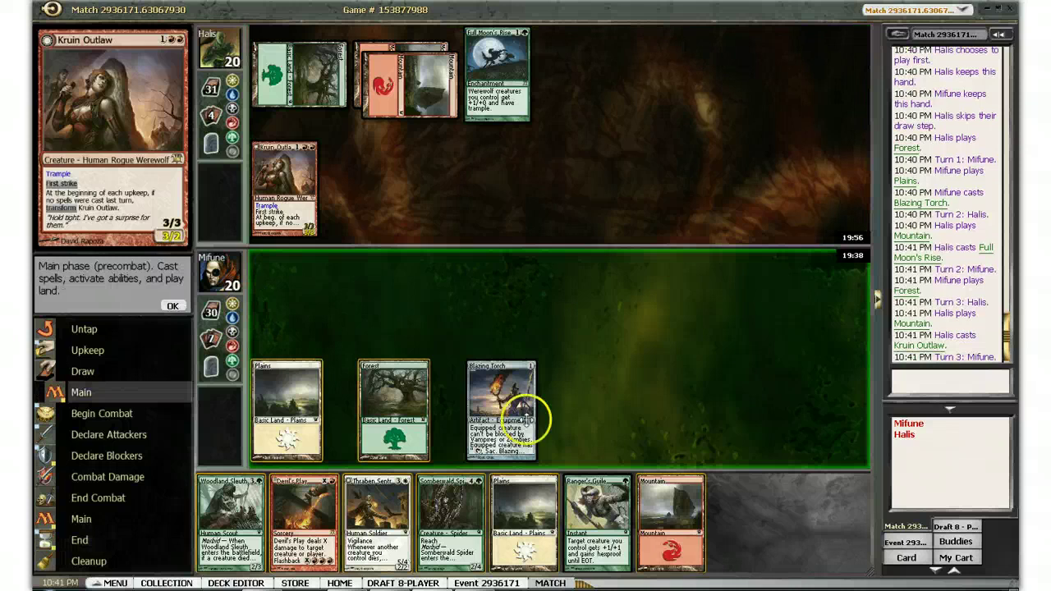
# - Play a Mountain, check both faces of Kruin Outlaw, and tap Mountain, Forest and Plains
pyautogui.doubleClick(661, 513)
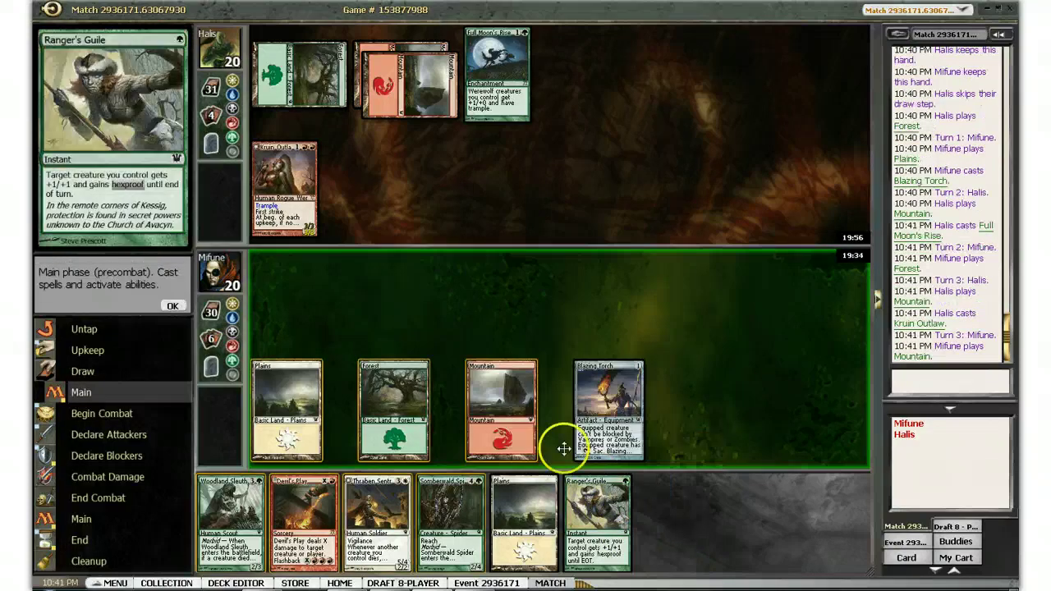
pyautogui.rightClick(304, 199)
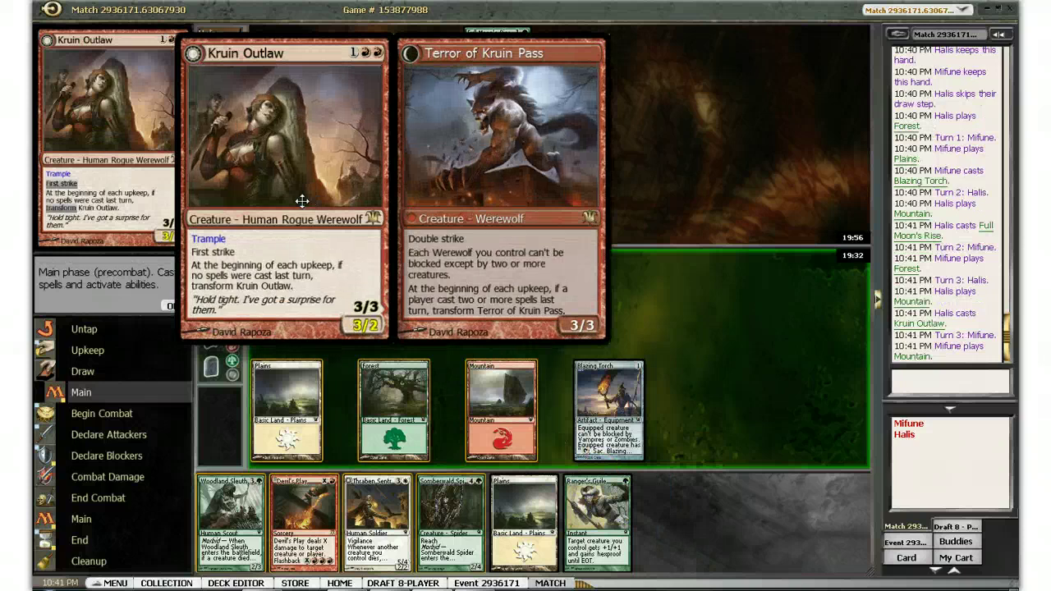
pyautogui.click(302, 202)
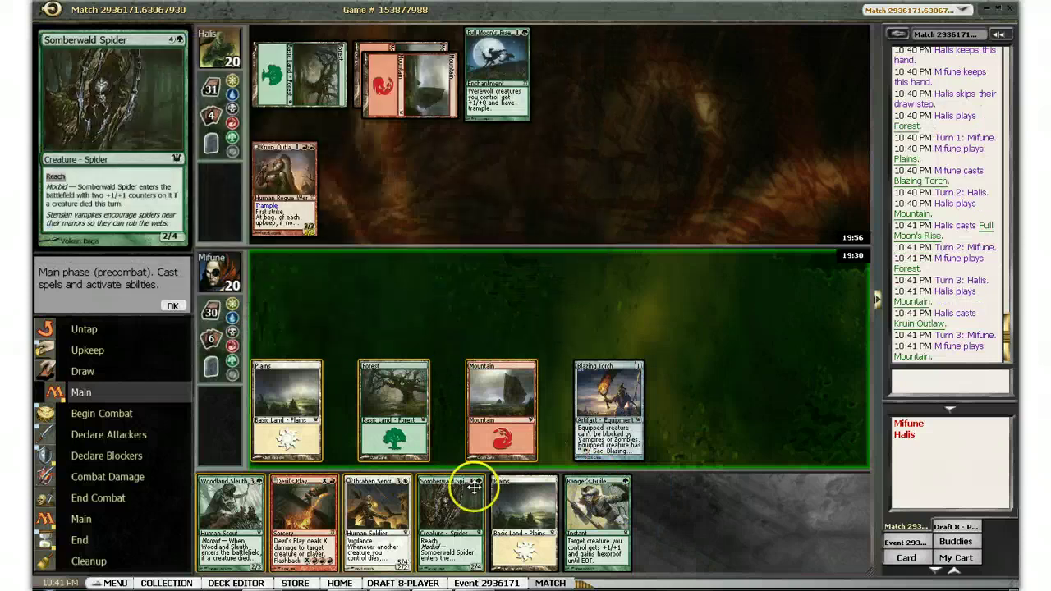
pyautogui.click(501, 406)
pyautogui.click(404, 404)
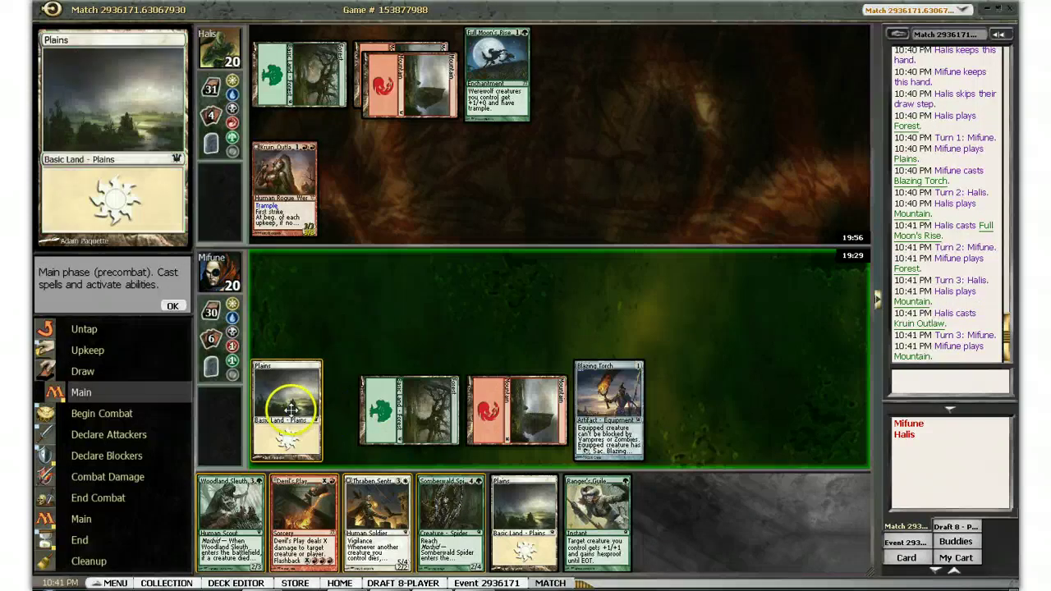
pyautogui.click(287, 406)
# - Cast Devil's Play with X of 2 targeting Halis's Kruin Outlaw
pyautogui.click(294, 515)
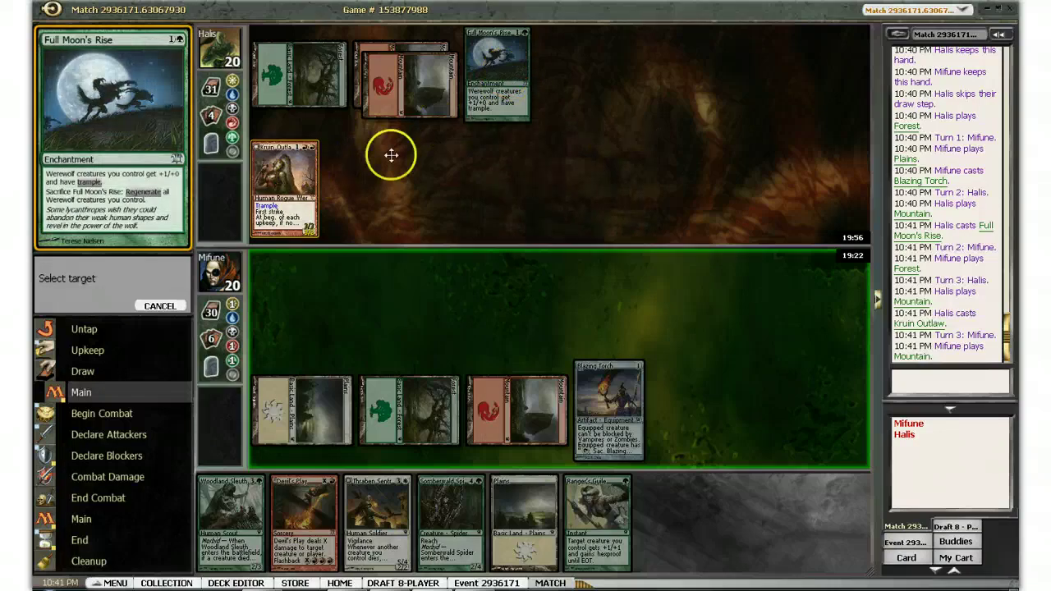
pyautogui.click(281, 184)
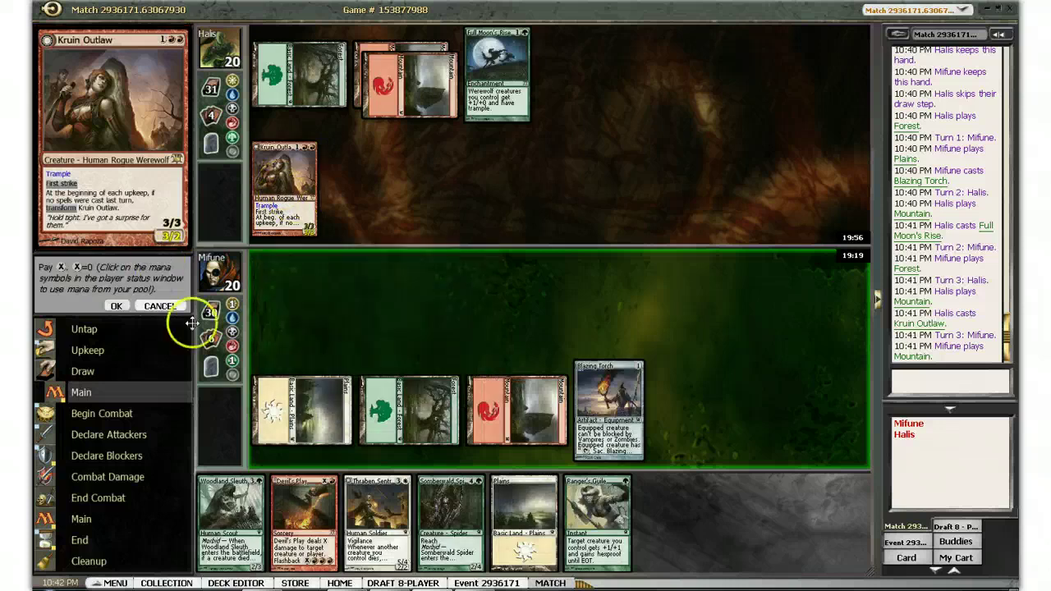
pyautogui.click(232, 311)
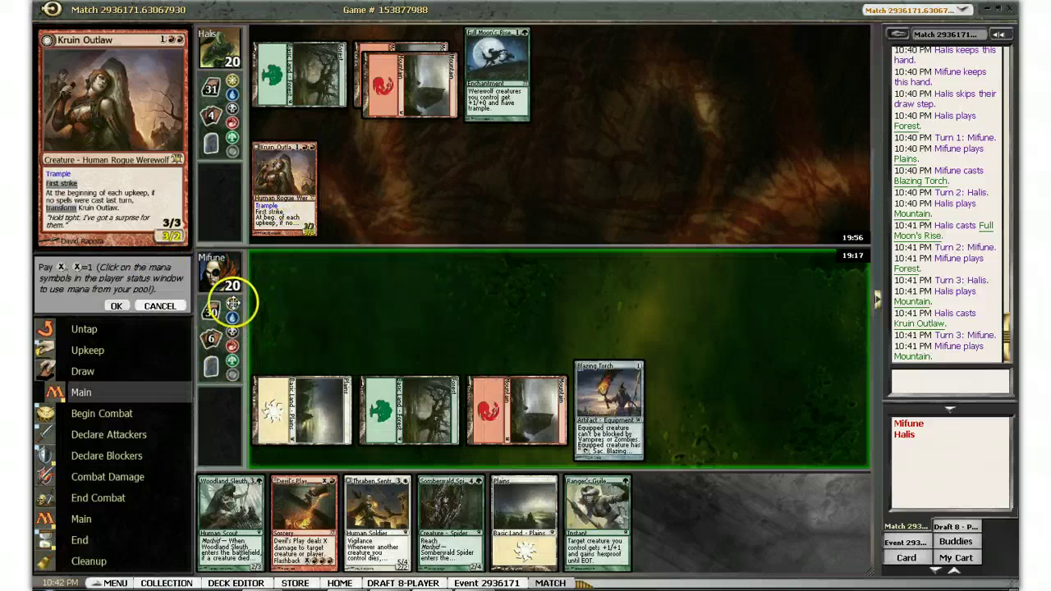
pyautogui.click(116, 306)
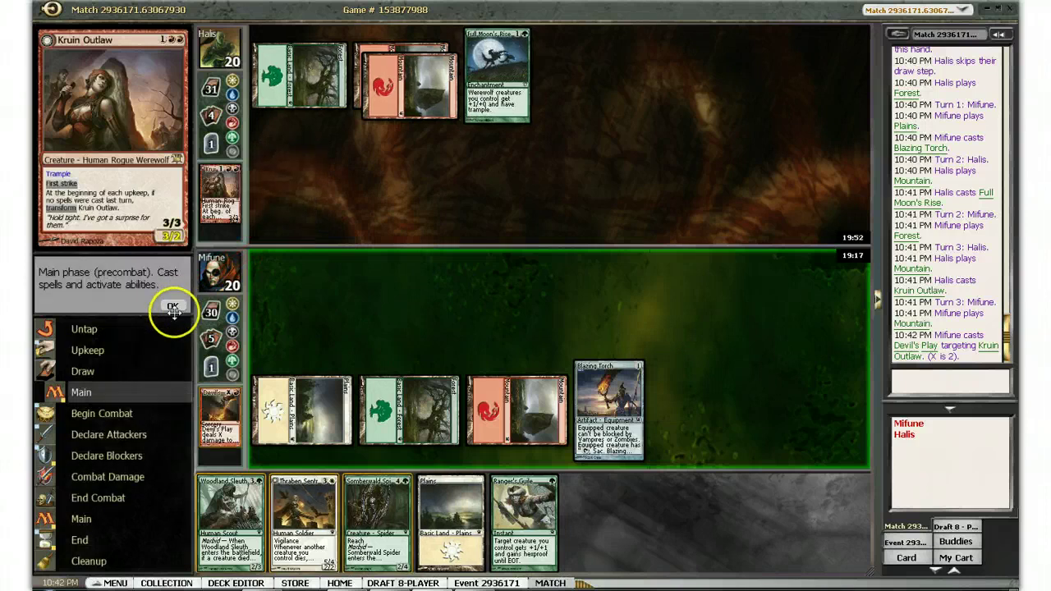
# - Skip combat, end the turn, and pass Halis's upkeep
pyautogui.click(175, 308)
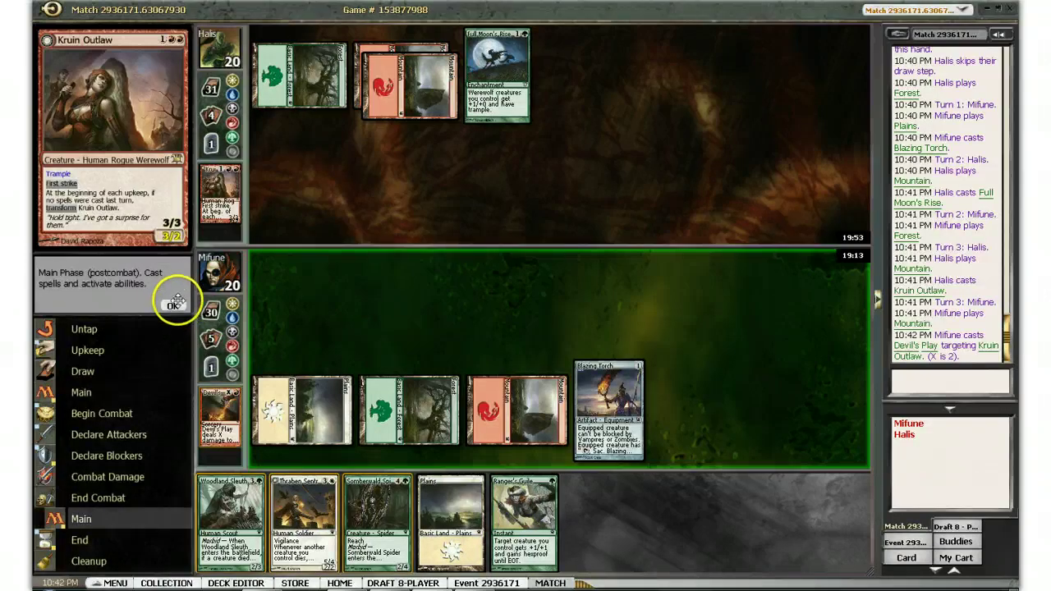
pyautogui.click(176, 305)
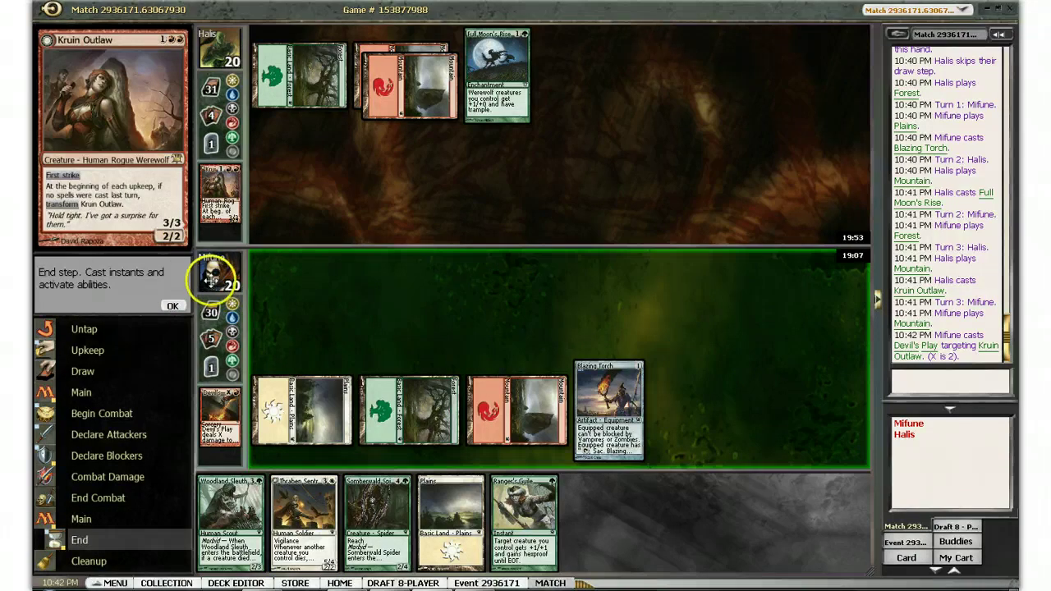
pyautogui.click(172, 305)
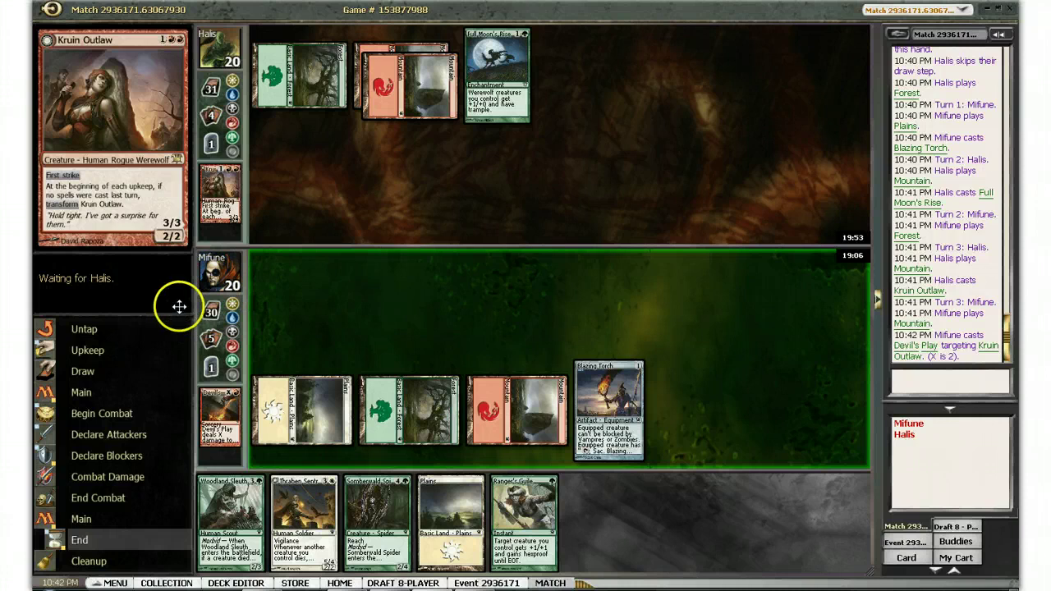
pyautogui.click(176, 307)
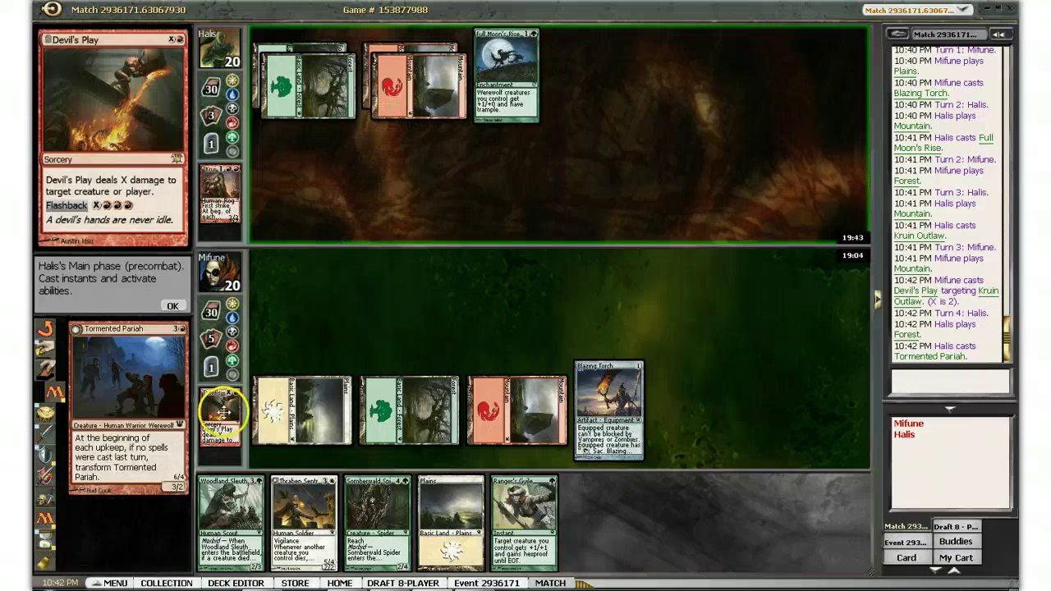
# - Let Halis's Tormented Pariah resolve and pass through the rest of the turn
pyautogui.click(172, 305)
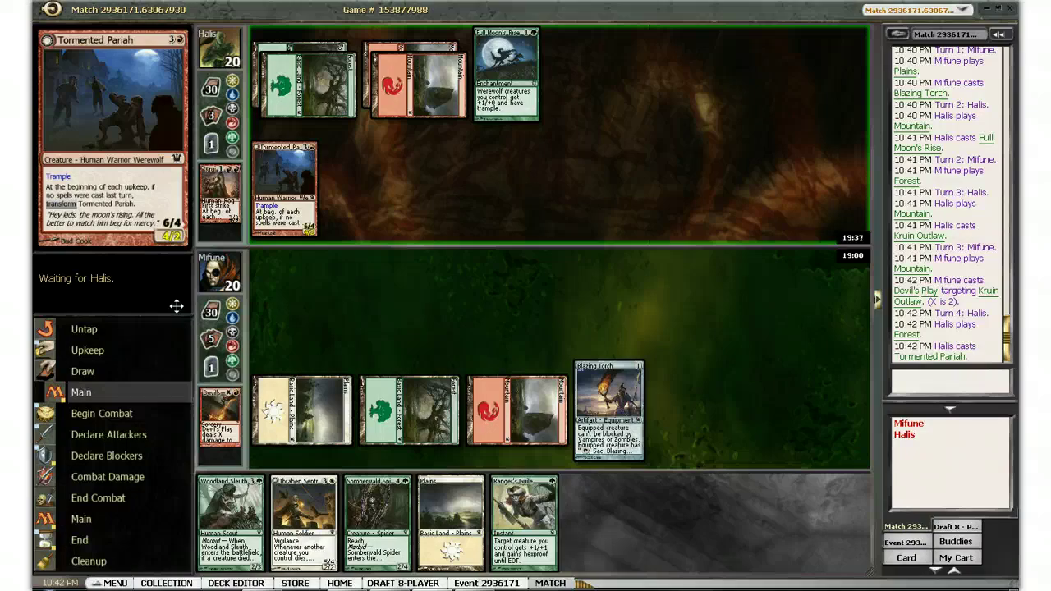
pyautogui.click(175, 306)
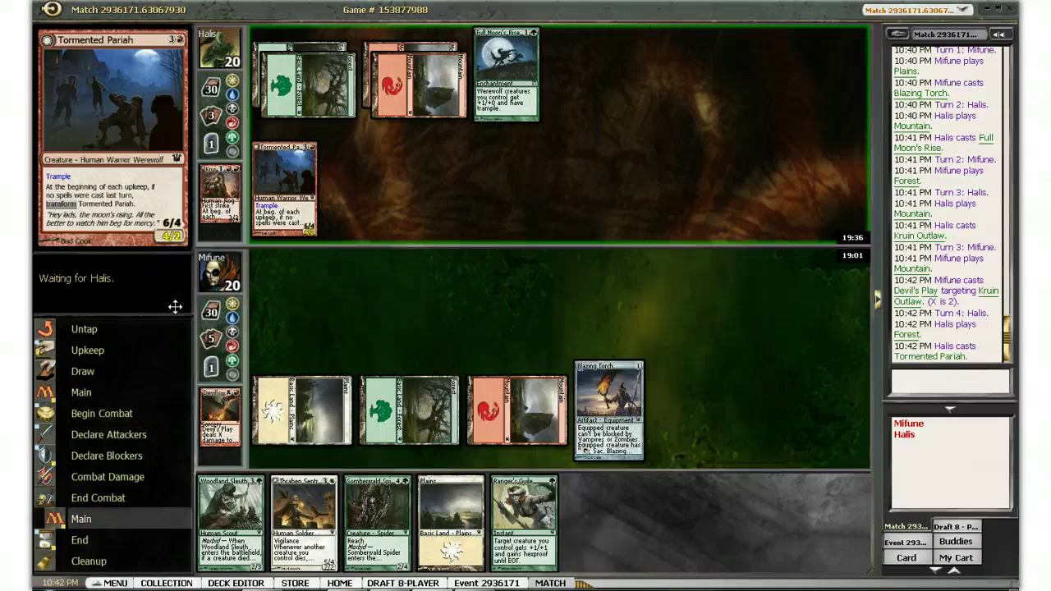
pyautogui.click(174, 306)
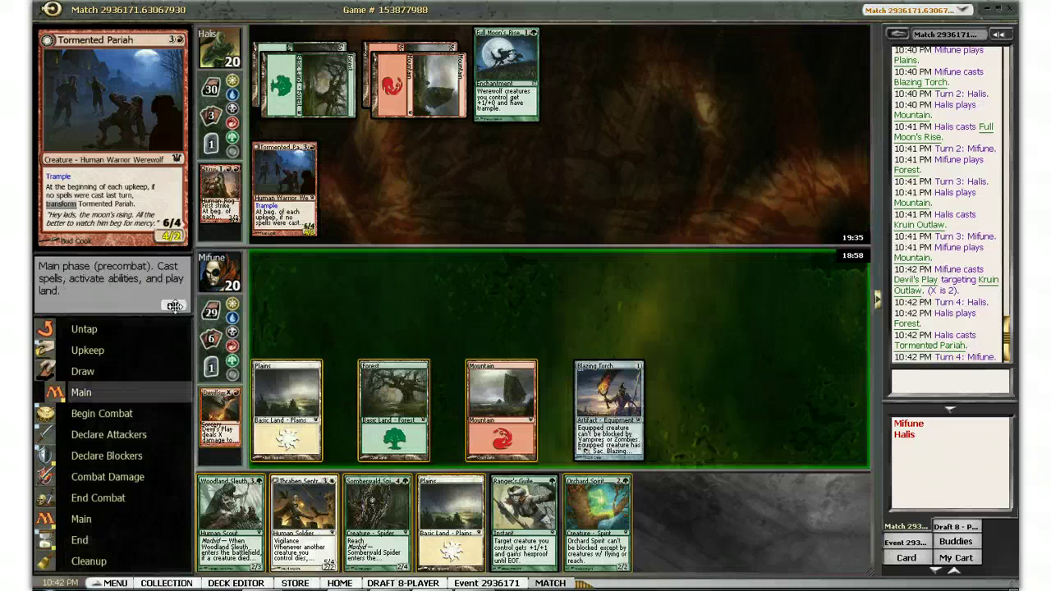
# - Play a Plains, tap both Plains, Forest and Mountain, and cast Thraben Sentry
pyautogui.doubleClick(448, 519)
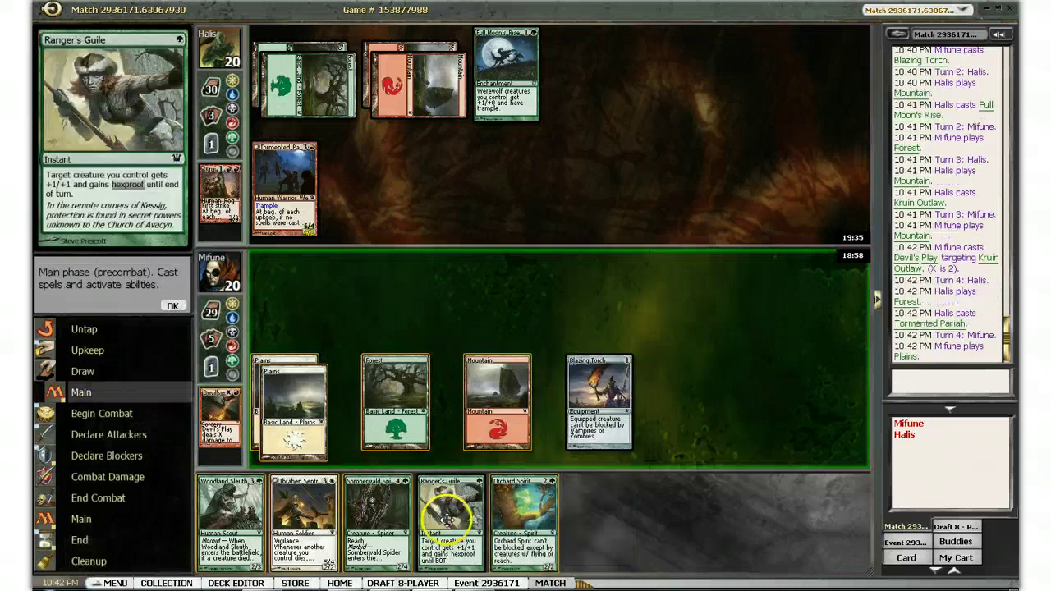
pyautogui.click(306, 399)
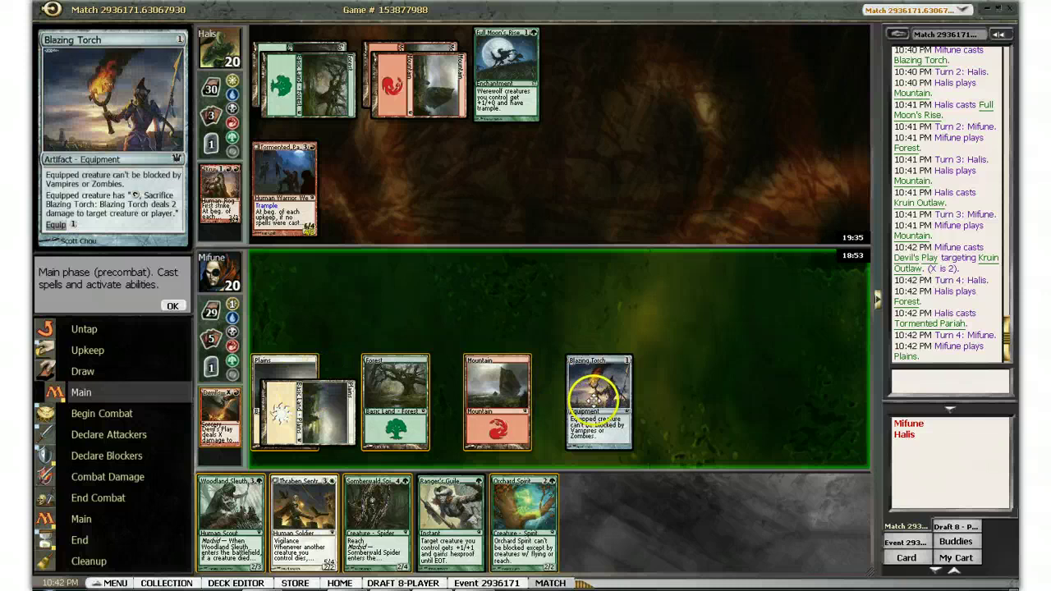
pyautogui.click(282, 369)
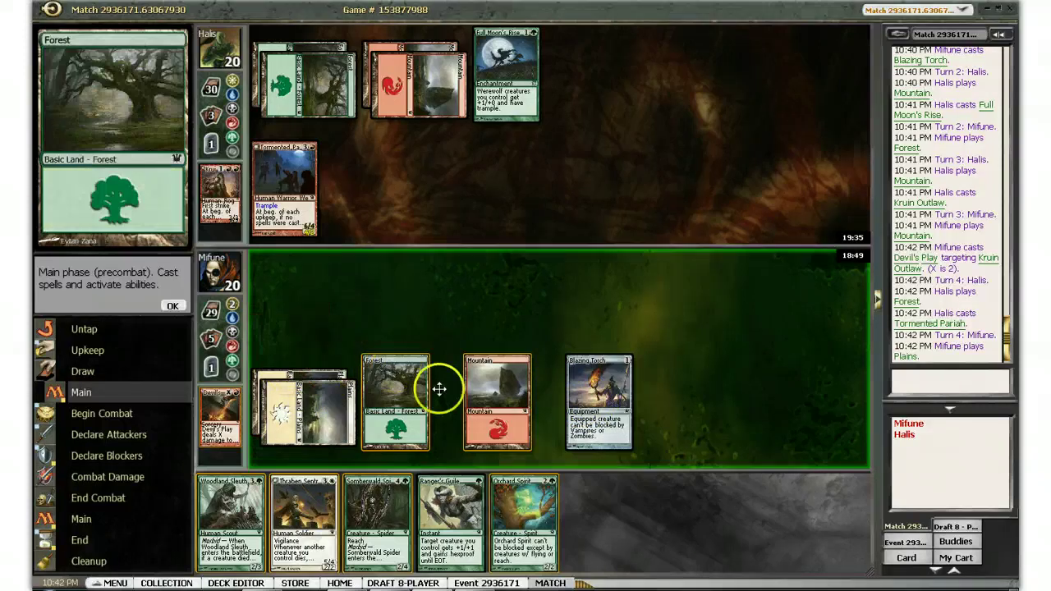
pyautogui.click(395, 402)
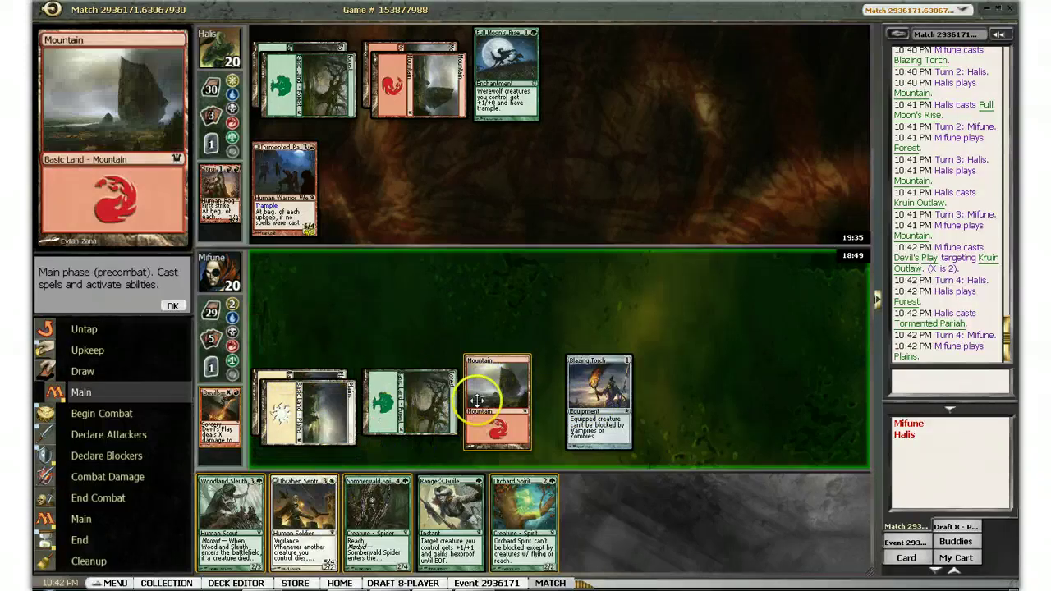
pyautogui.click(497, 402)
pyautogui.doubleClick(303, 518)
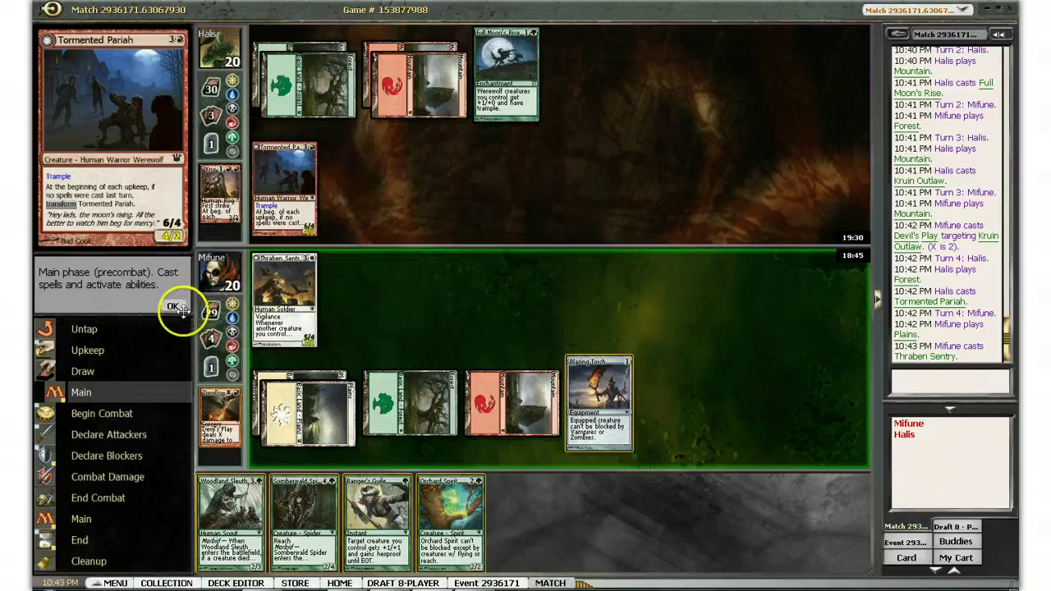
# - End the turn, then pass Halis's upkeep, combat, Hamlet Captain and end step
pyautogui.click(177, 308)
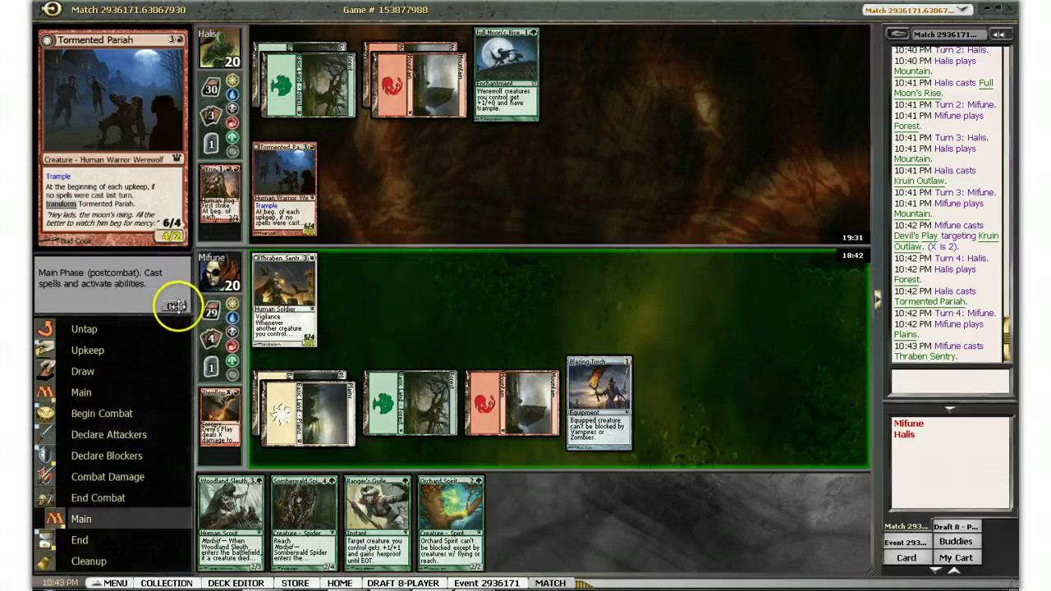
pyautogui.click(175, 306)
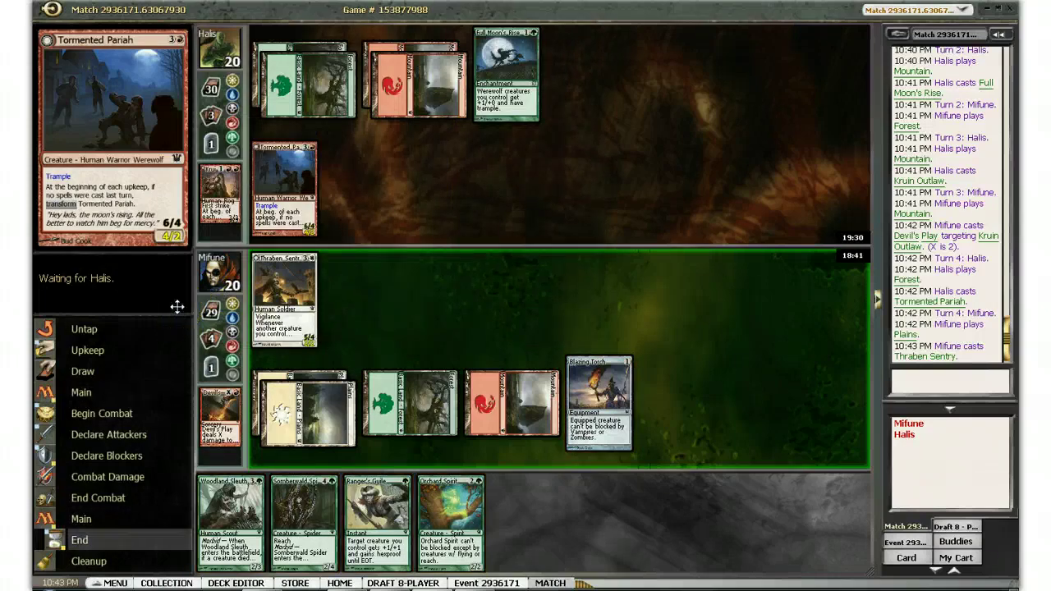
pyautogui.click(175, 305)
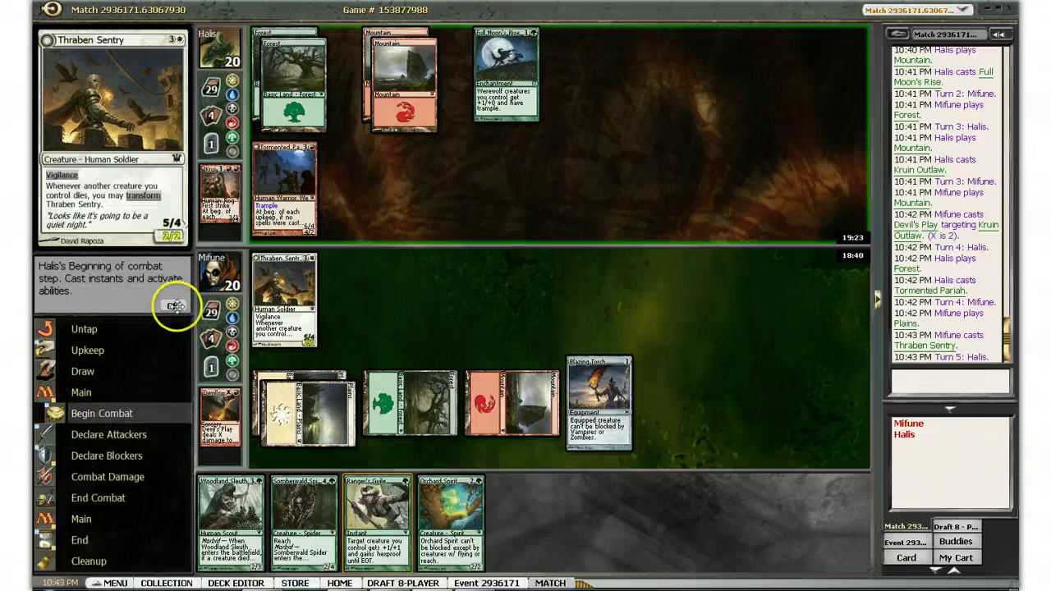
pyautogui.click(175, 306)
pyautogui.moveTo(505, 74)
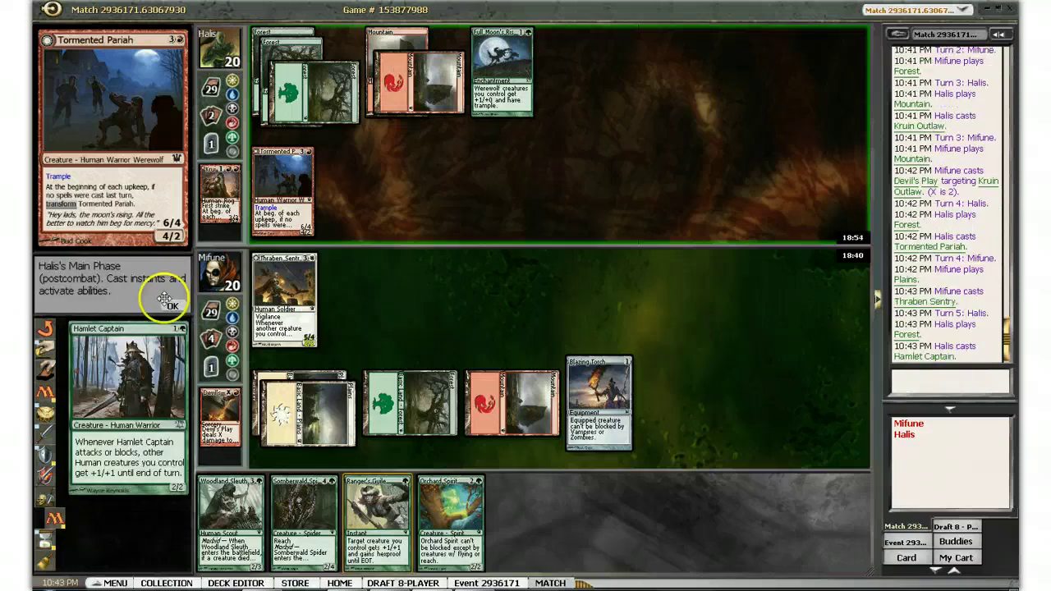
pyautogui.click(171, 303)
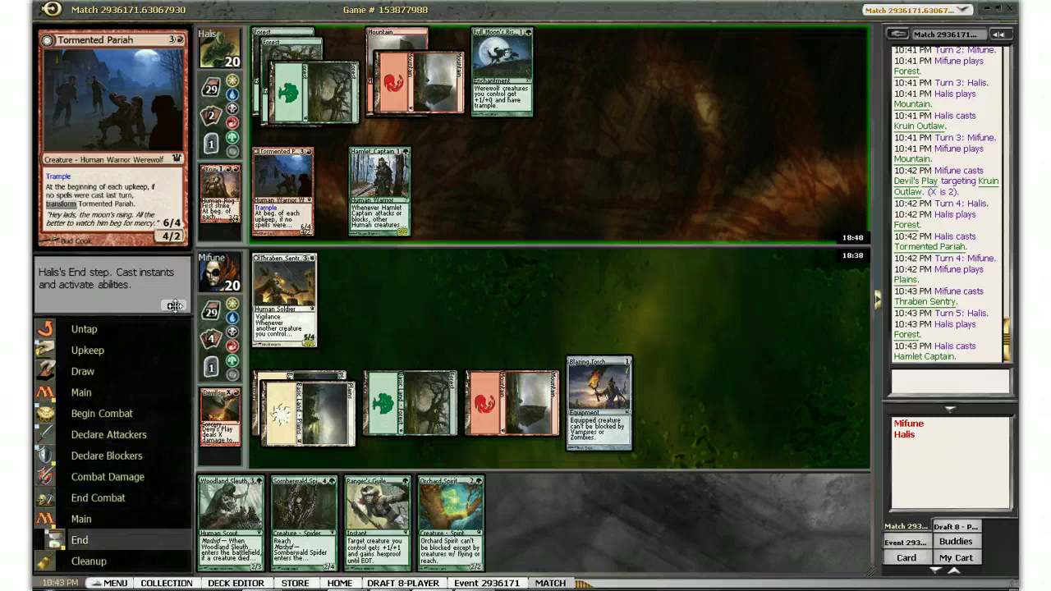
pyautogui.click(175, 306)
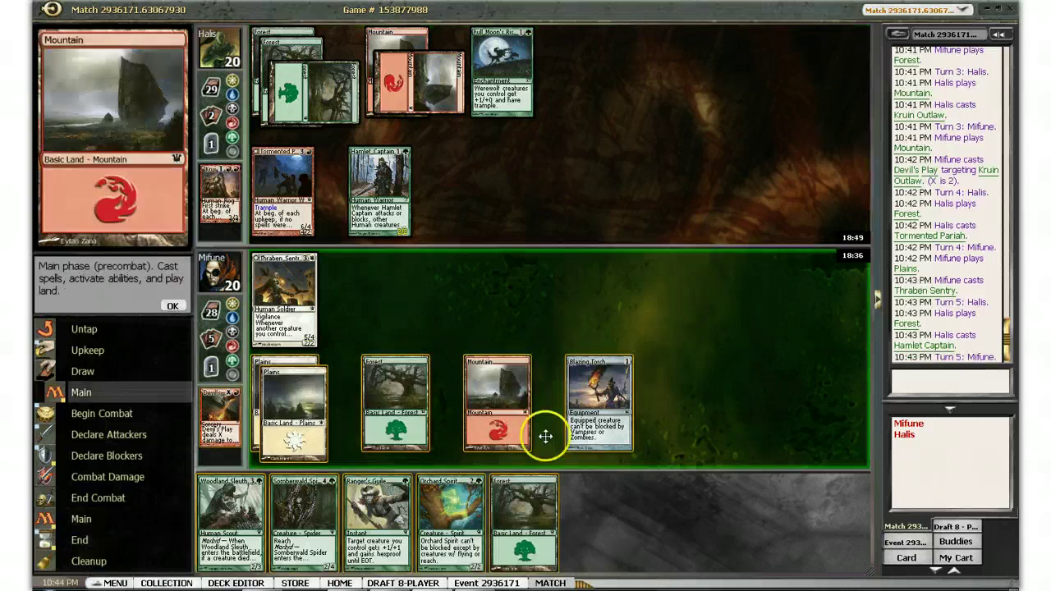
pyautogui.moveTo(524, 515)
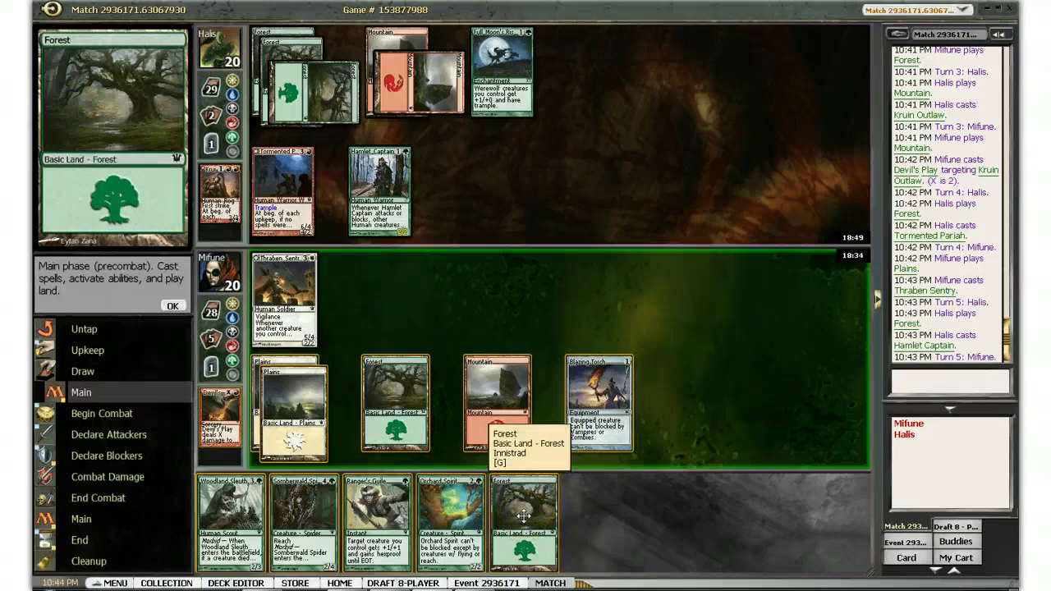
# - Play a Forest and equip Blazing Torch to Thraben Sentry
pyautogui.doubleClick(523, 516)
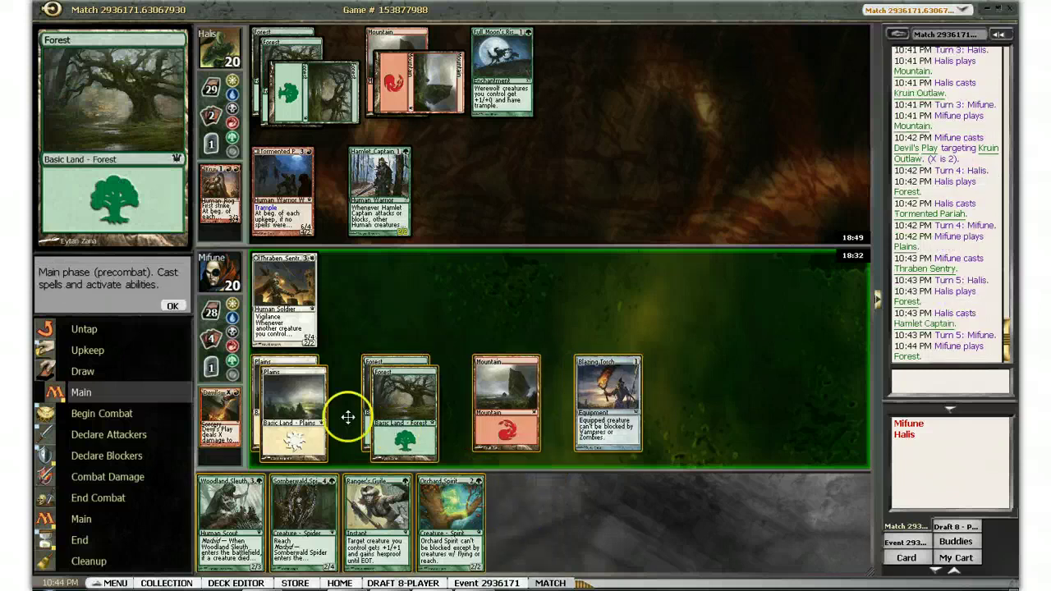
pyautogui.click(294, 411)
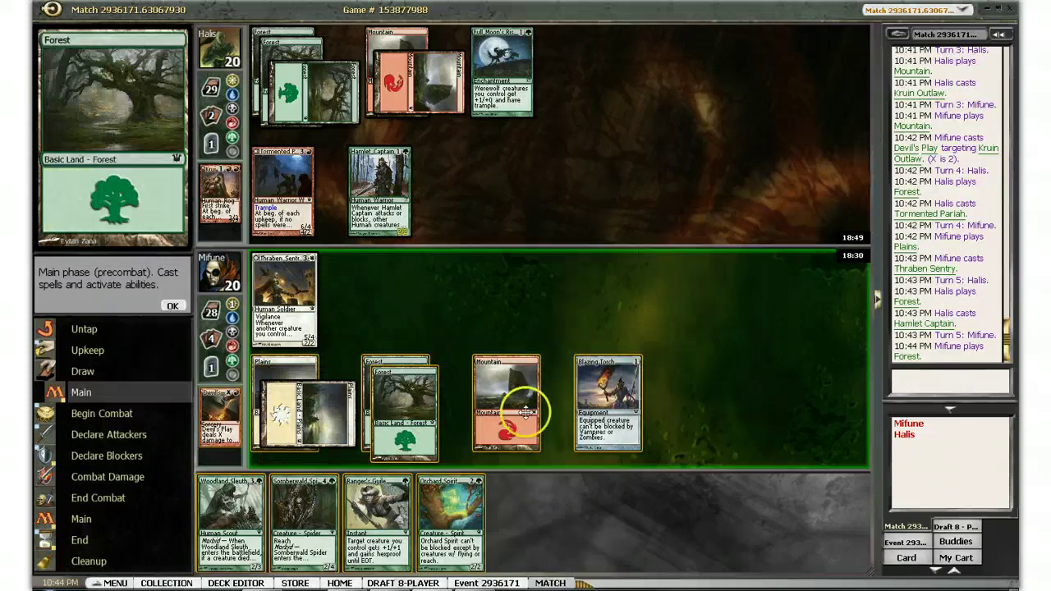
pyautogui.click(606, 398)
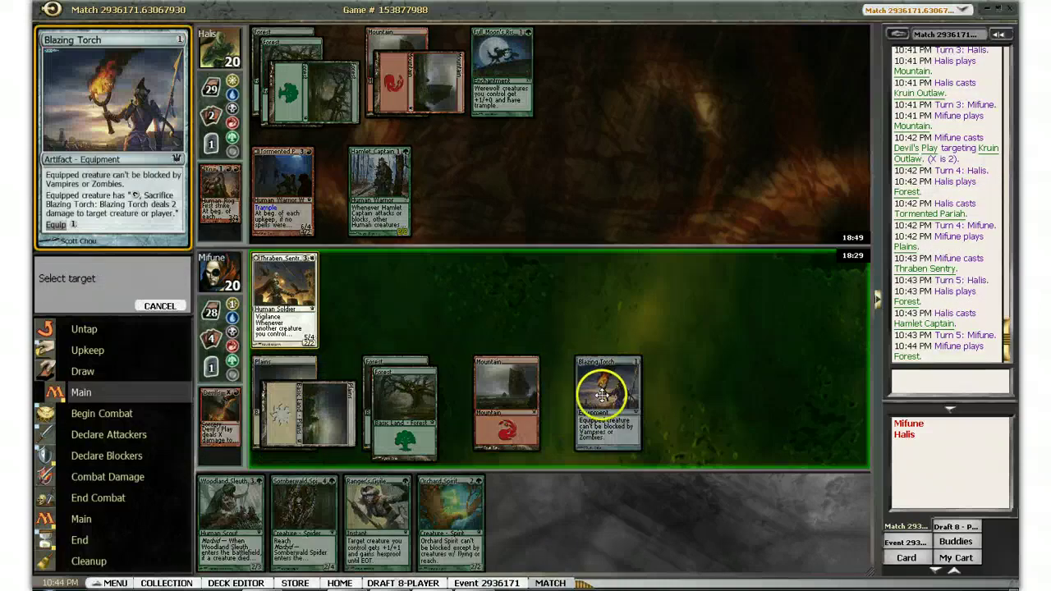
pyautogui.click(283, 288)
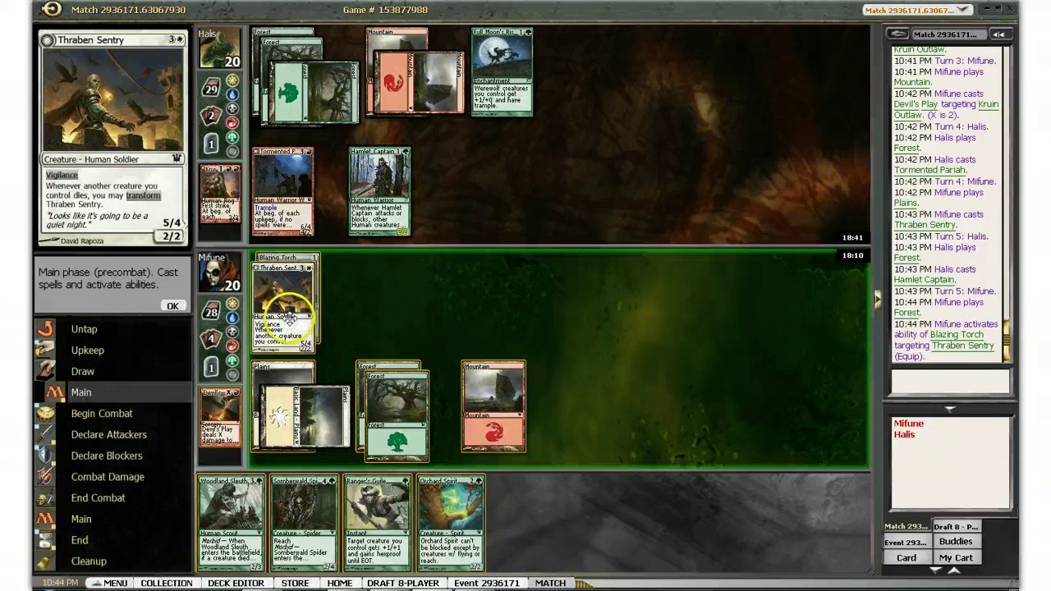
# - Attack with Thraben Sentry and sacrifice the Torch to deal 2 damage to Tormented Pariah
pyautogui.click(174, 305)
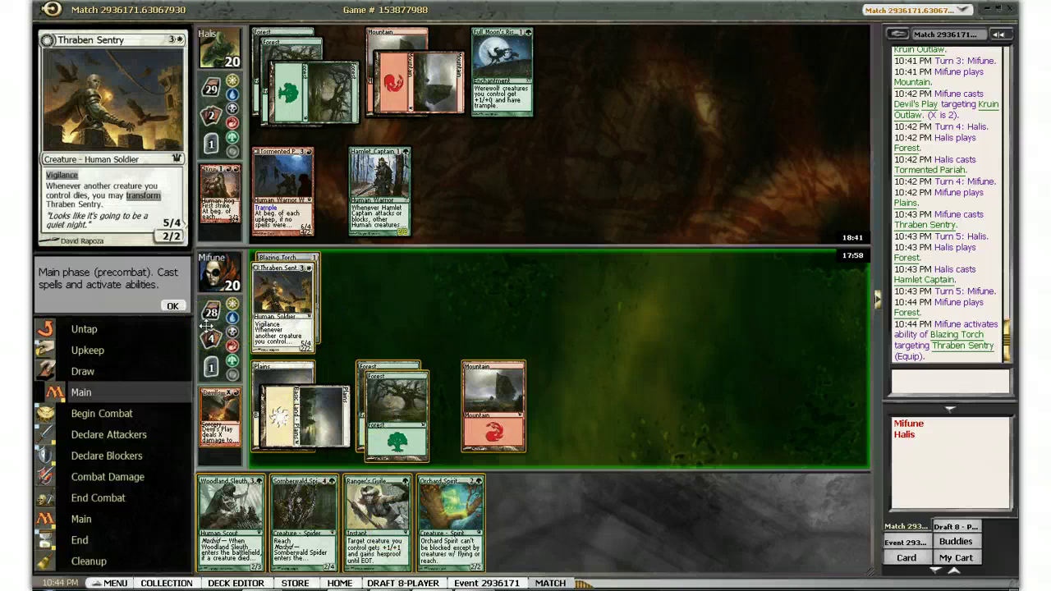
pyautogui.click(172, 306)
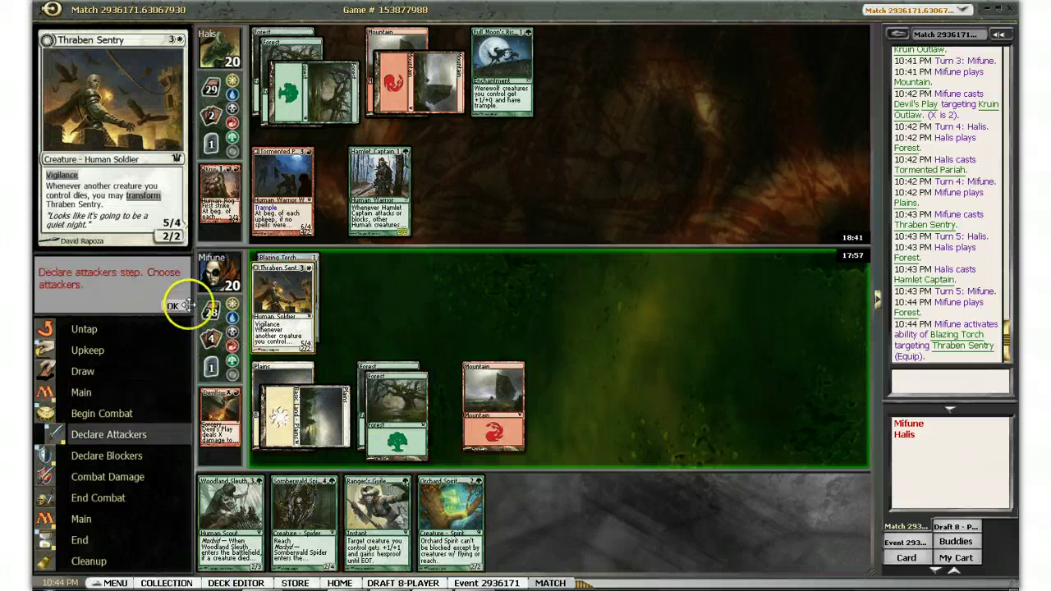
pyautogui.click(283, 292)
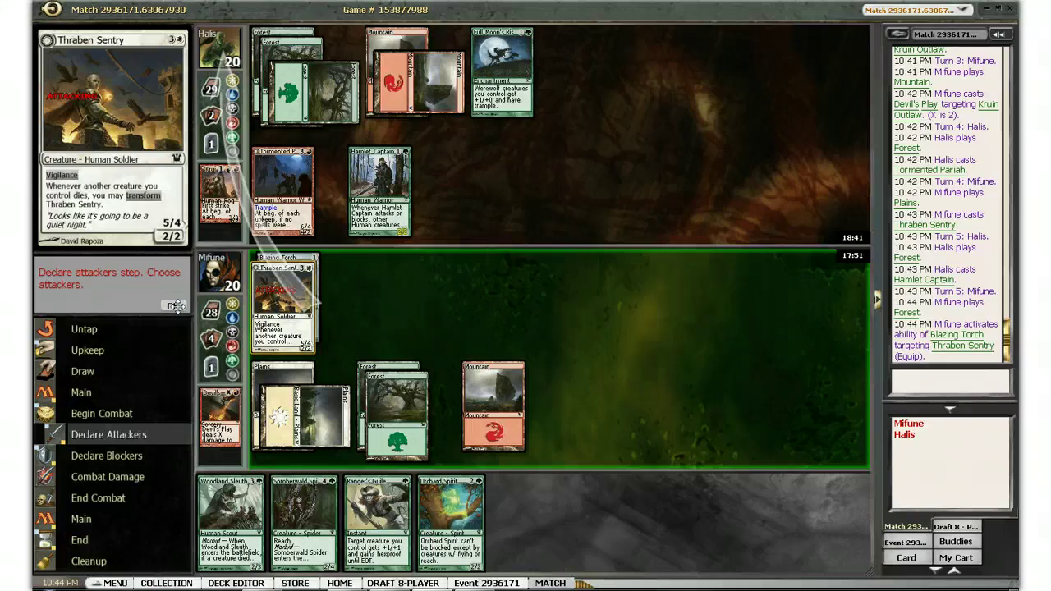
pyautogui.click(174, 306)
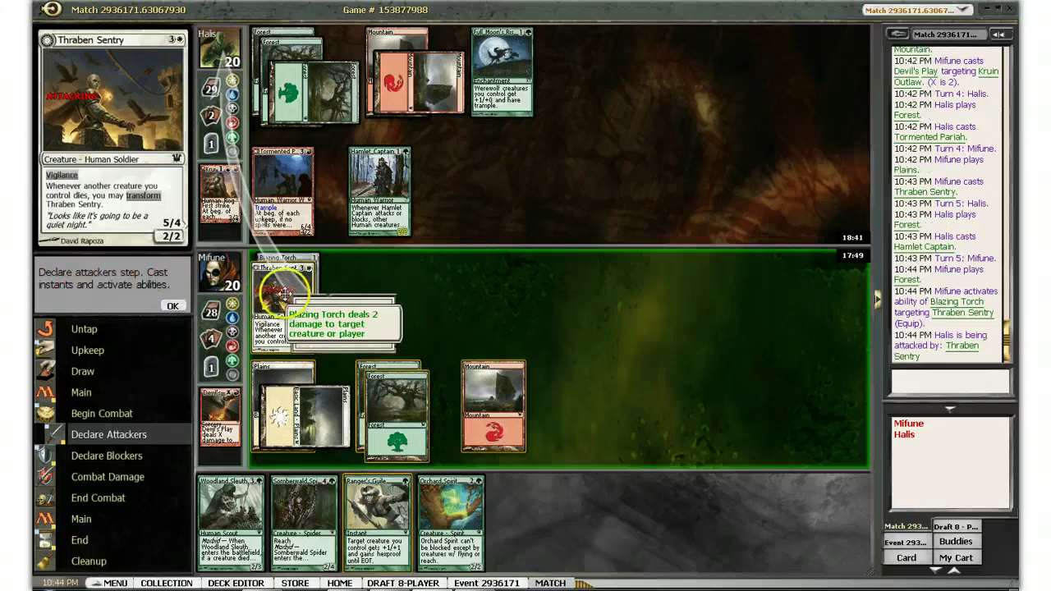
pyautogui.click(288, 291)
pyautogui.click(289, 209)
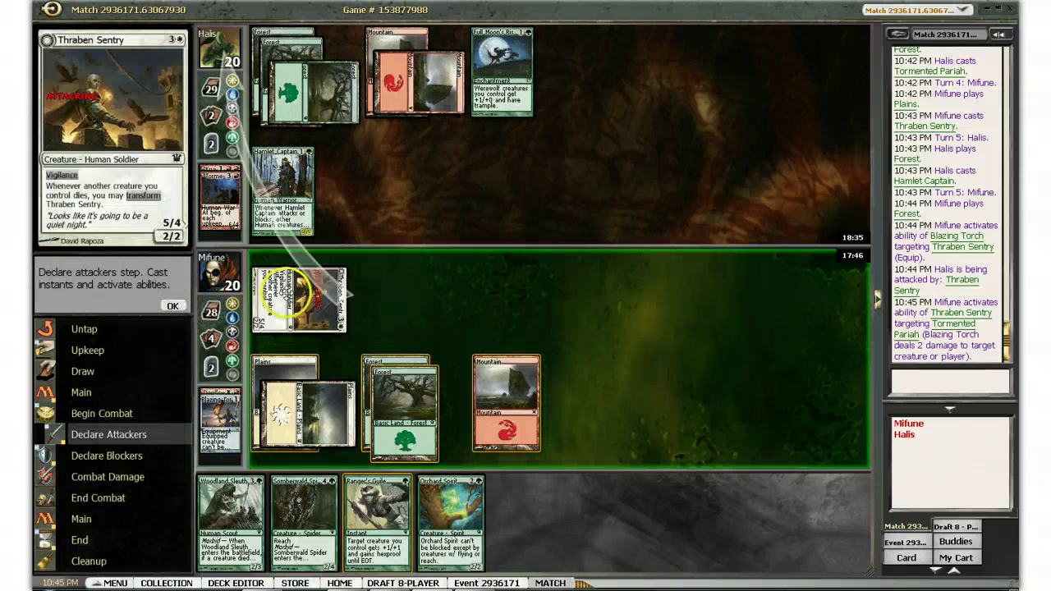
pyautogui.click(172, 306)
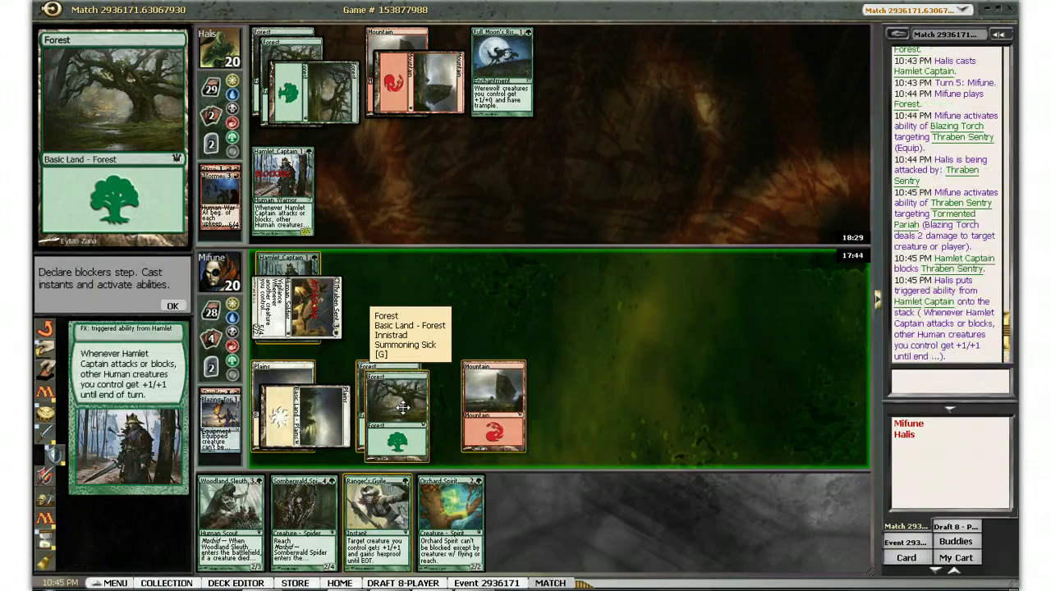
# - Tap a Forest to cast Ranger's Guile on Thraben Sentry
pyautogui.click(394, 411)
pyautogui.click(368, 513)
pyautogui.click(296, 305)
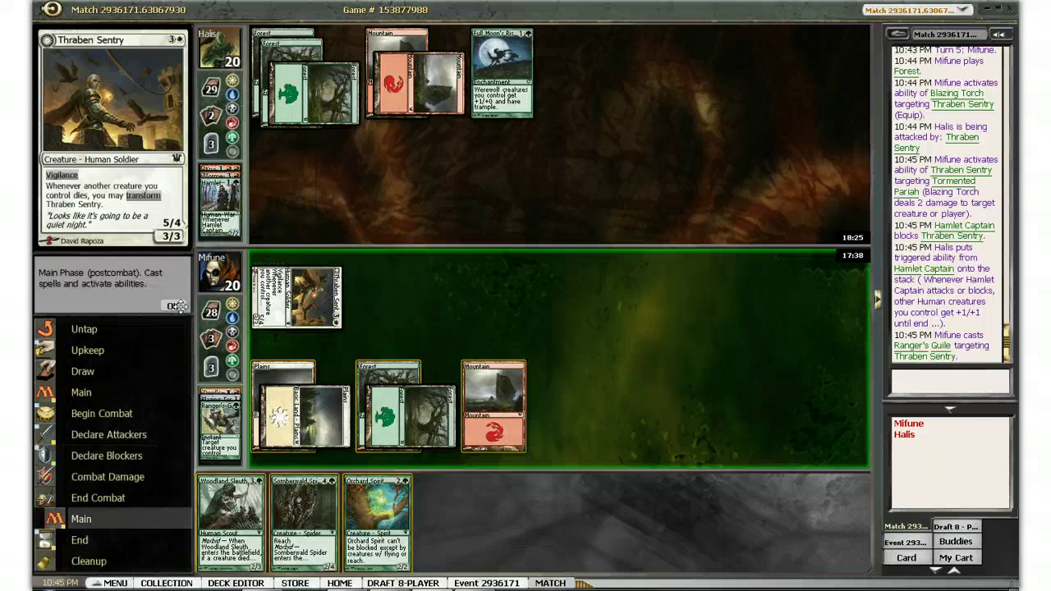
# - Cast Orchard Spirit, then pass through the end step and Halis's upkeep and combat
pyautogui.click(387, 373)
pyautogui.click(283, 371)
pyautogui.click(493, 403)
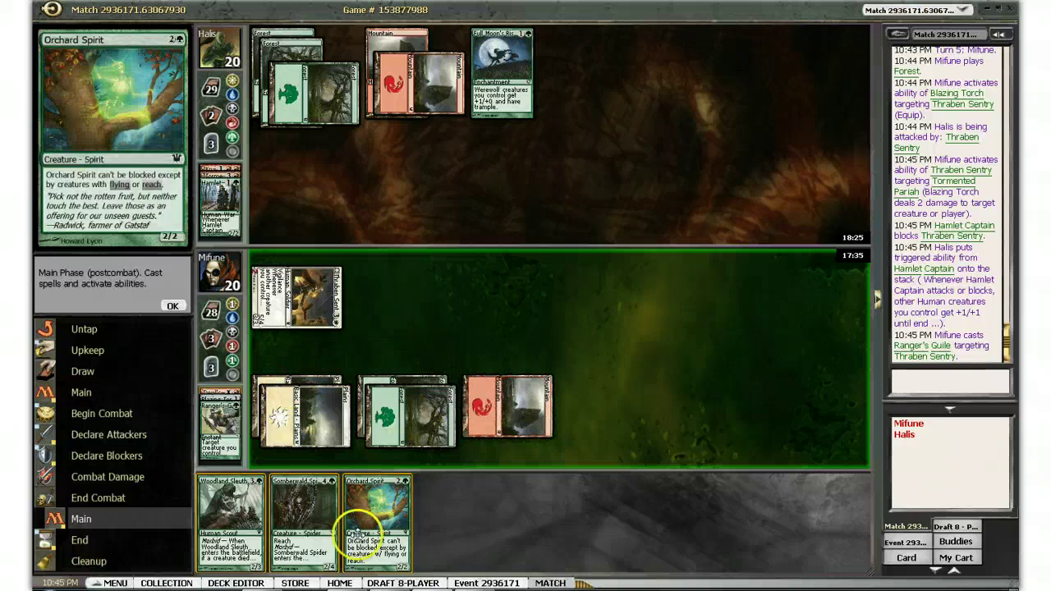
pyautogui.doubleClick(377, 521)
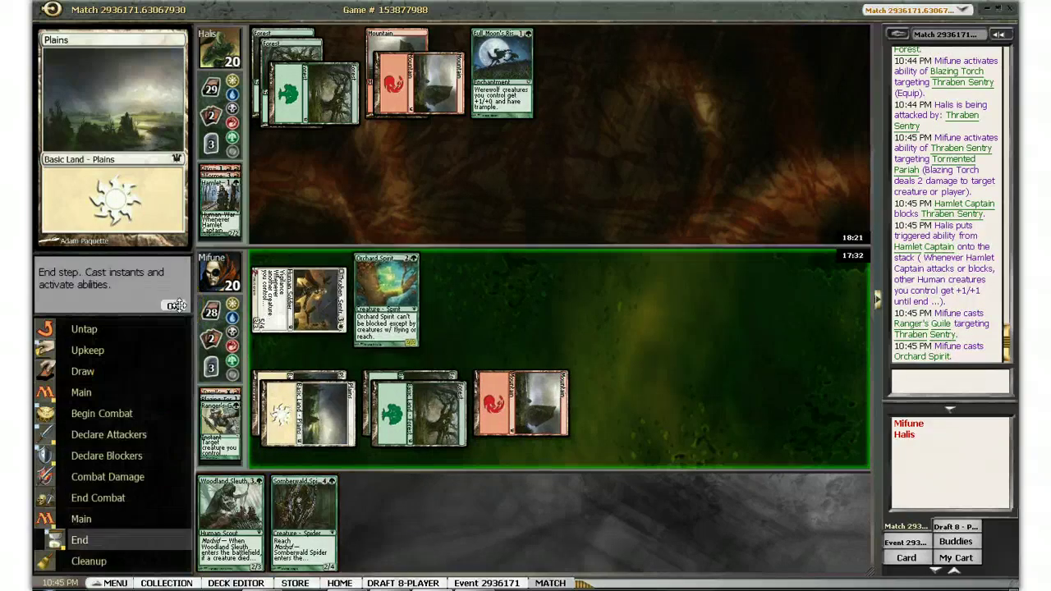
pyautogui.click(177, 305)
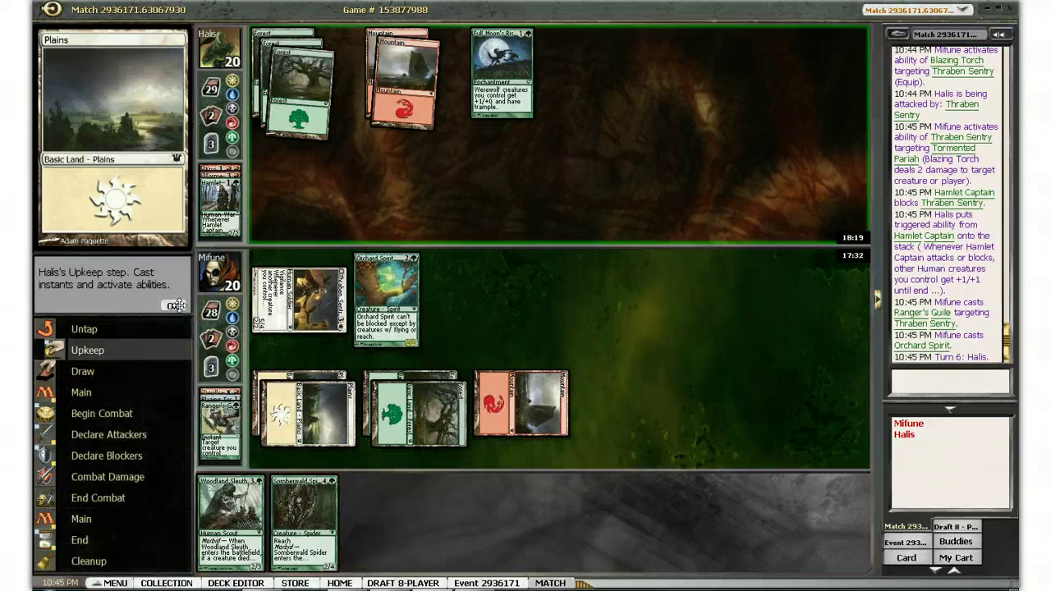
pyautogui.click(177, 306)
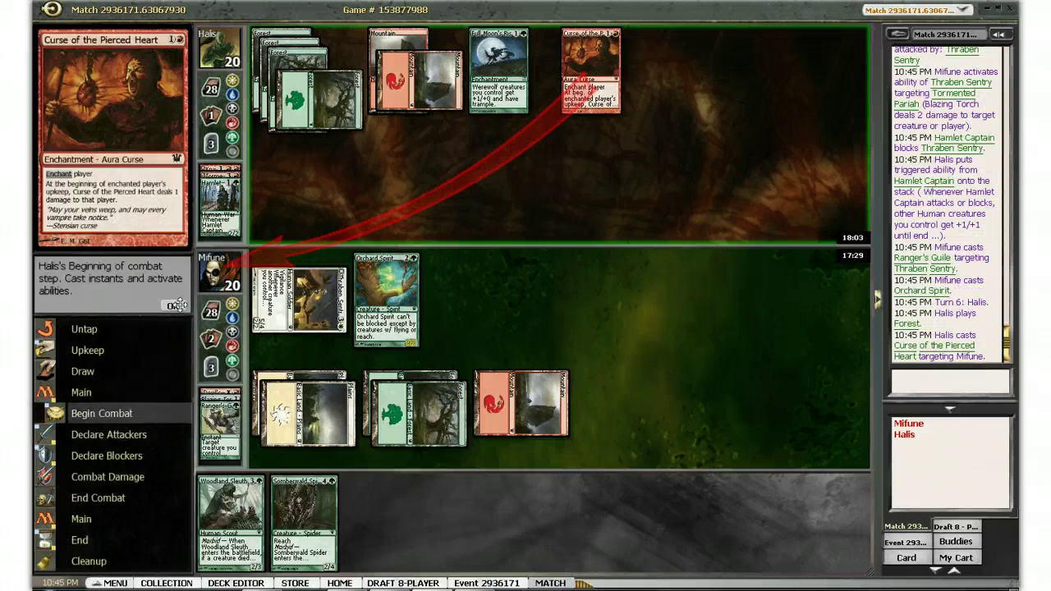
pyautogui.click(177, 305)
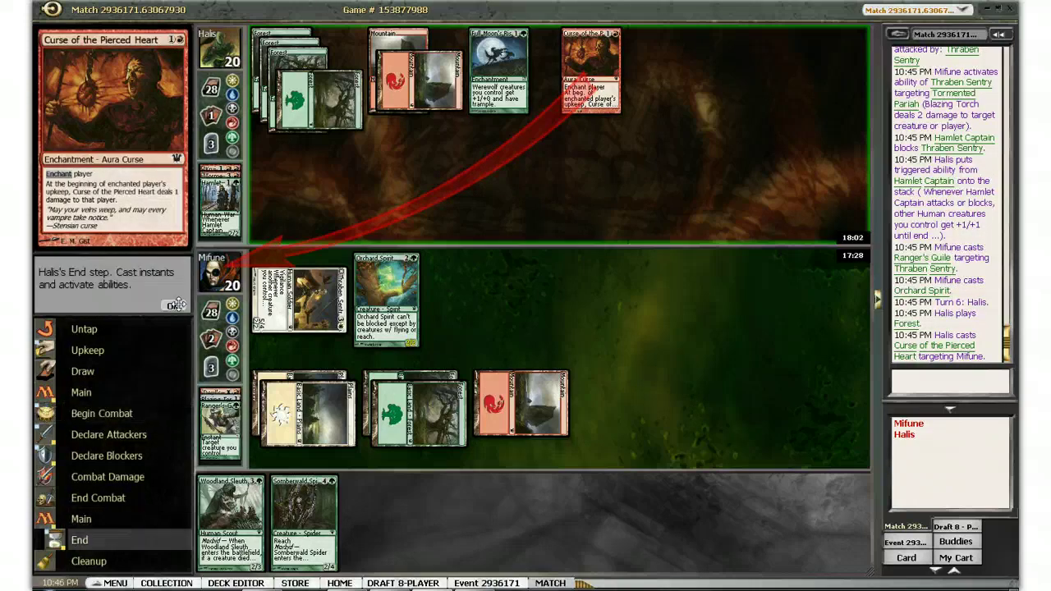
# - Pass Halis's end step and let the Curse of the Pierced Heart trigger resolve
pyautogui.click(176, 304)
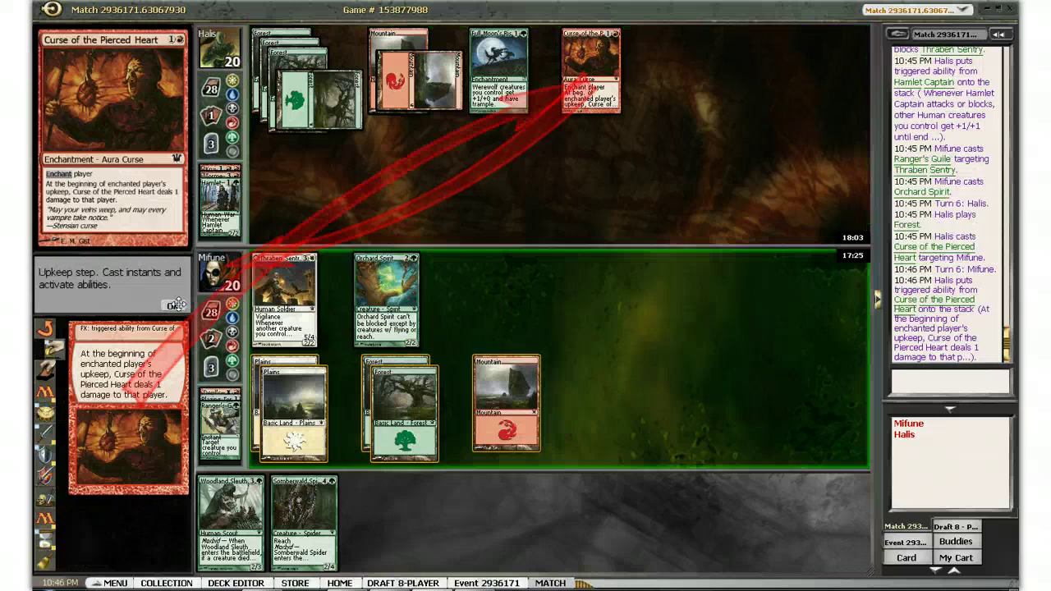
pyautogui.rightClick(131, 378)
pyautogui.click(187, 399)
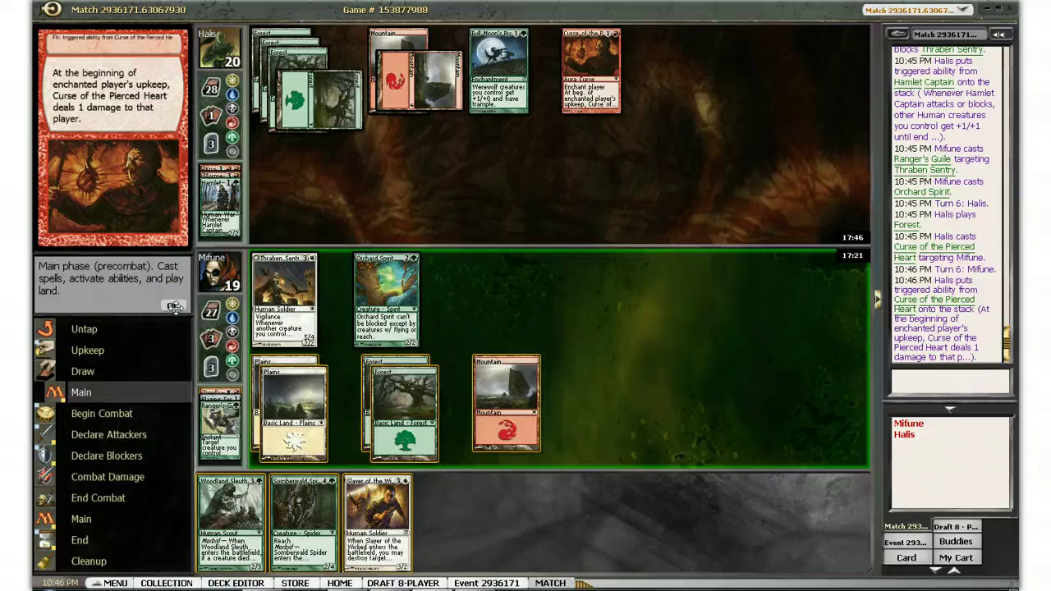
# - Attack with Orchard Spirit and Thraben Sentry, putting Halis at 16 life
pyautogui.click(175, 306)
pyautogui.click(386, 287)
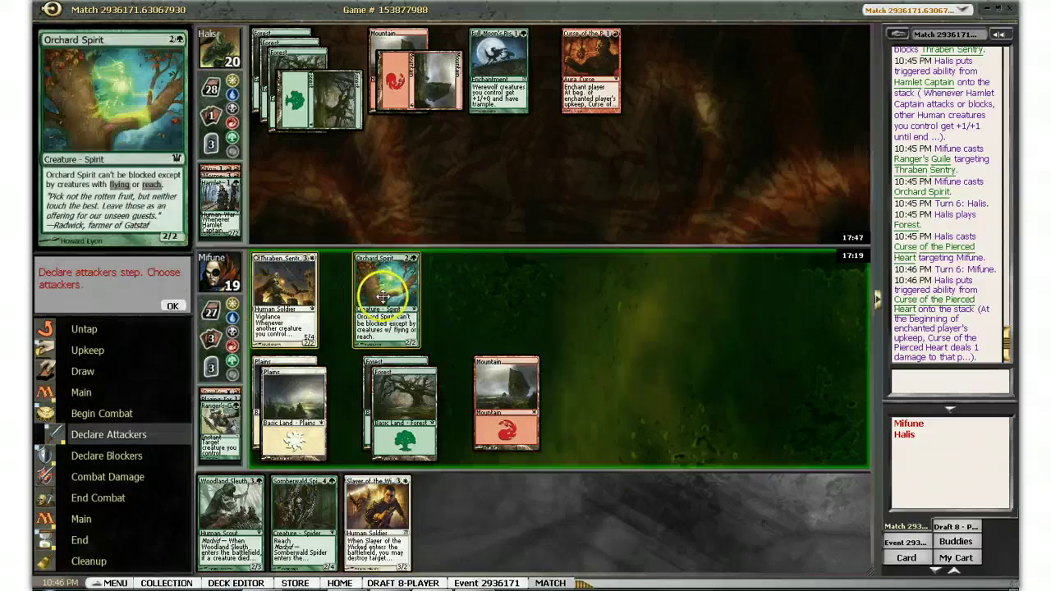
pyautogui.click(283, 288)
pyautogui.click(175, 307)
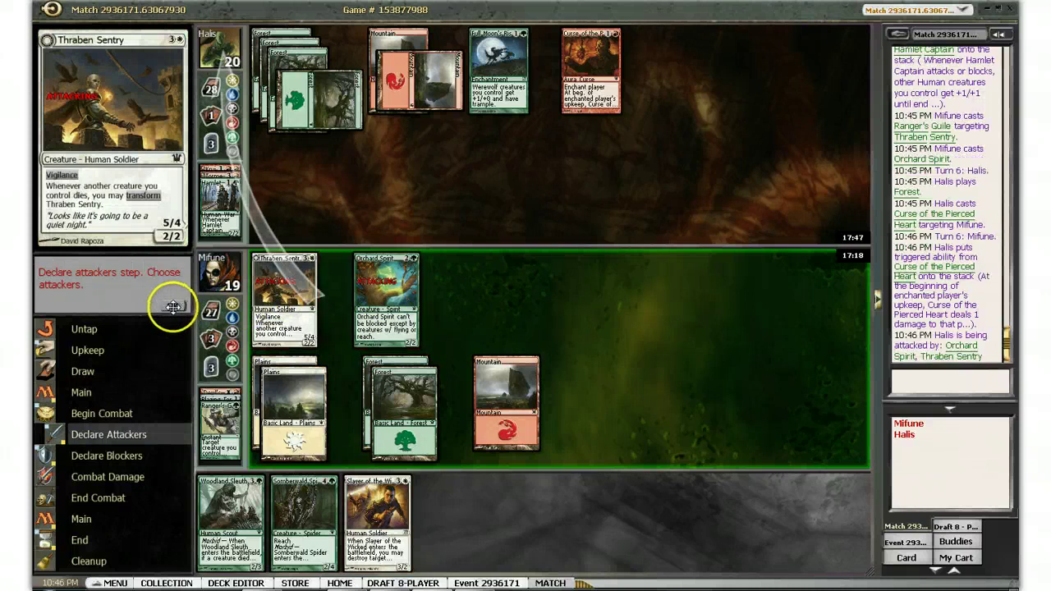
pyautogui.click(174, 306)
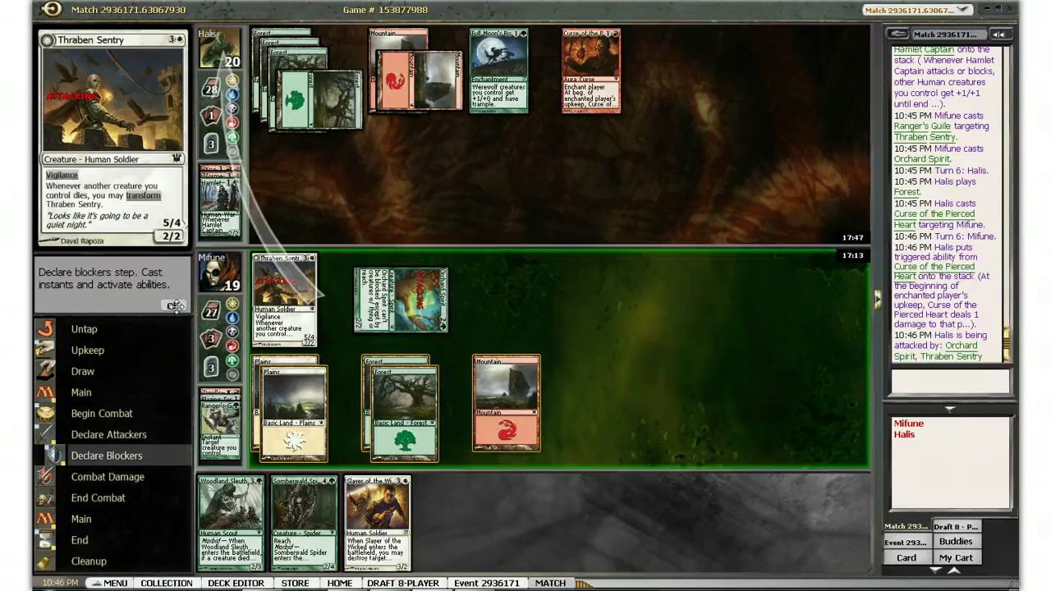
pyautogui.click(174, 306)
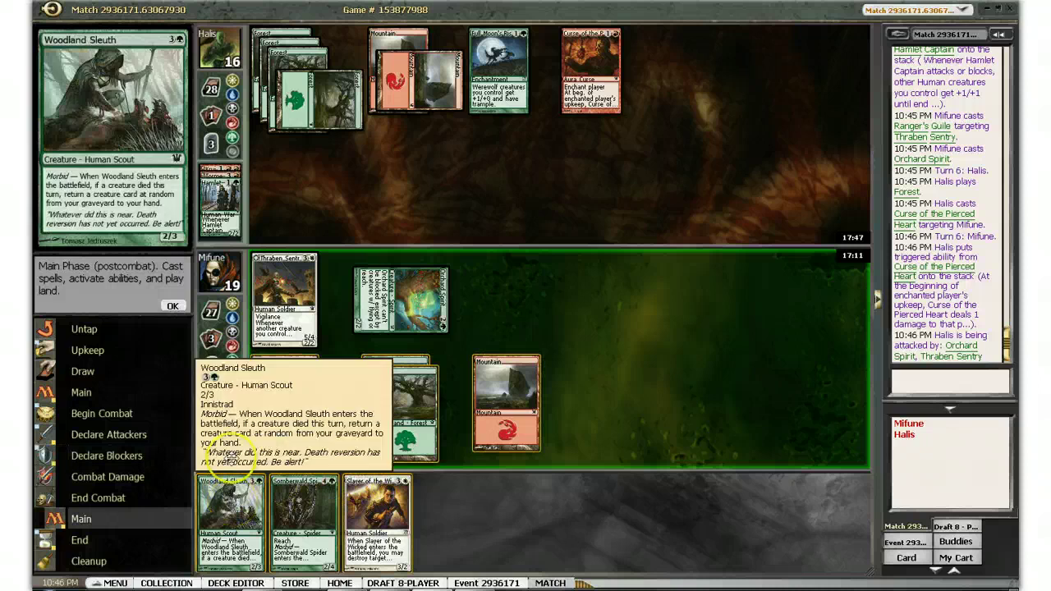
# - Enlarge Woodland Sleuth and Somberwald Spider in hand to read them
pyautogui.rightClick(242, 496)
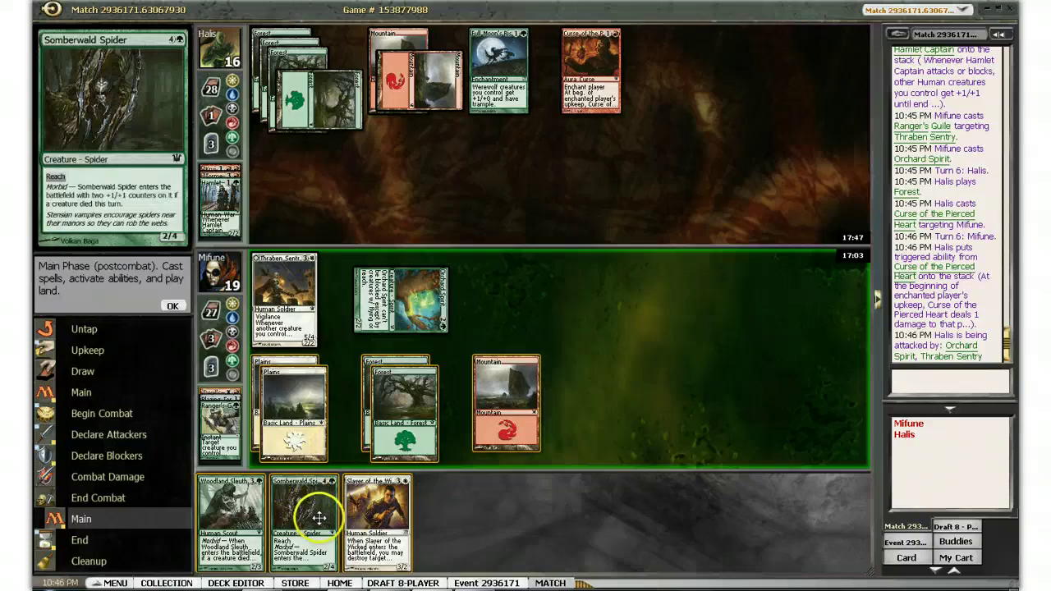
pyautogui.rightClick(312, 509)
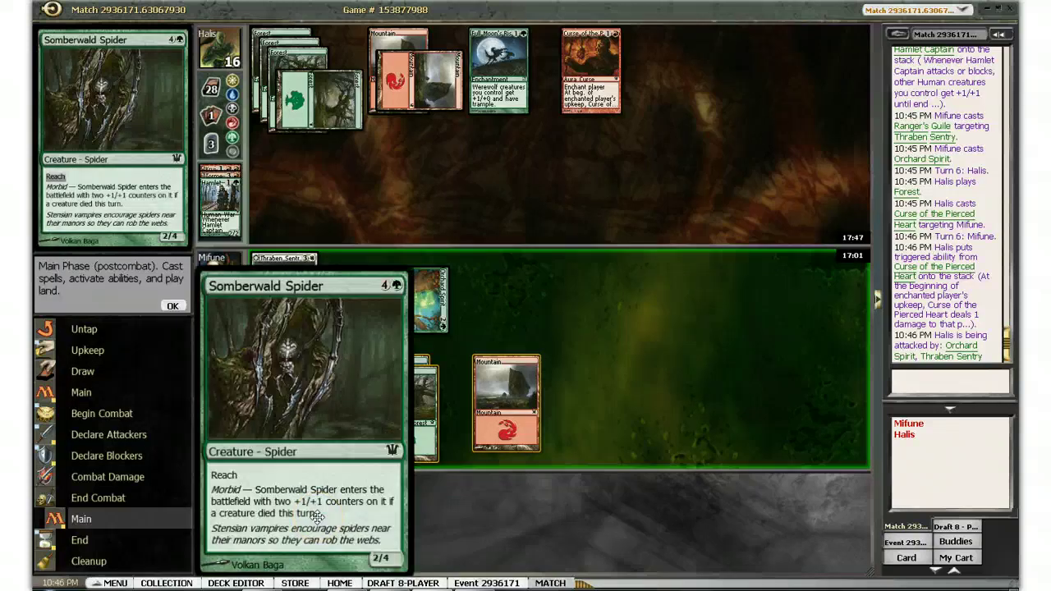
pyautogui.click(406, 414)
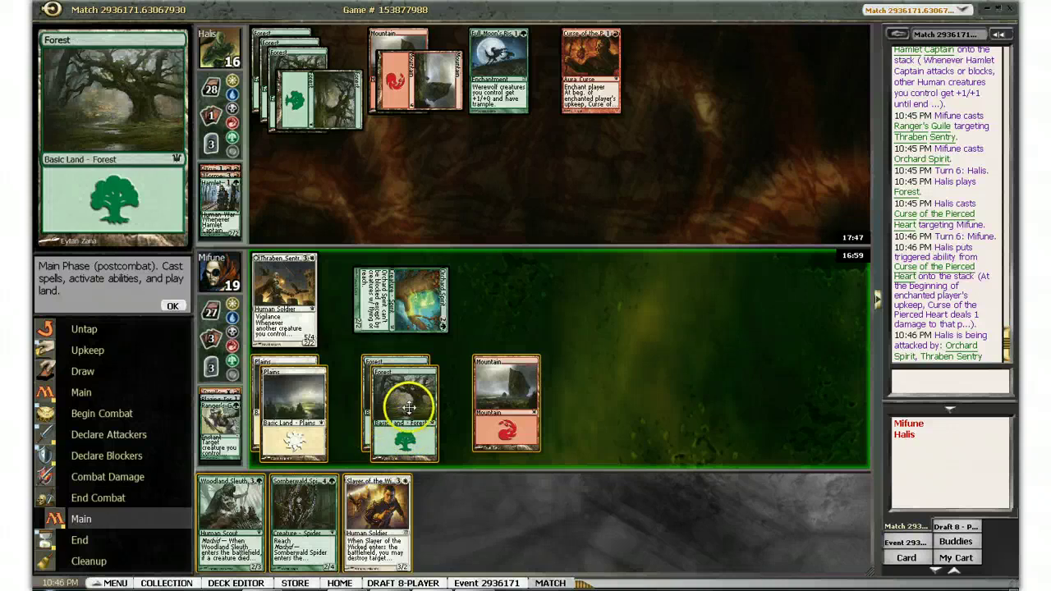
# - Cast Woodland Sleuth using Forest and Plains mana, then pass the turn
pyautogui.click(408, 399)
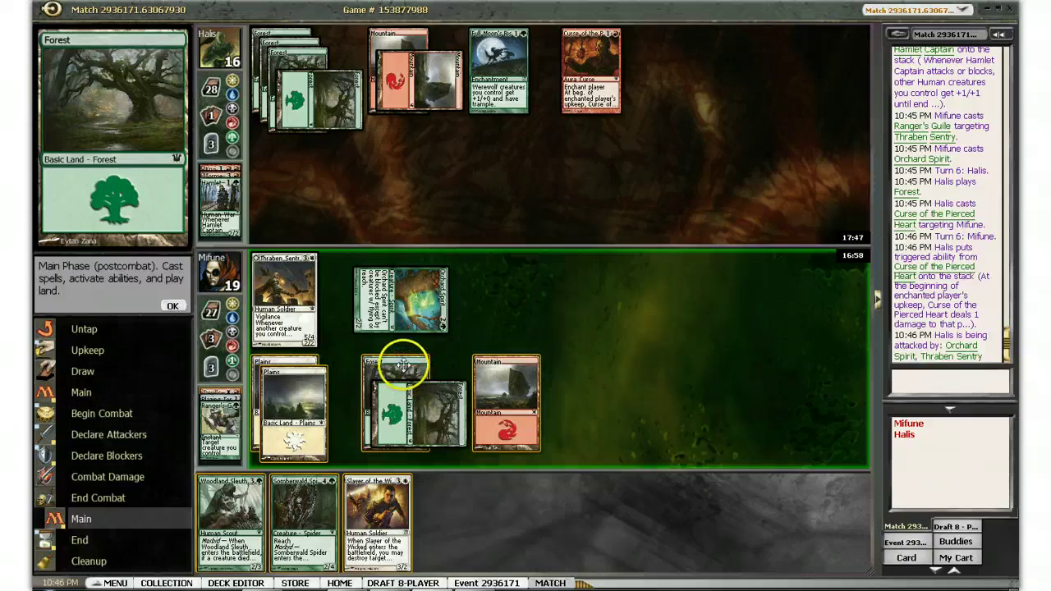
pyautogui.click(312, 384)
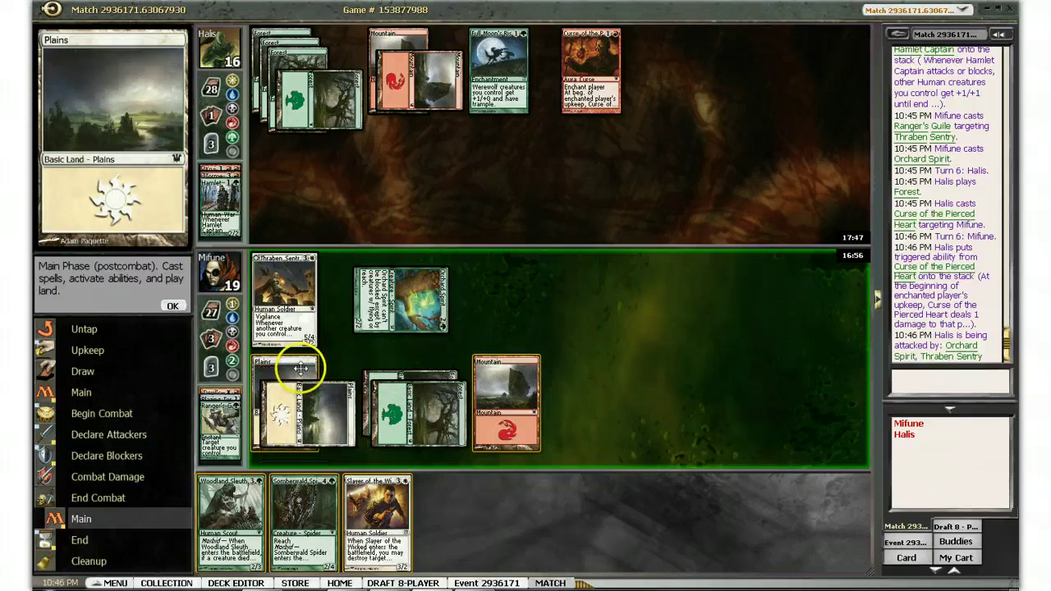
pyautogui.doubleClick(229, 498)
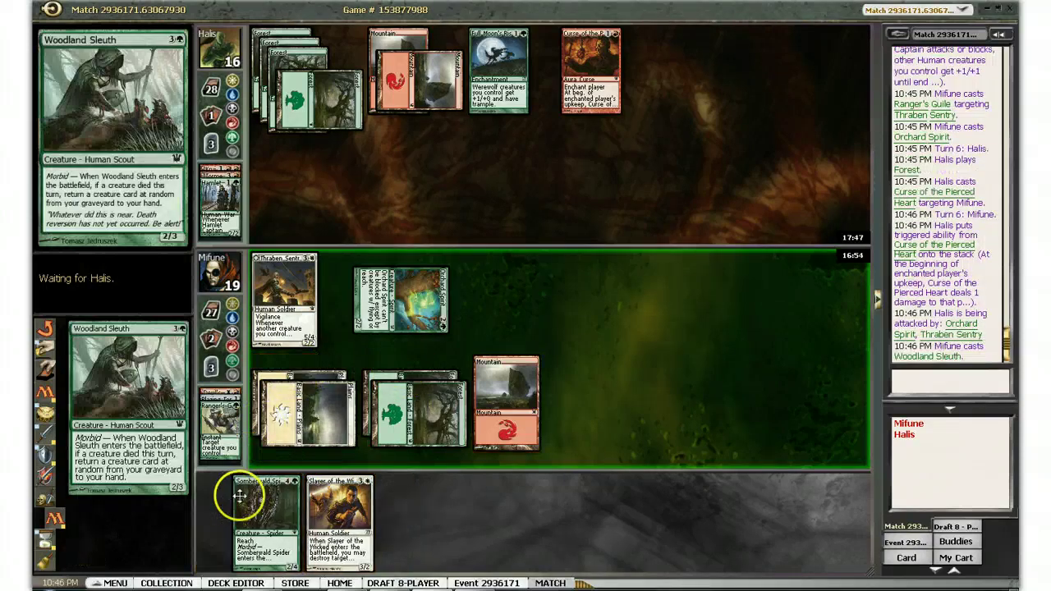
pyautogui.click(176, 304)
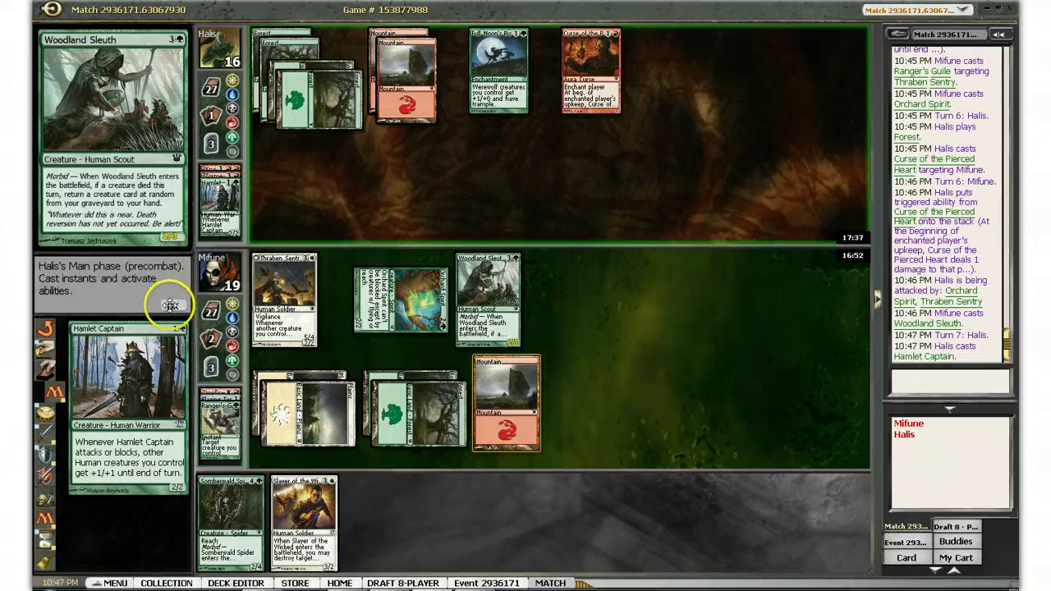
# - Pass priority through Halis's Hamlet Captain, combat and end step
pyautogui.click(170, 305)
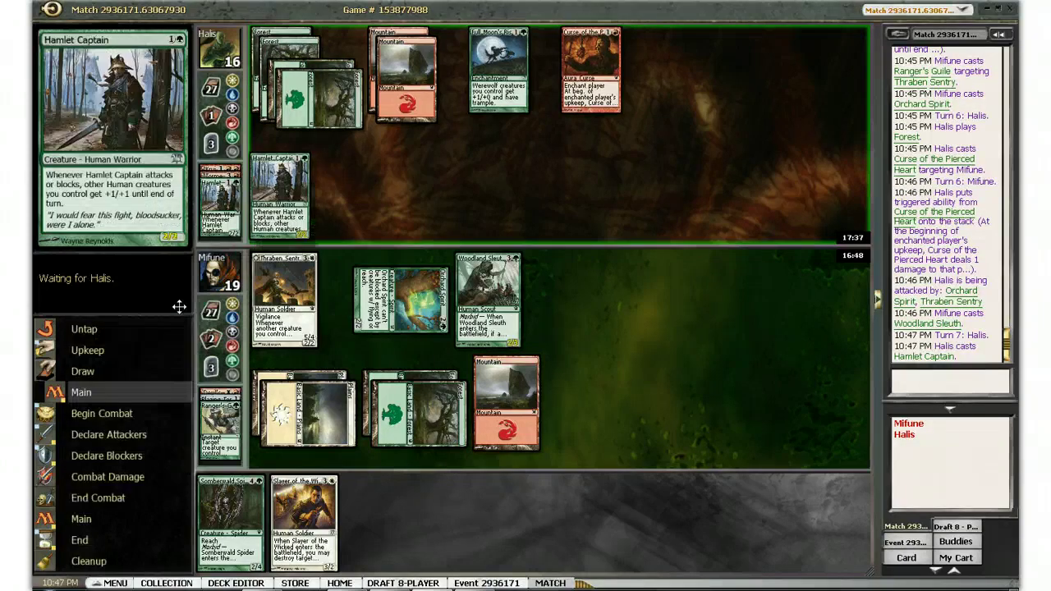
pyautogui.click(177, 306)
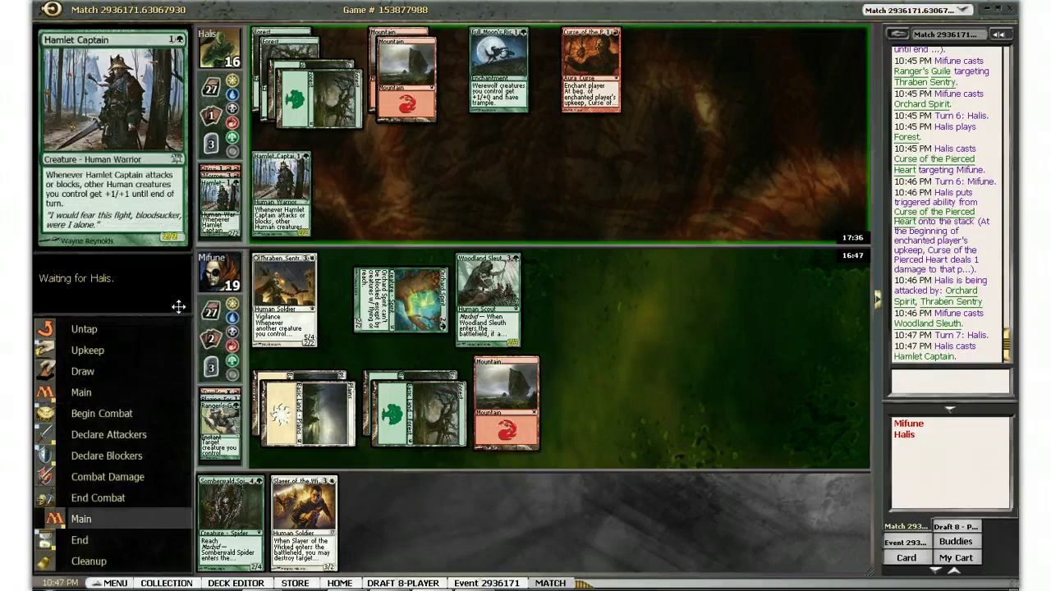
pyautogui.click(177, 306)
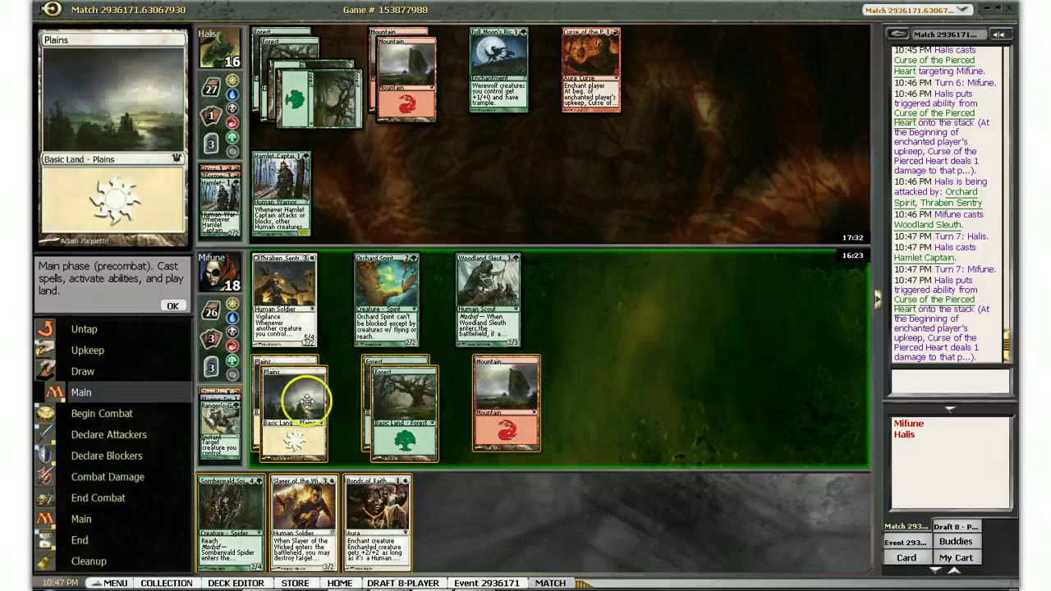
# - Enchant Thraben Sentry with Bonds of Faith using Plains and Forest mana
pyautogui.click(306, 402)
pyautogui.click(401, 402)
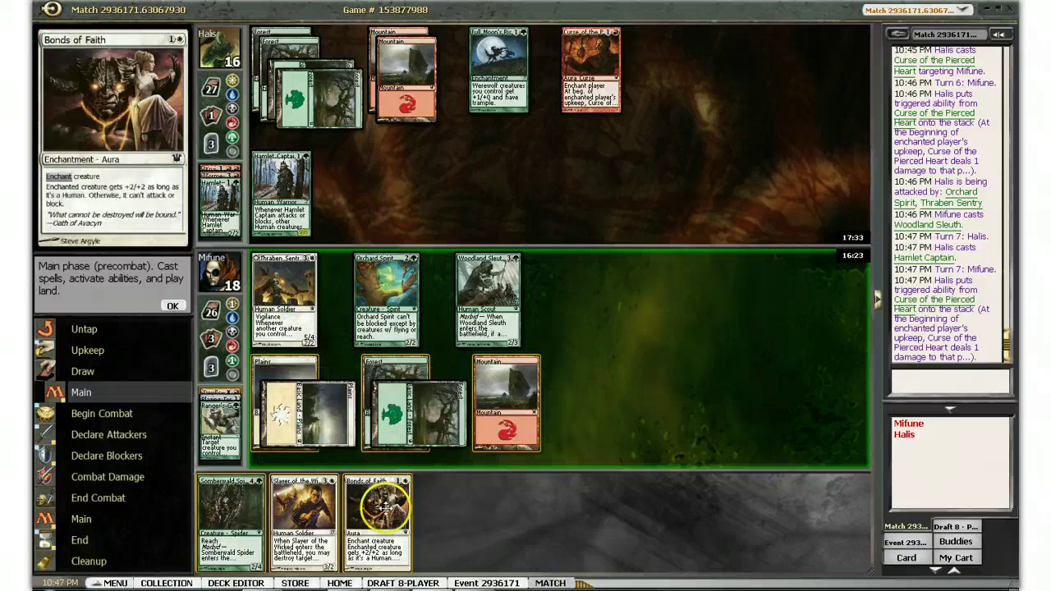
pyautogui.click(379, 503)
pyautogui.click(283, 292)
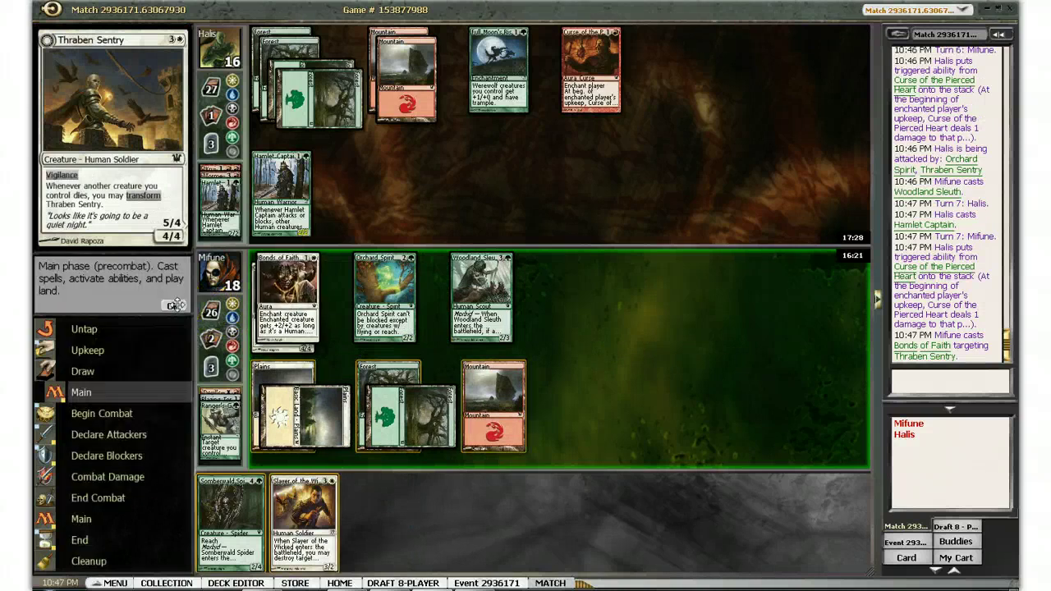
# - Attack with Thraben Sentry, Orchard Spirit and Woodland Sleuth, then pass the turn
pyautogui.click(174, 305)
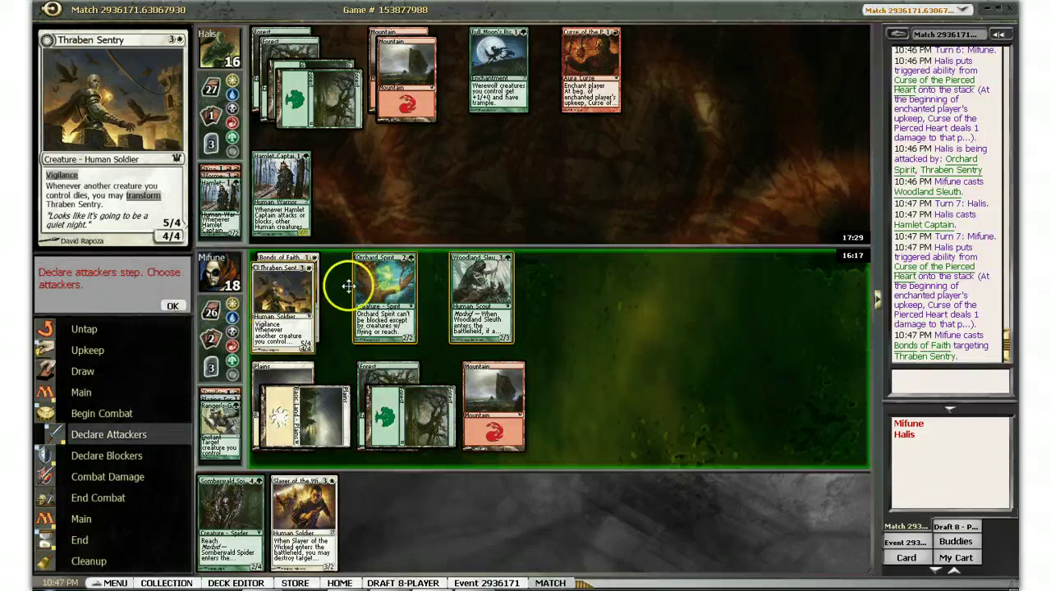
pyautogui.click(284, 300)
pyautogui.click(383, 287)
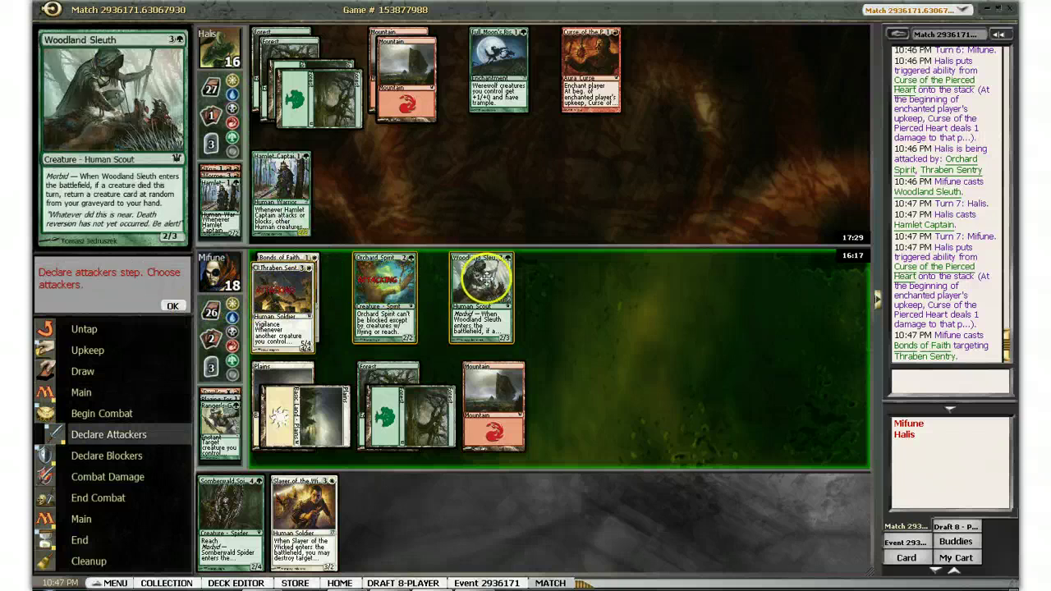
pyautogui.click(483, 283)
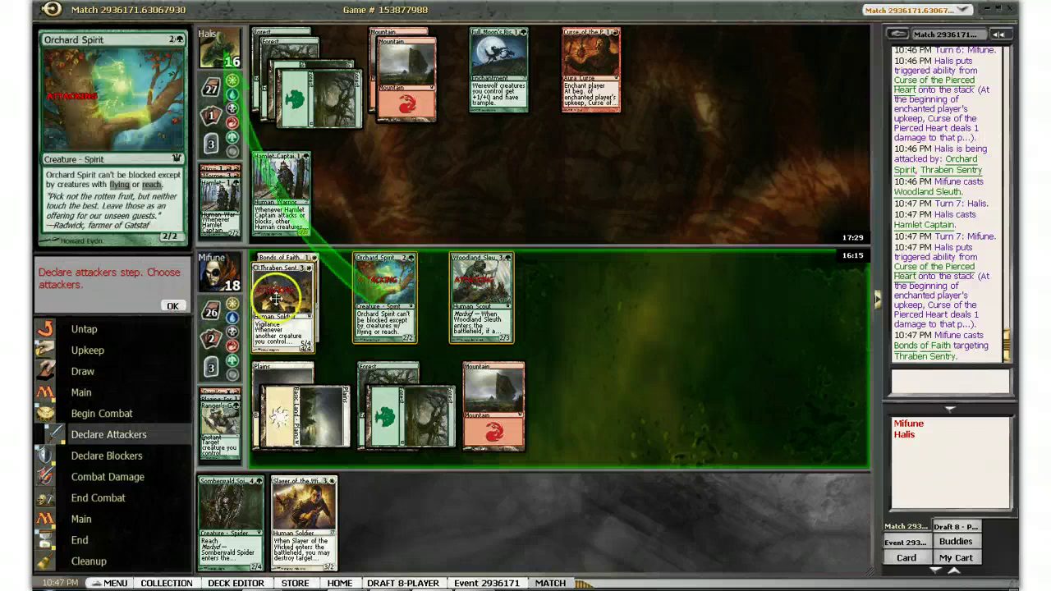
pyautogui.click(174, 306)
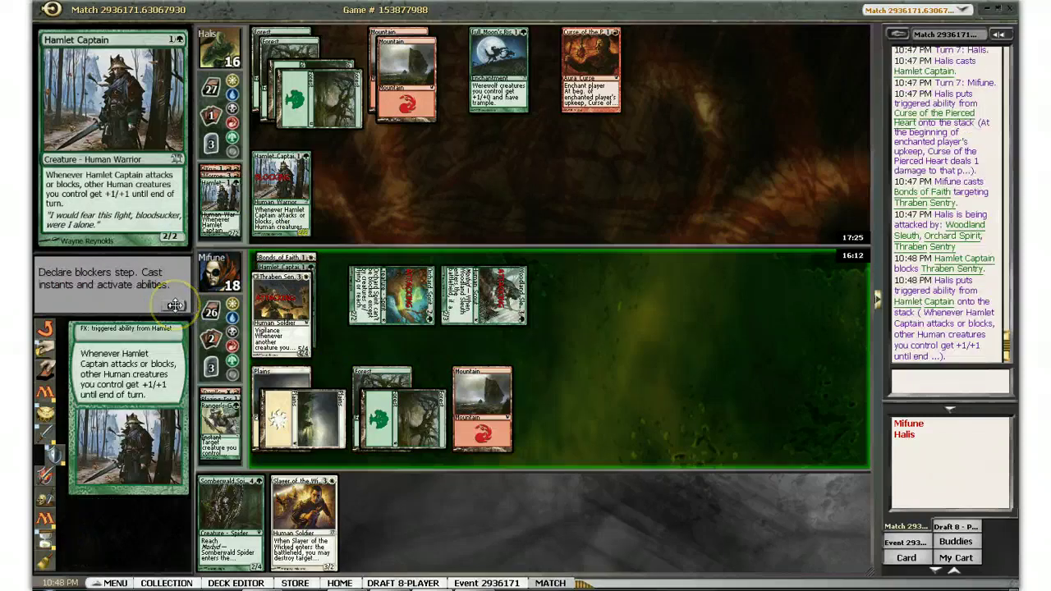
pyautogui.click(174, 306)
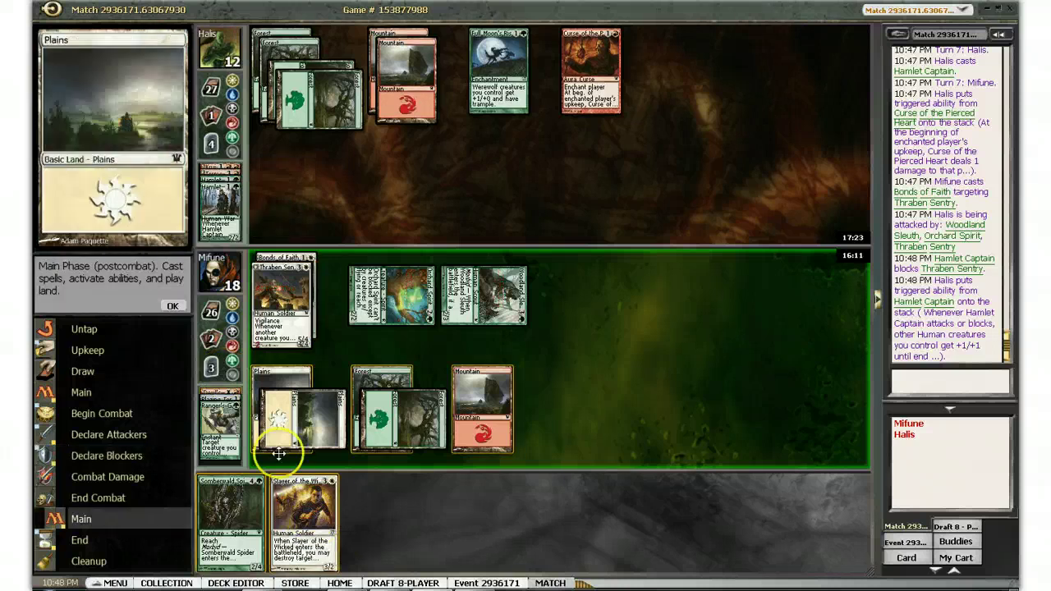
pyautogui.click(174, 305)
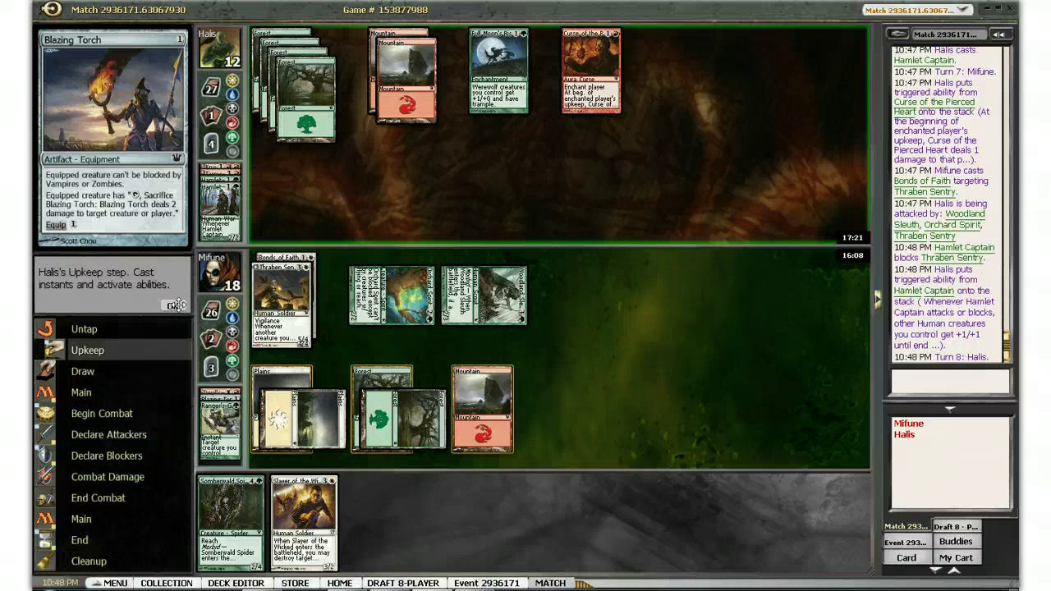
# - Pass priority through Halis's turn eight to reach Mifune's turn
pyautogui.click(178, 305)
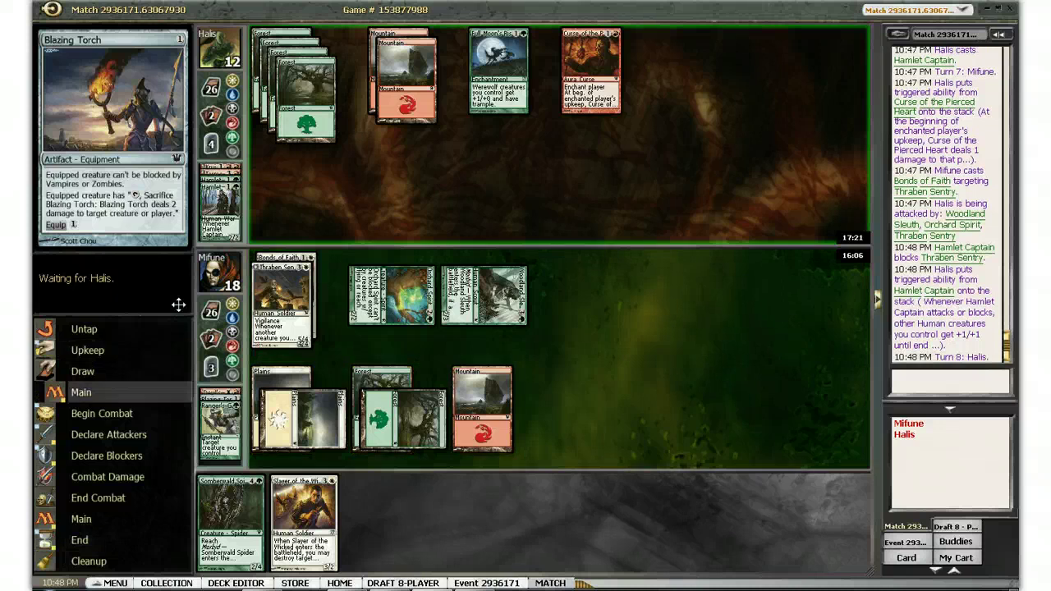
pyautogui.click(175, 305)
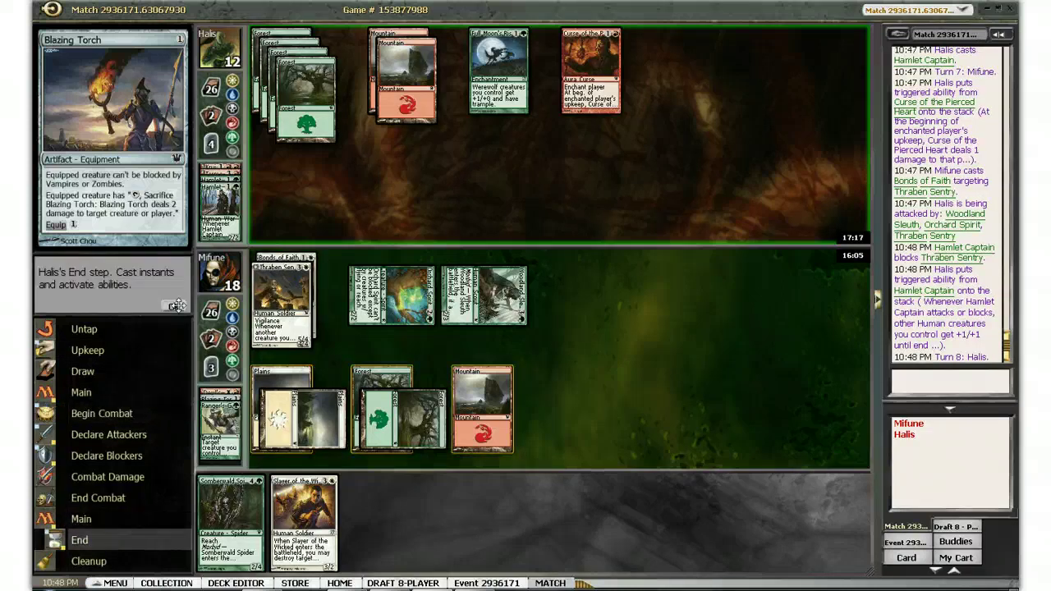
pyautogui.click(178, 305)
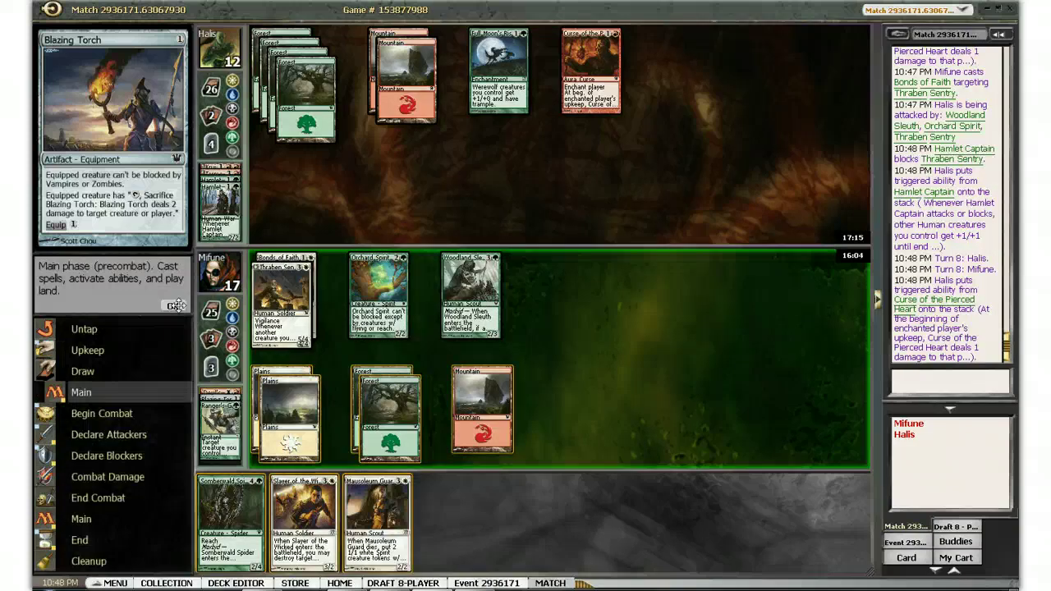
# - Attack with Woodland Sleuth, Orchard Spirit and Thraben Sentry, dropping Halis to 4
pyautogui.click(177, 306)
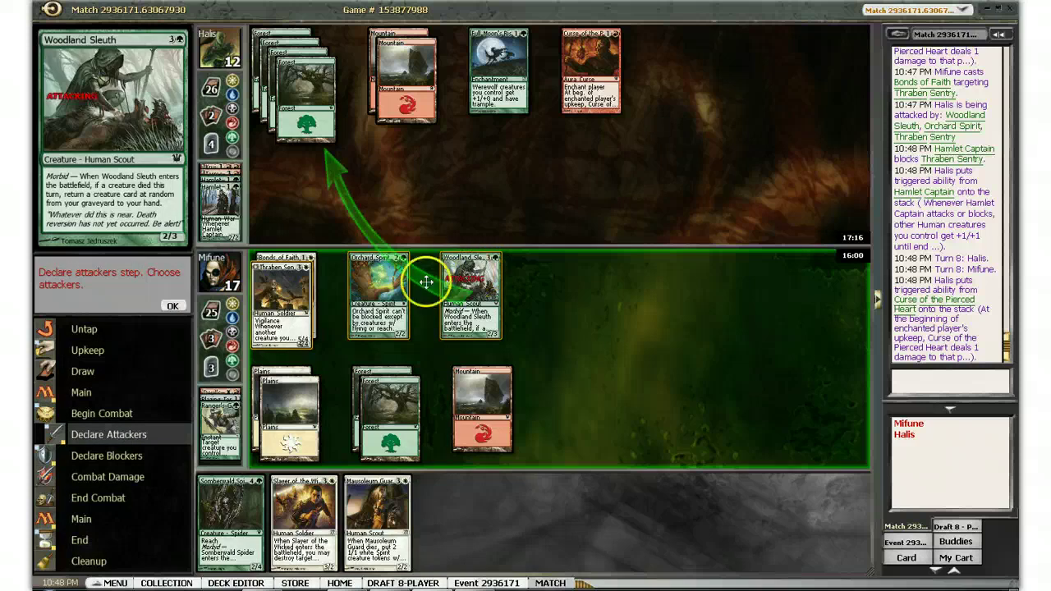
pyautogui.click(473, 279)
pyautogui.click(378, 288)
pyautogui.click(277, 294)
pyautogui.click(173, 306)
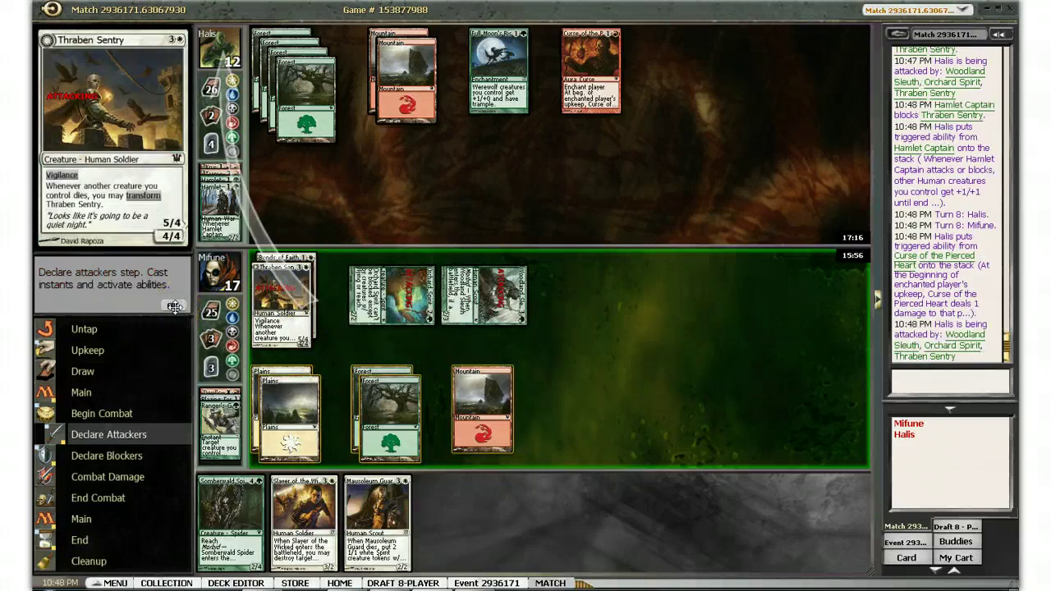
pyautogui.click(174, 307)
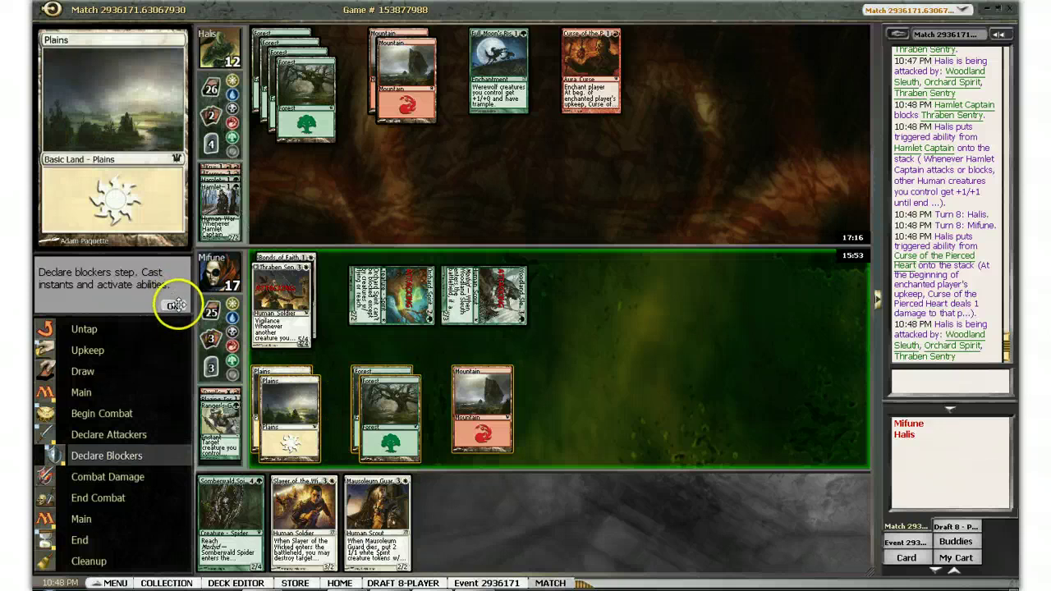
pyautogui.click(172, 306)
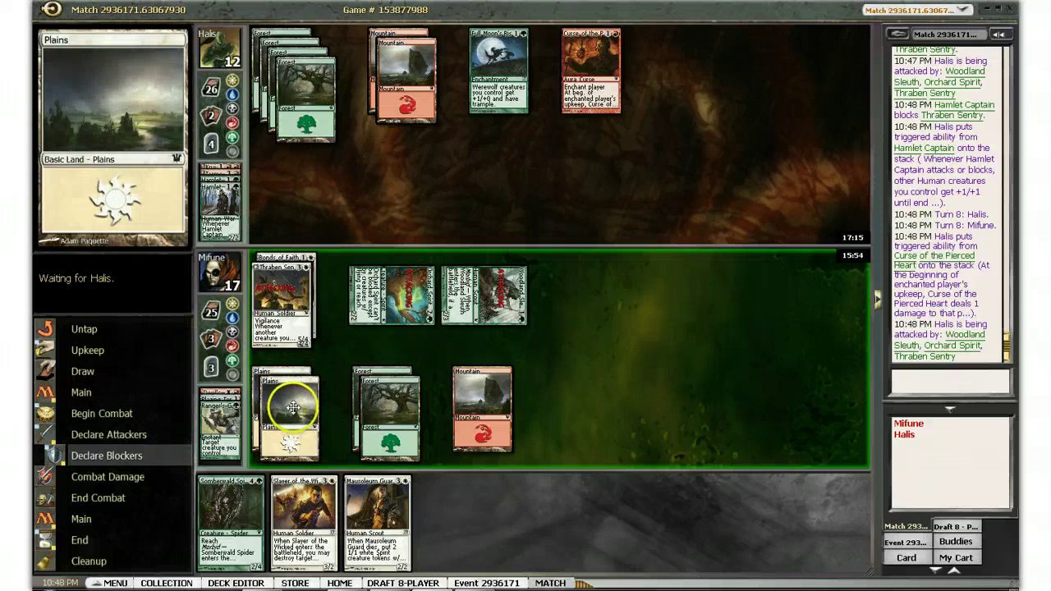
# - Cast Mausoleum Guard with Plains and Forest mana and pass the turn
pyautogui.click(297, 400)
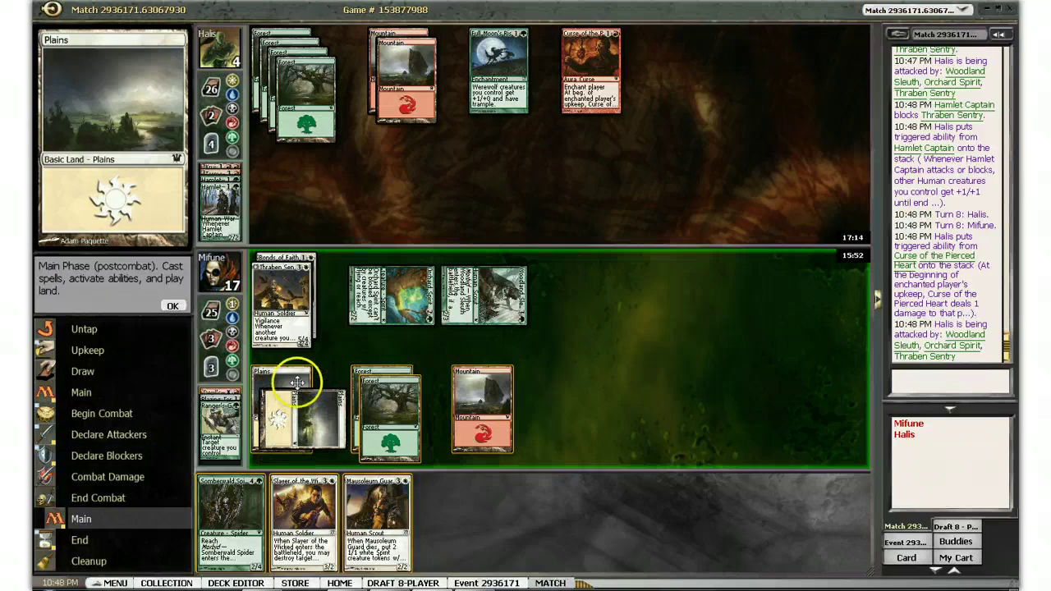
pyautogui.click(384, 379)
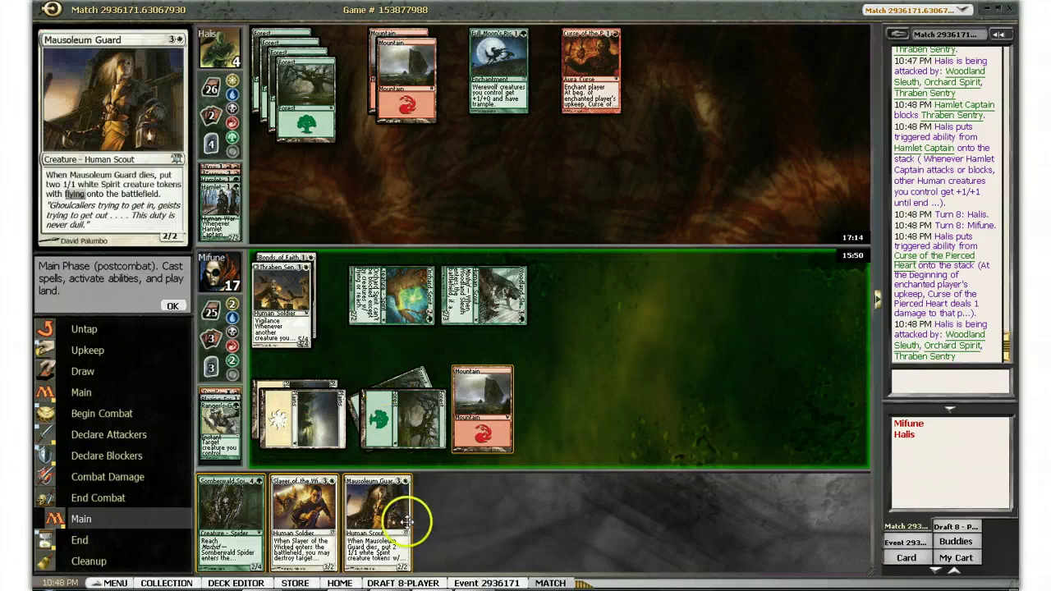
pyautogui.doubleClick(376, 509)
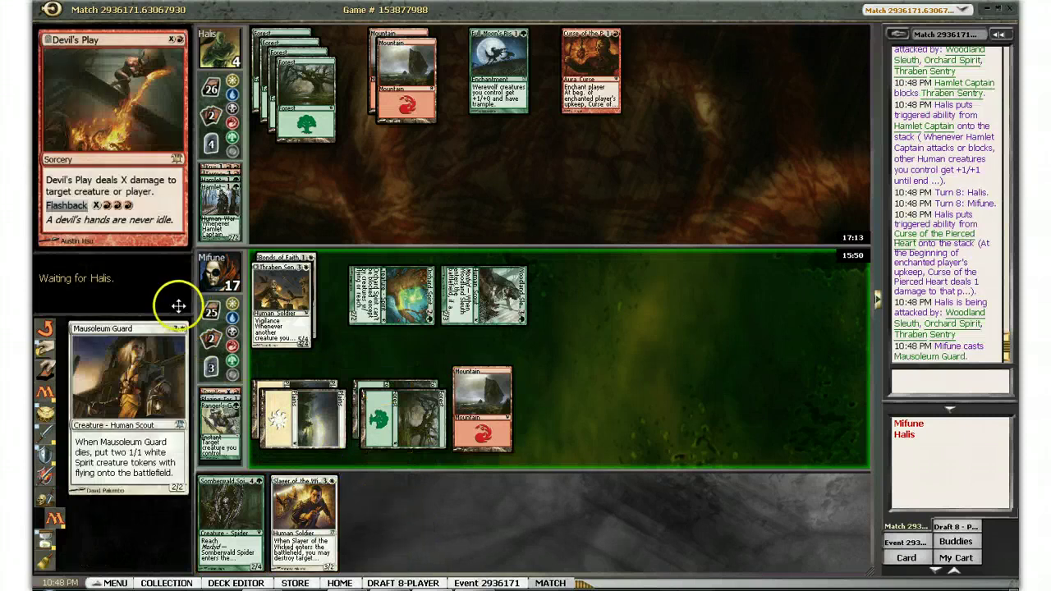
pyautogui.click(176, 306)
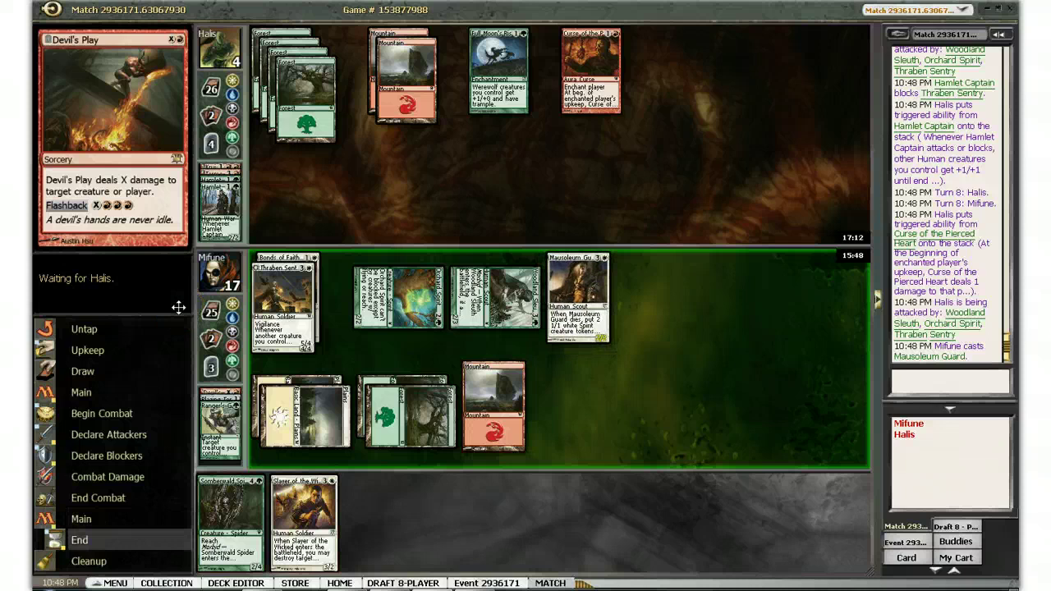
pyautogui.click(178, 308)
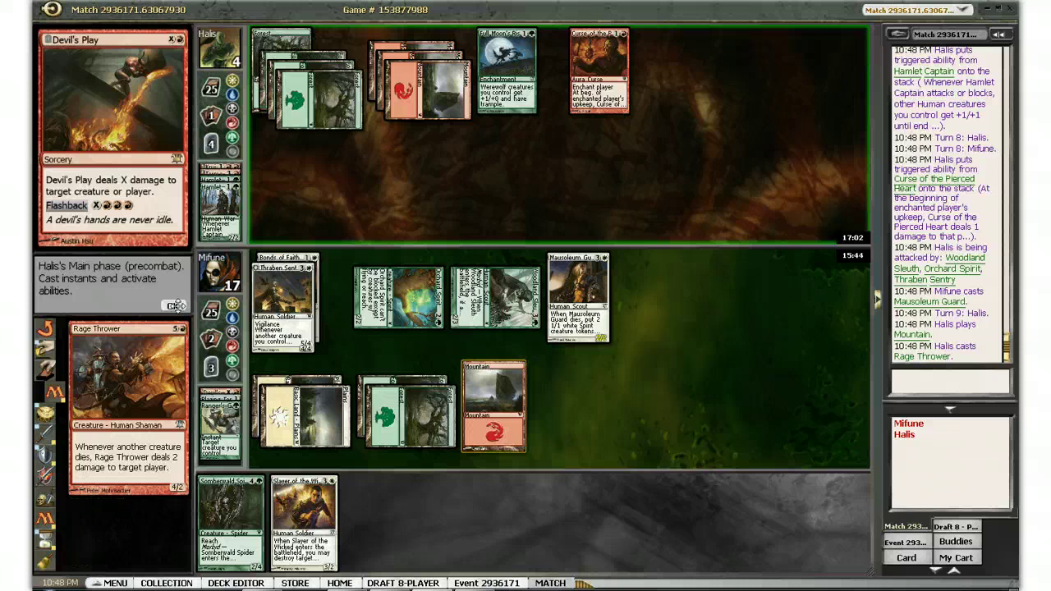
# - Let Halis's Rage Thrower resolve and pass through the rest of Halis's turn
pyautogui.click(175, 306)
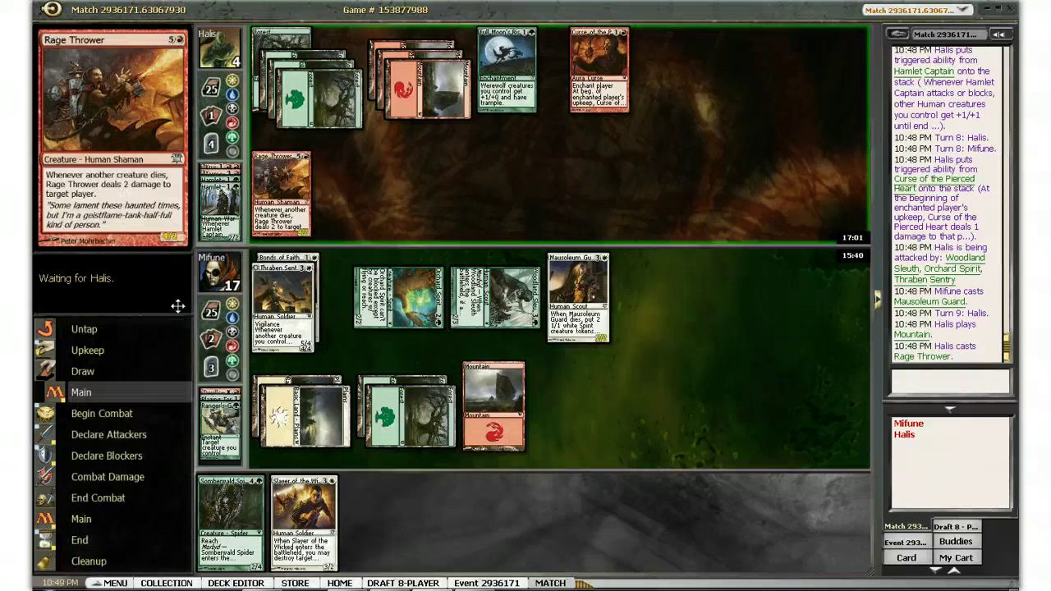
pyautogui.click(175, 306)
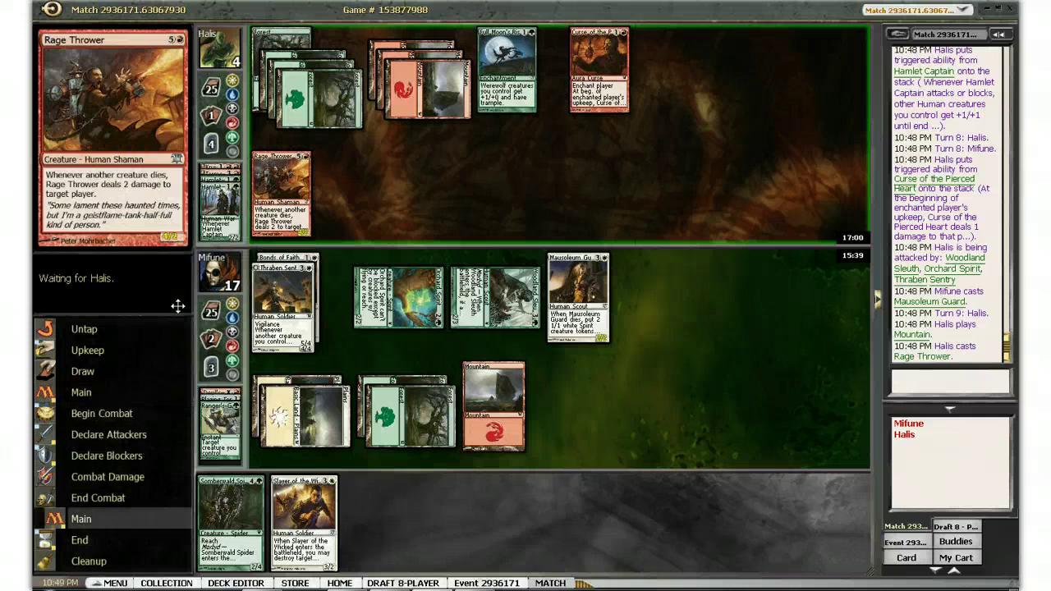
pyautogui.click(177, 305)
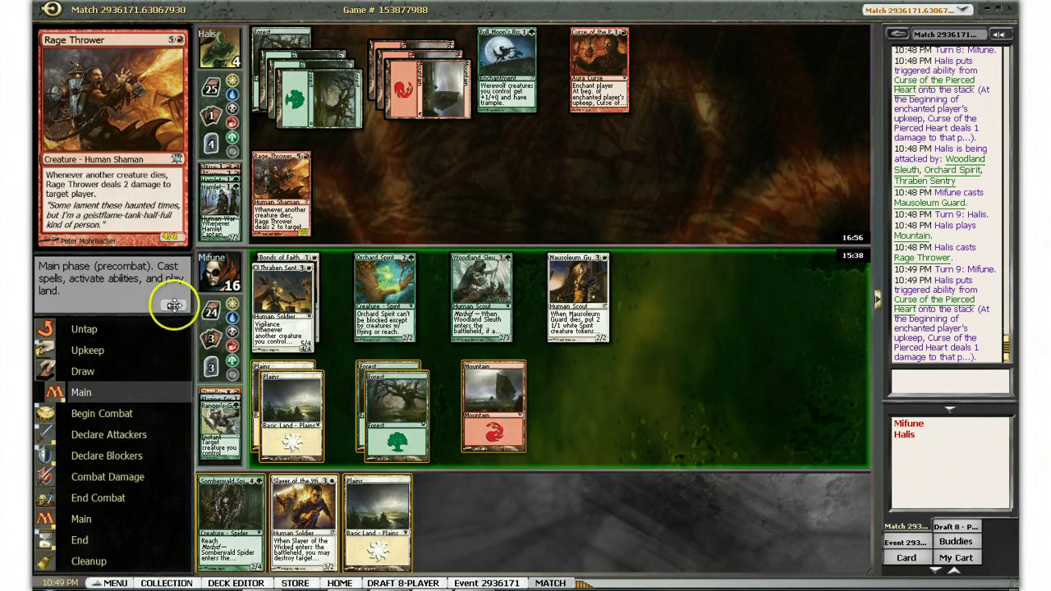
# - Attack with Orchard Spirit, Woodland Sleuth, Mausoleum Guard and Thraben Sentry for the win
pyautogui.click(174, 305)
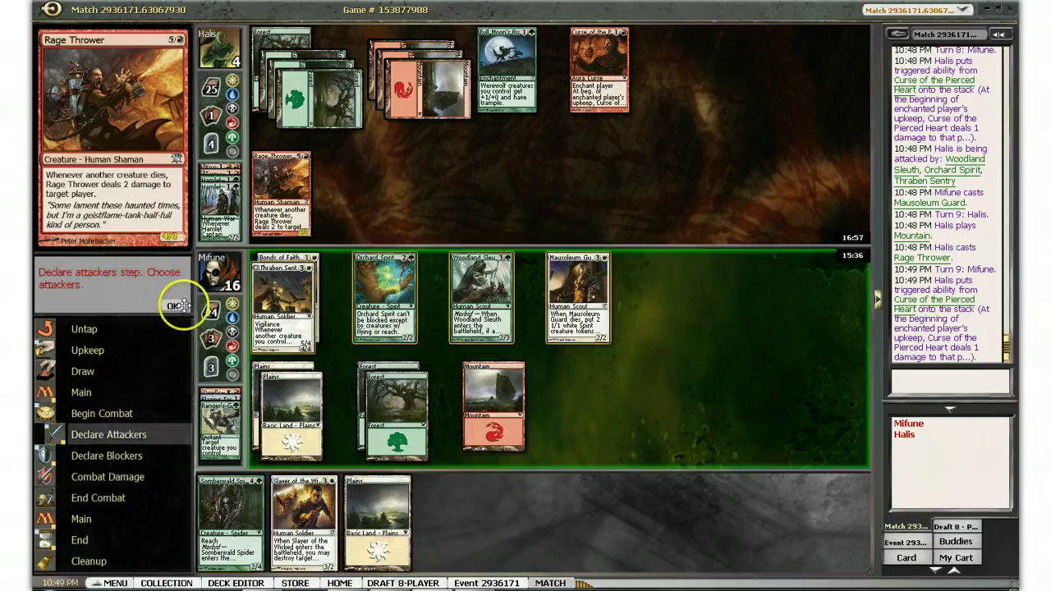
pyautogui.click(368, 285)
pyautogui.click(480, 280)
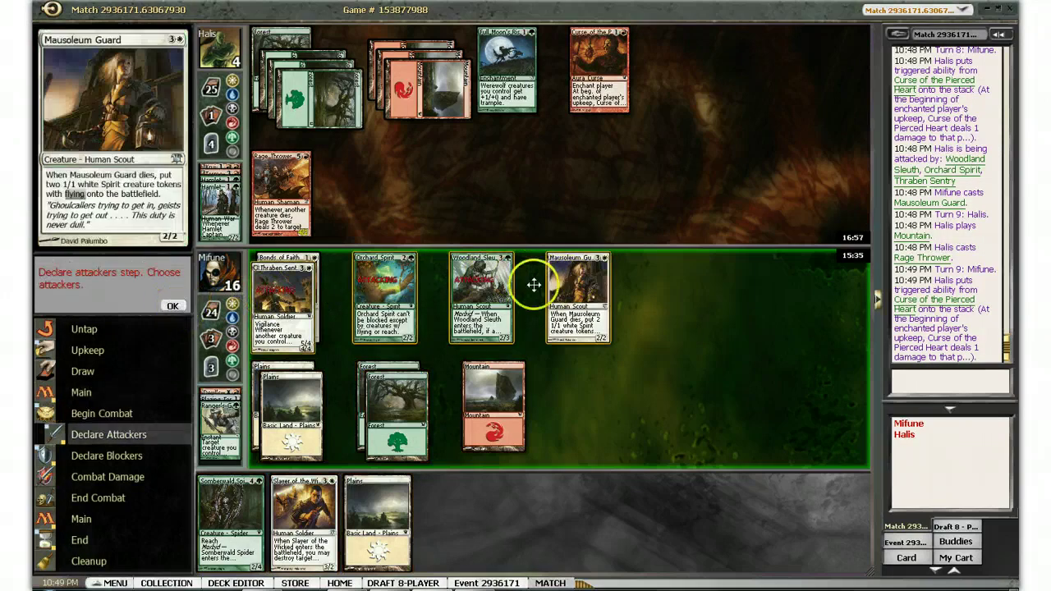
pyautogui.click(285, 288)
pyautogui.click(172, 306)
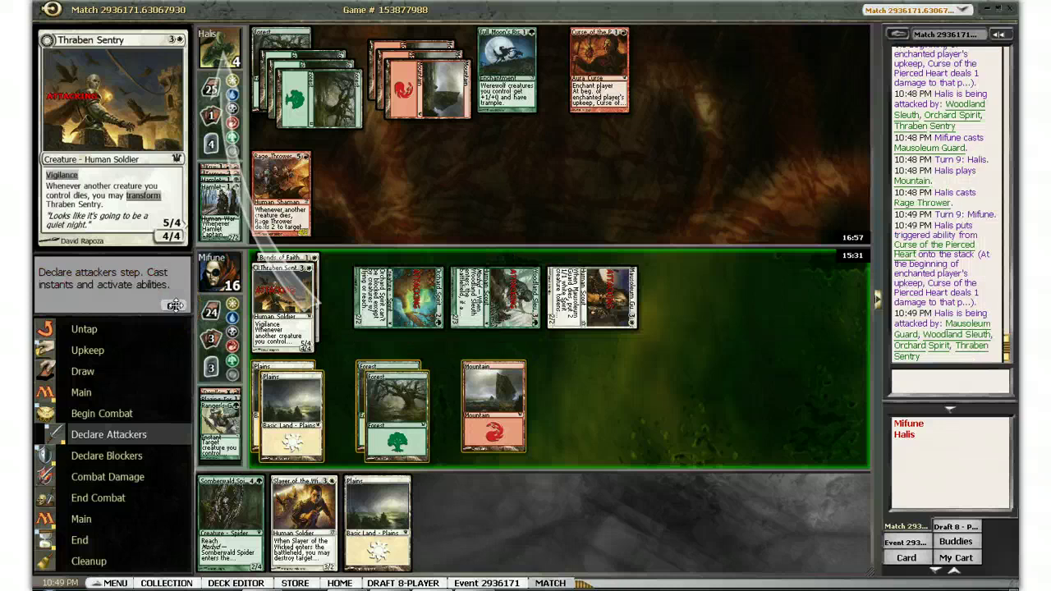
pyautogui.click(174, 305)
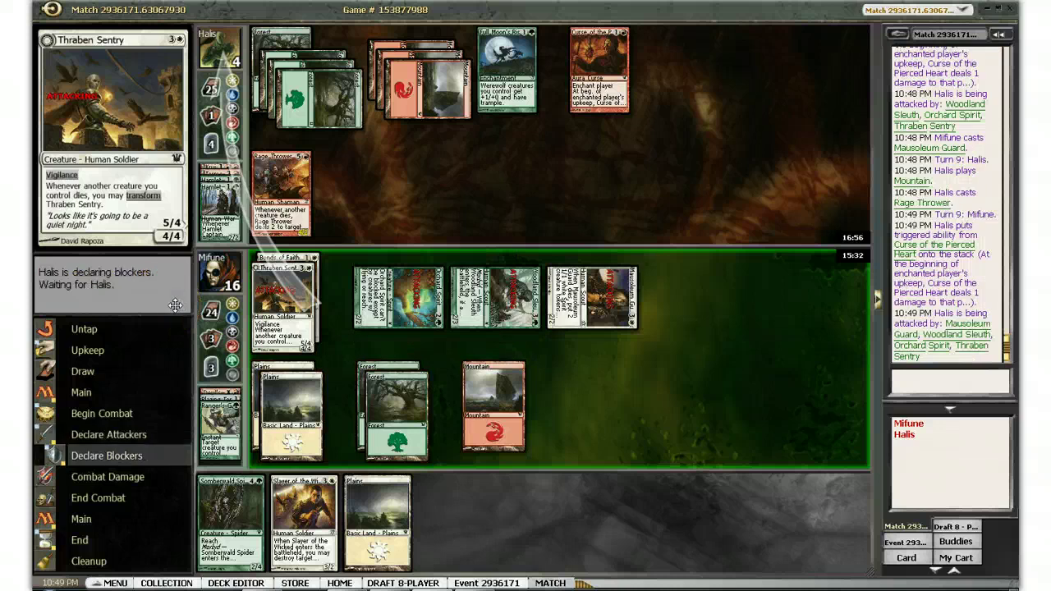
pyautogui.click(175, 306)
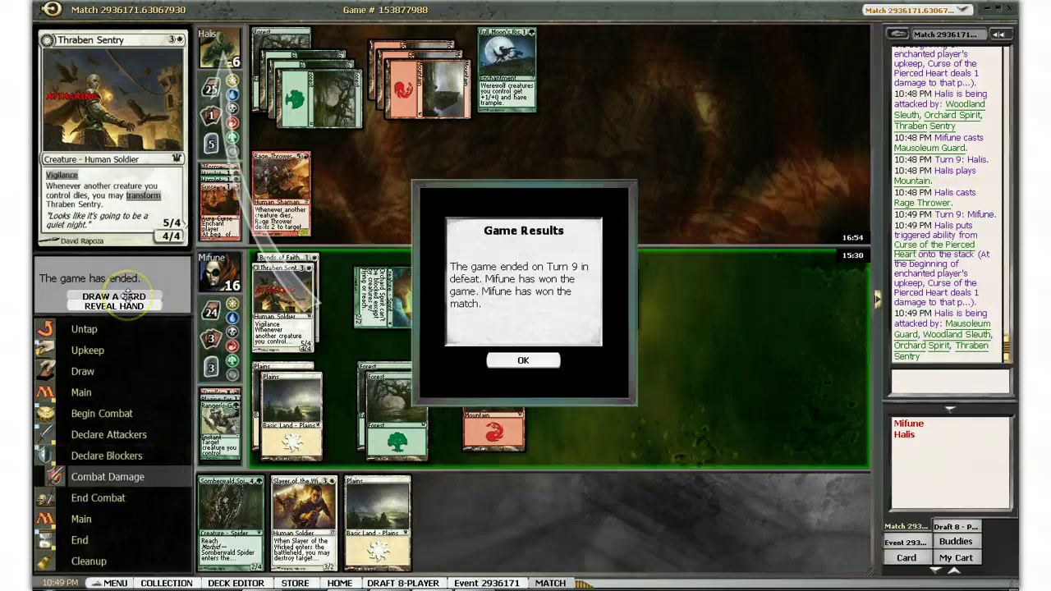
pyautogui.click(127, 296)
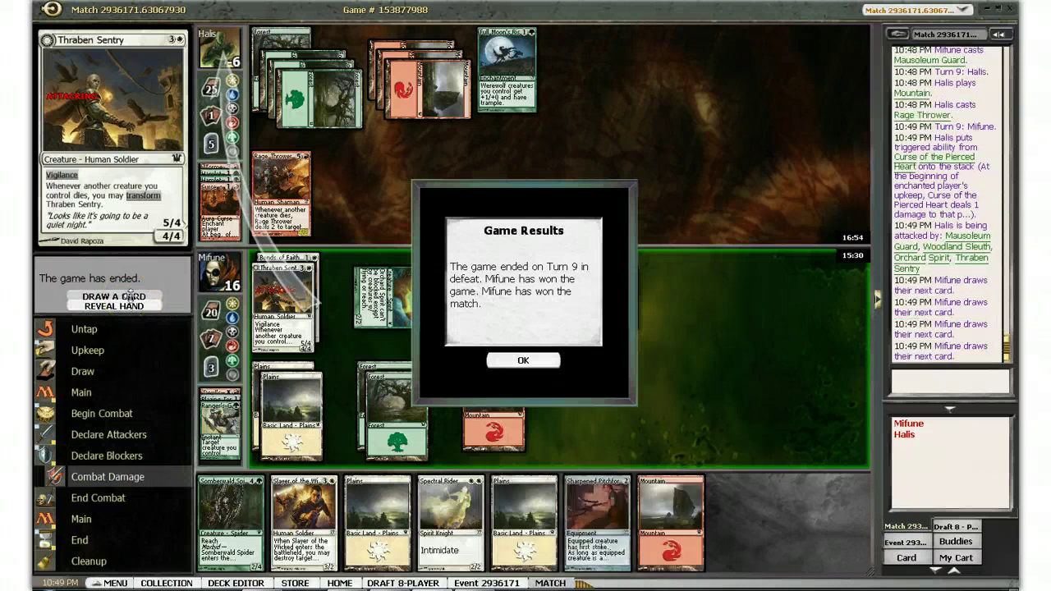
# - Close the Game Results dialog to show standings with Mifune's 2-0 round-one win
pyautogui.click(523, 360)
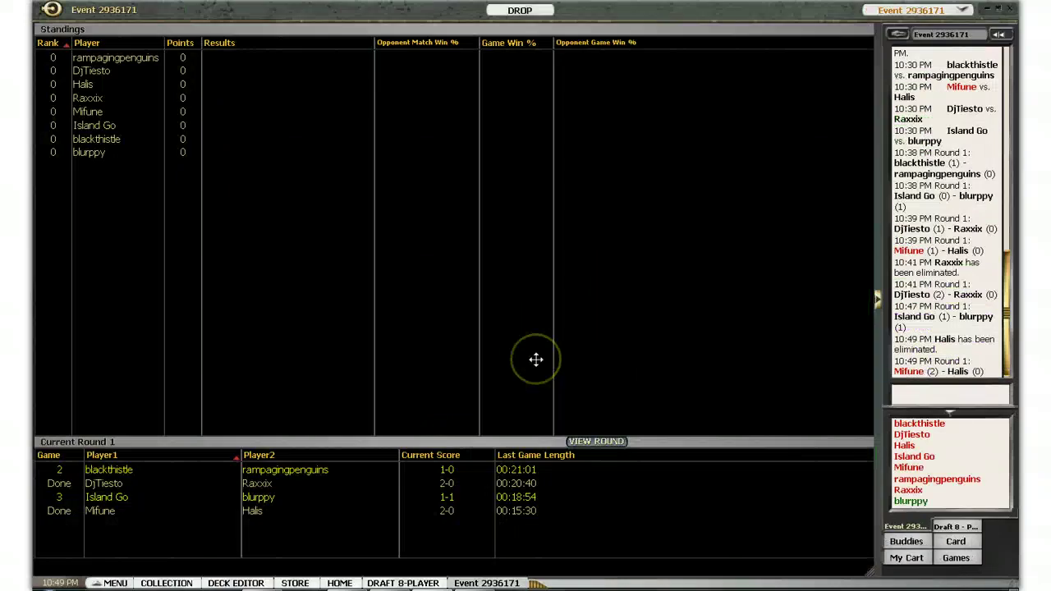